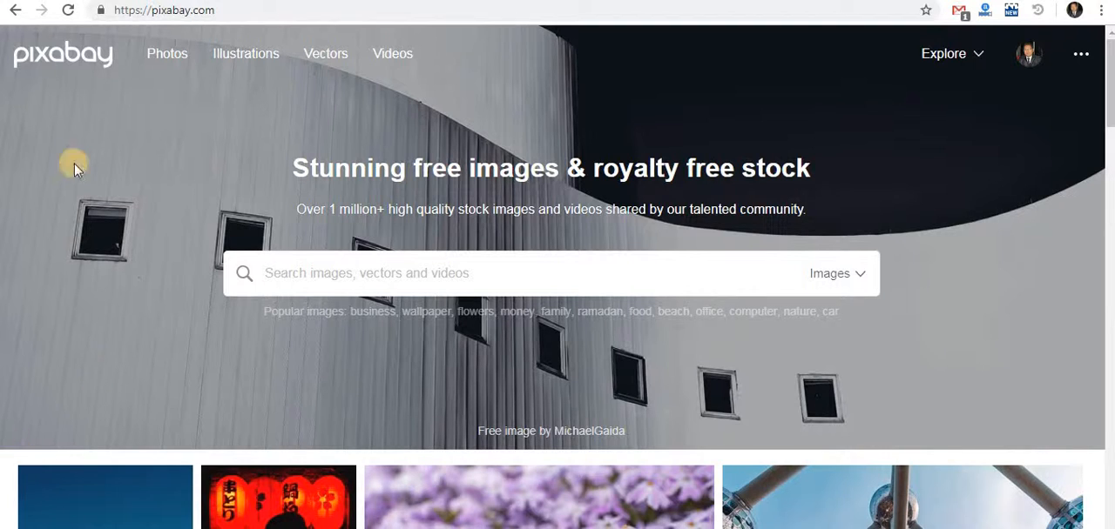
click(117, 12)
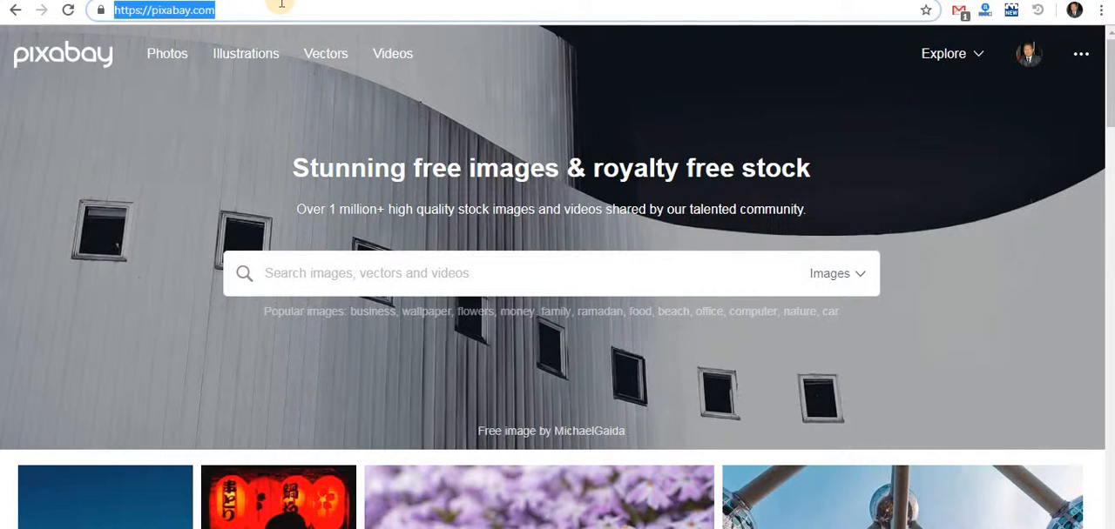
click(53, 385)
scroll(61, 383, down, 3)
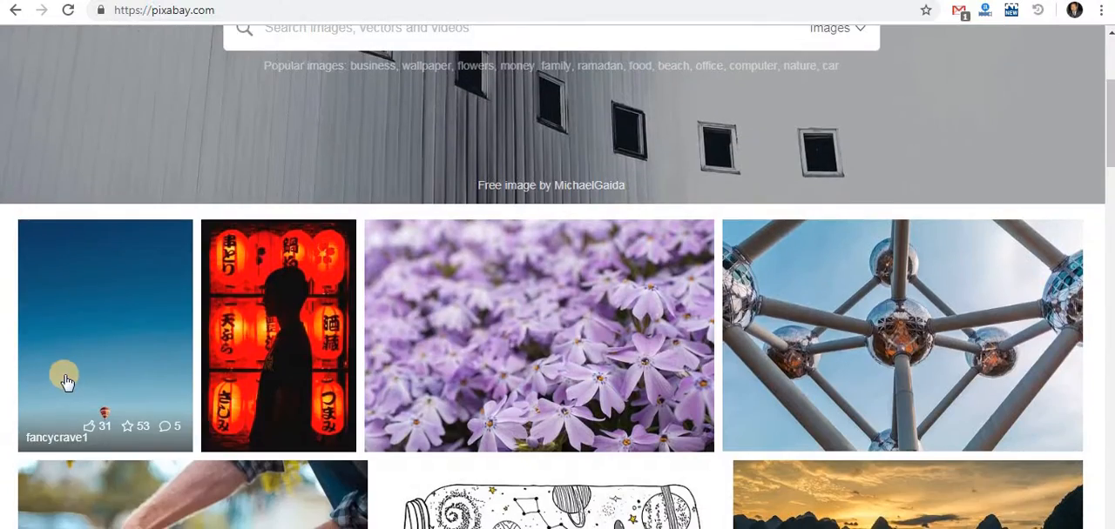
scroll(67, 383, down, 4)
scroll(67, 383, up, 6)
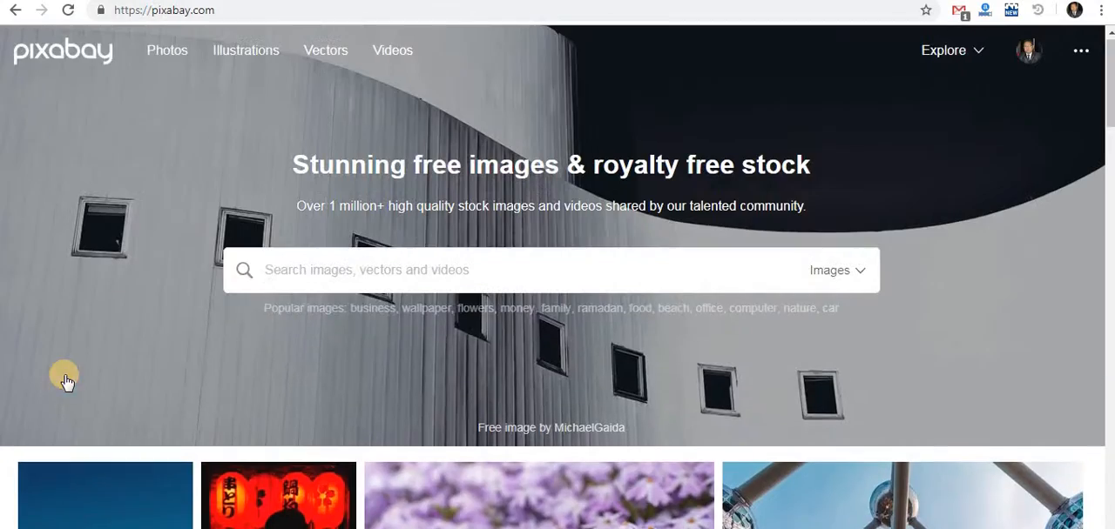
Search Pixabay's images for "model"
click(306, 278)
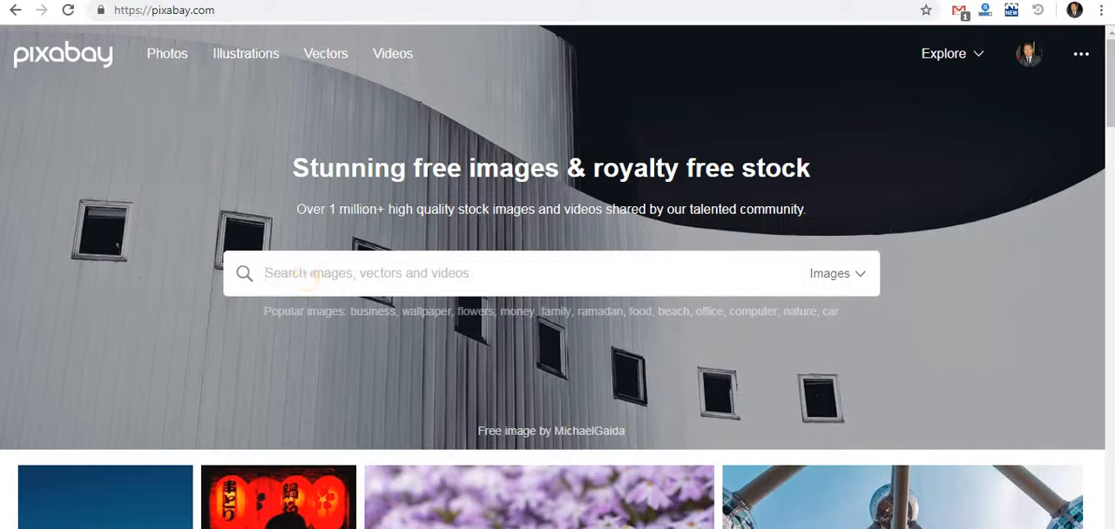
click(355, 270)
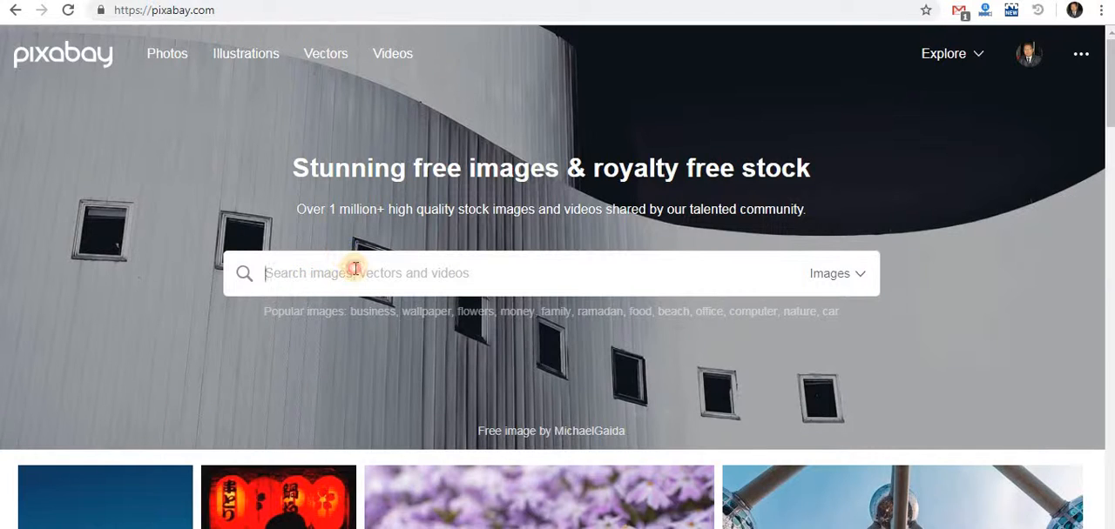
text(model)
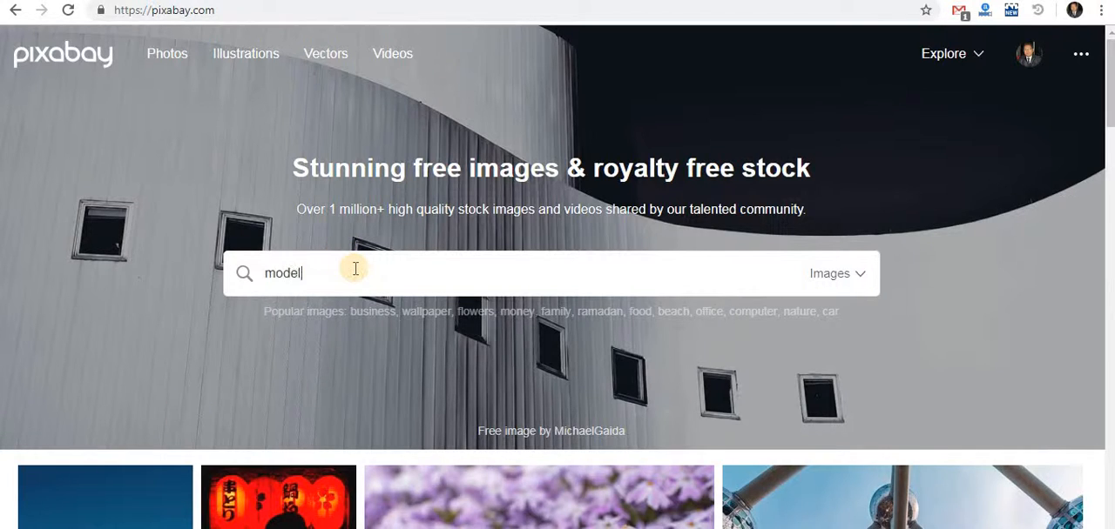
key(Return)
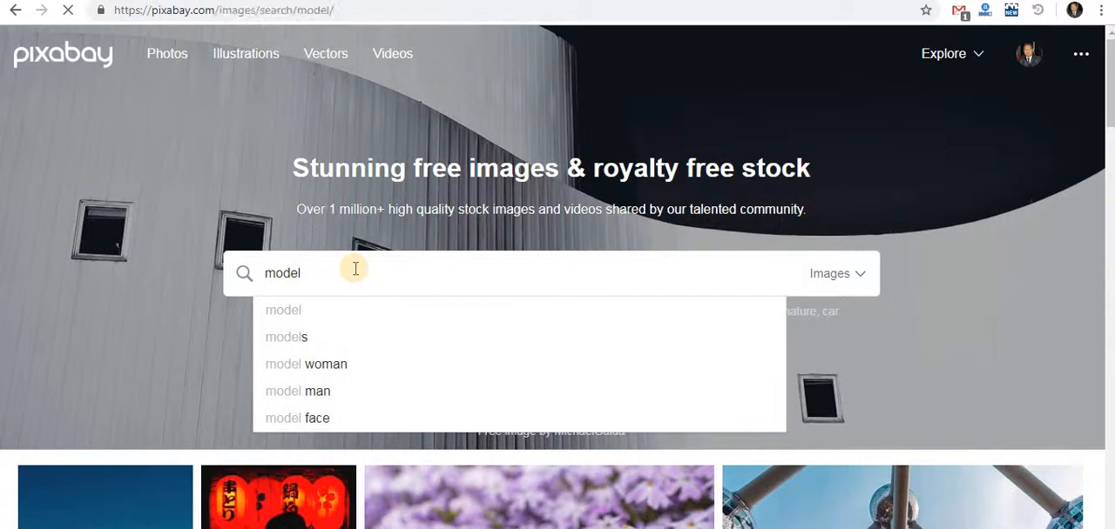
Open the result photo of the woman in a fur-trimmed jacket and show the options for thanking its author
scroll(355, 270, down, 7)
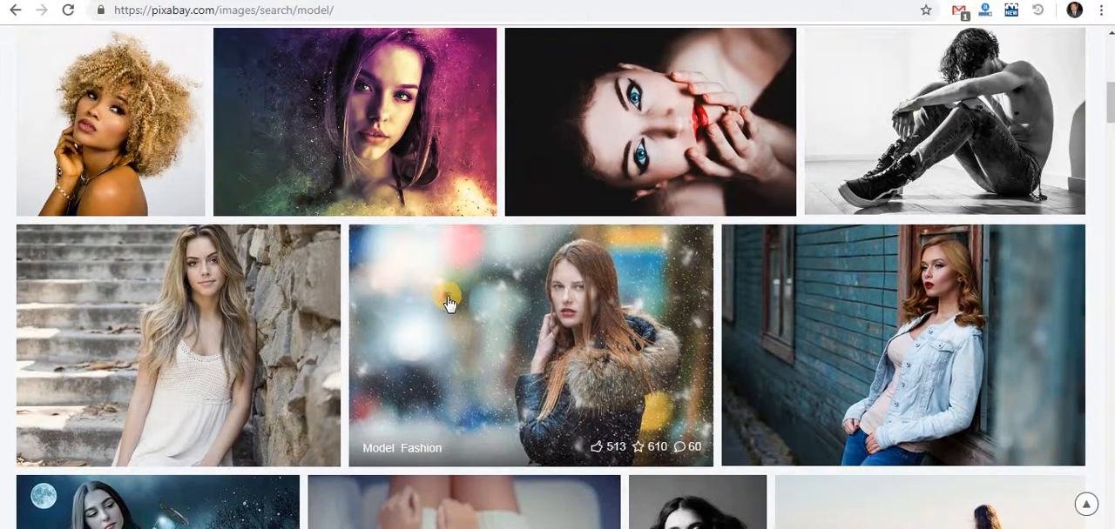
click(448, 300)
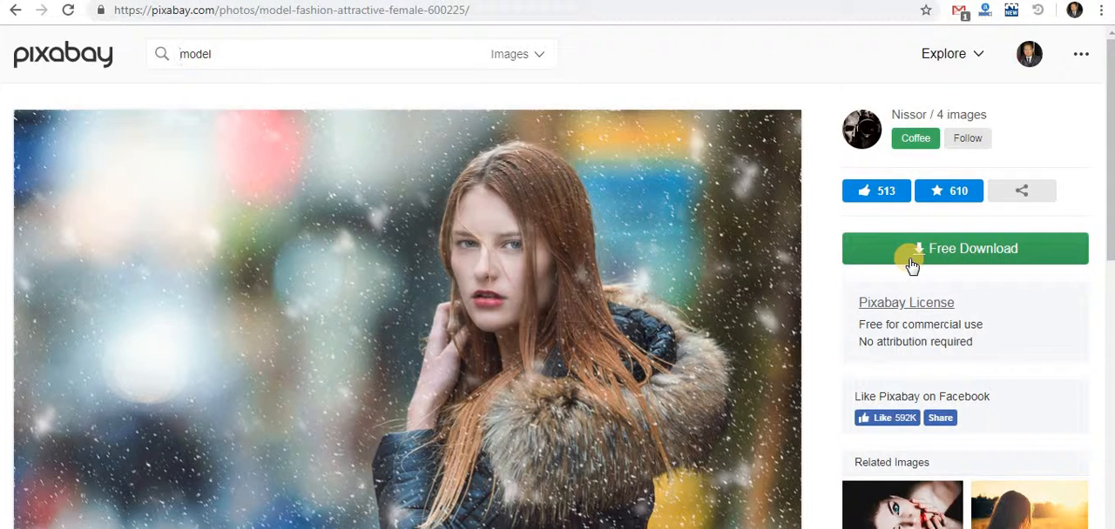
click(906, 146)
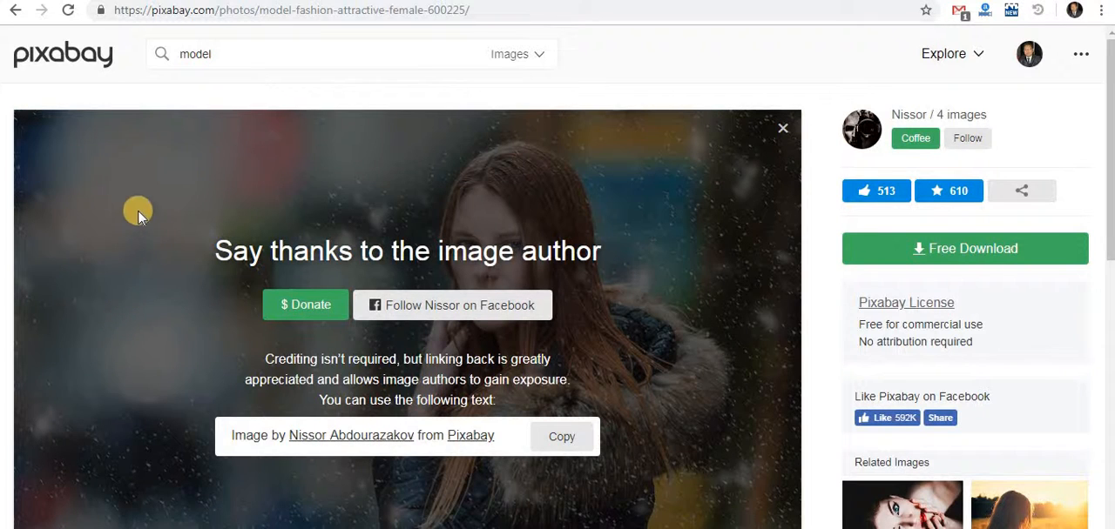
Open the account's own images page and look through the uploaded pictures and their statistics
click(969, 54)
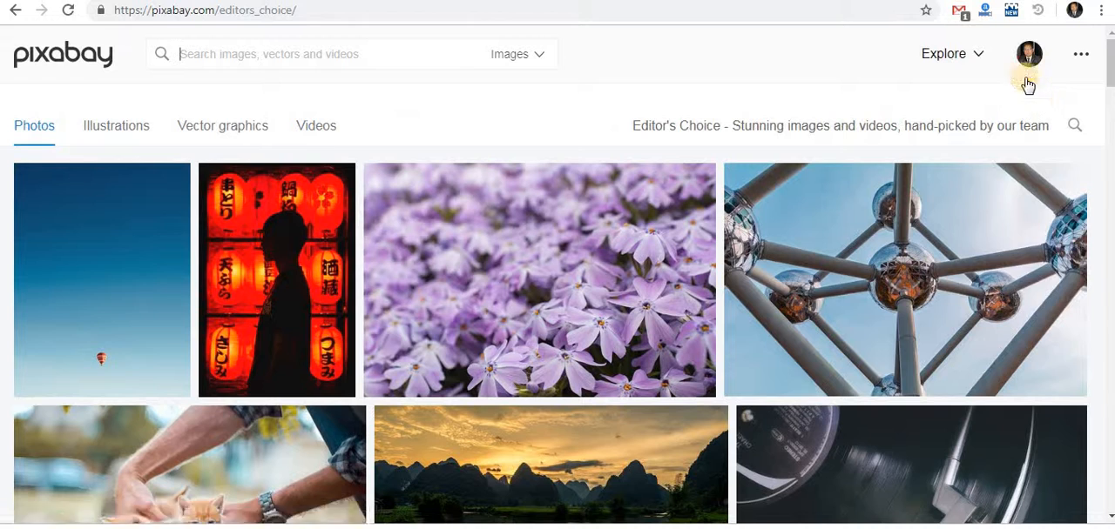
click(1037, 96)
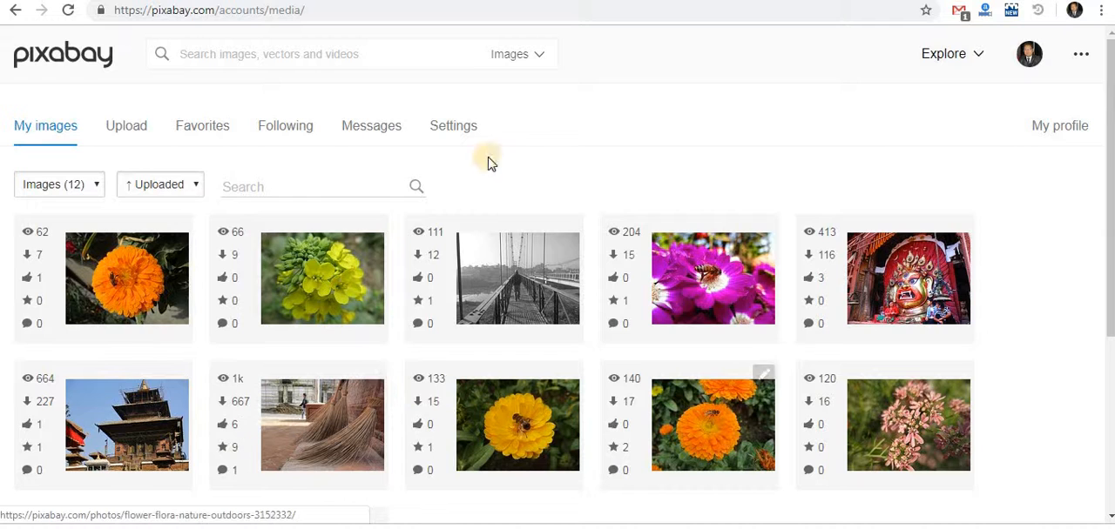
scroll(1026, 349, down, 1)
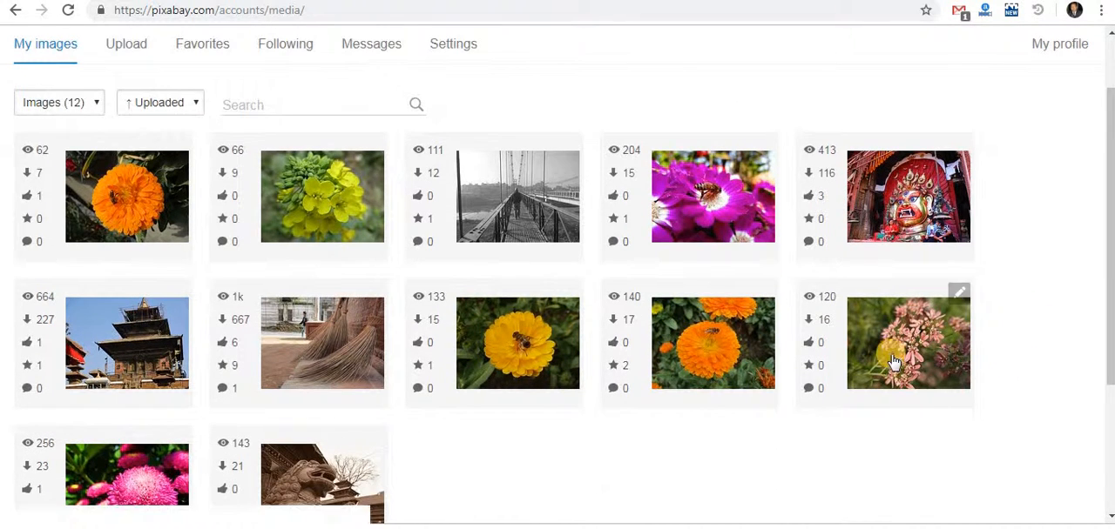
scroll(888, 369, down, 2)
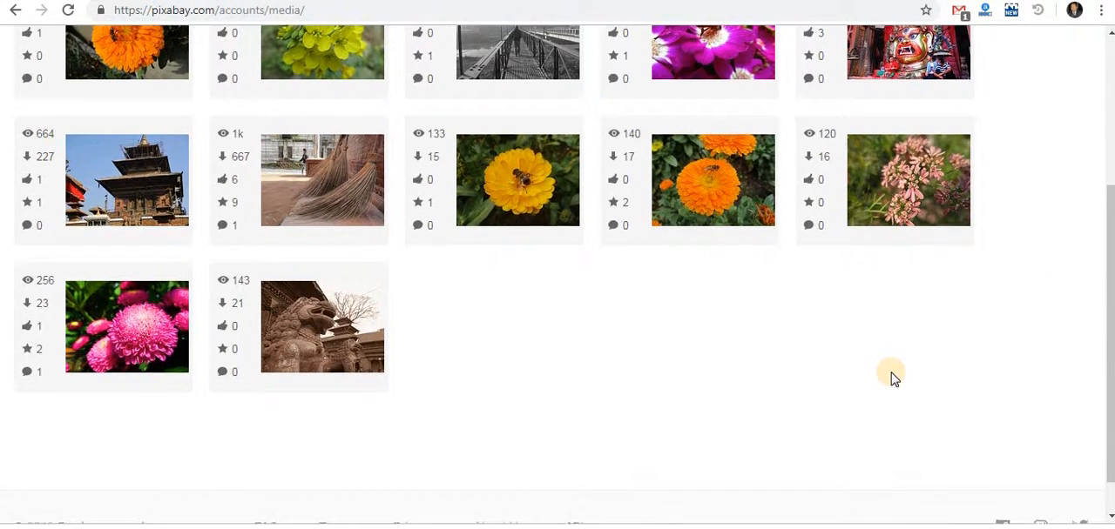
scroll(890, 372, up, 2)
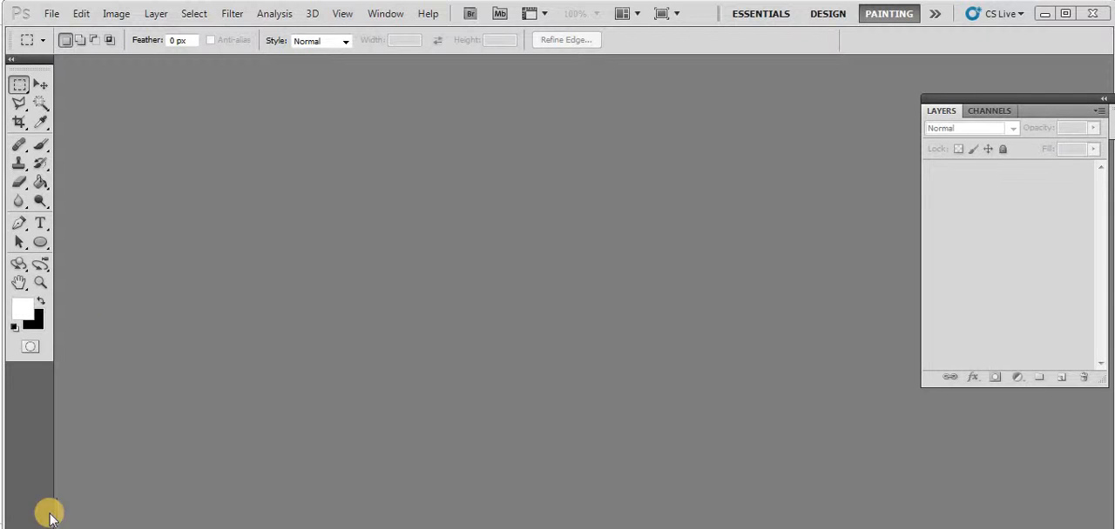
Start a new document in Photoshop and check the YouTube thumbnail dimensions in the Chrome search results
click(51, 13)
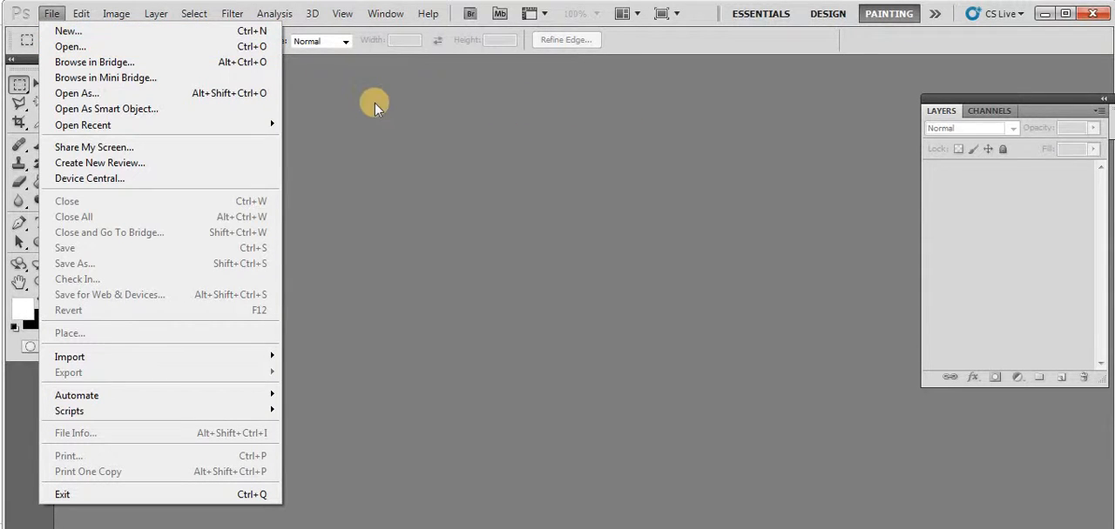
click(125, 35)
click(67, 470)
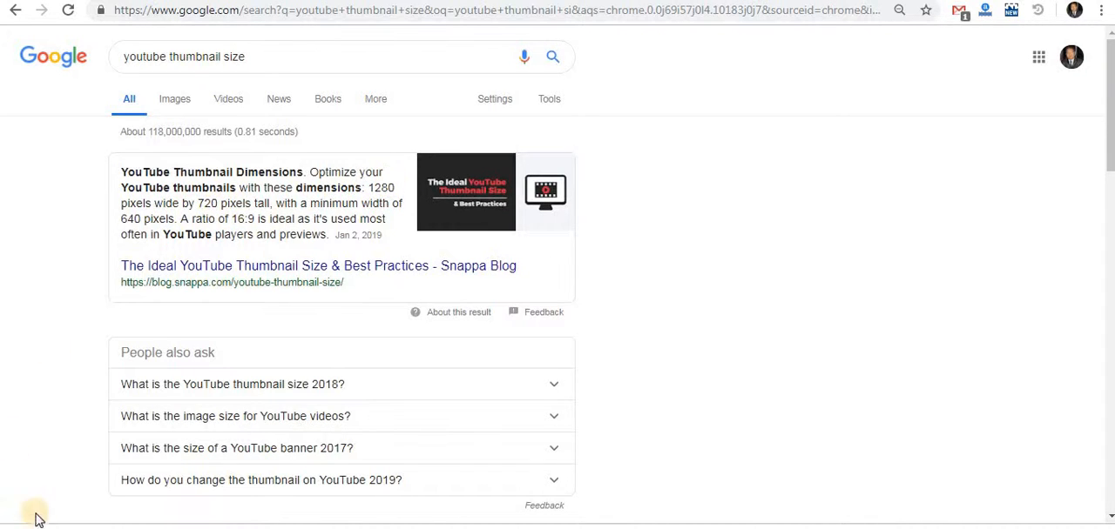
mouse_move(114, 528)
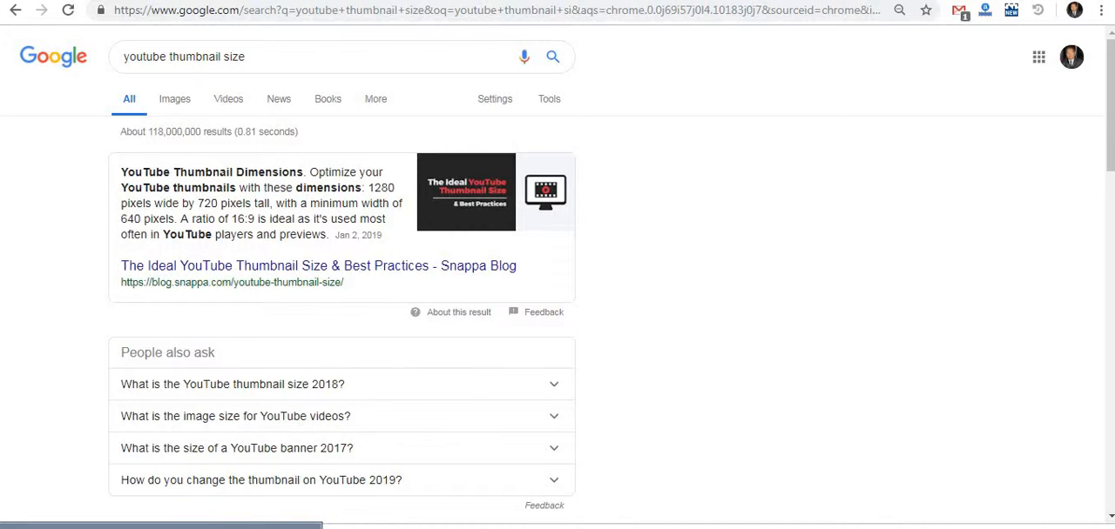
click(122, 528)
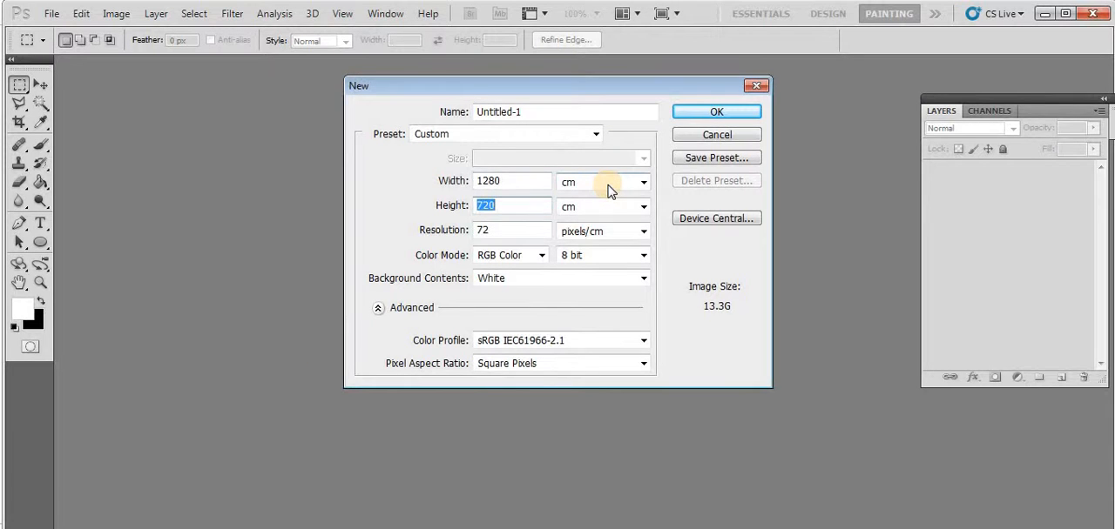
Try a new document setup of 1280 by 720 pixels with resolution in pixels/cm, and cancel the dialog
click(629, 185)
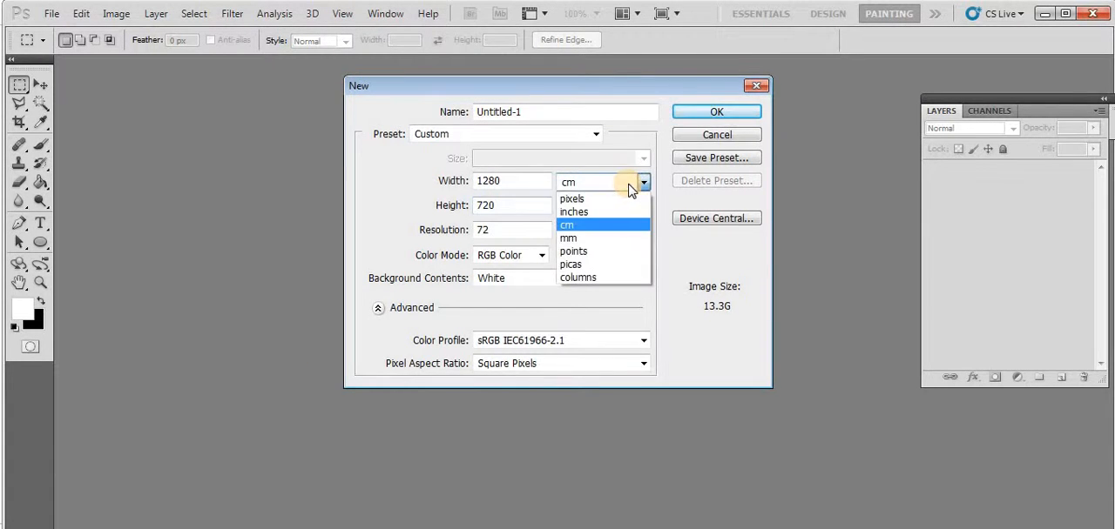
click(576, 200)
click(582, 210)
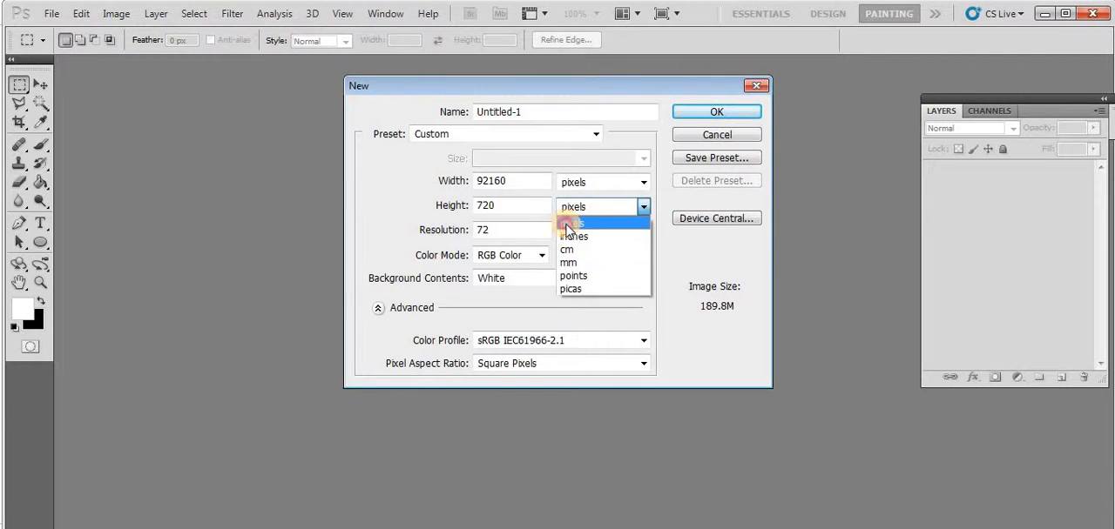
click(568, 223)
double_click(493, 182)
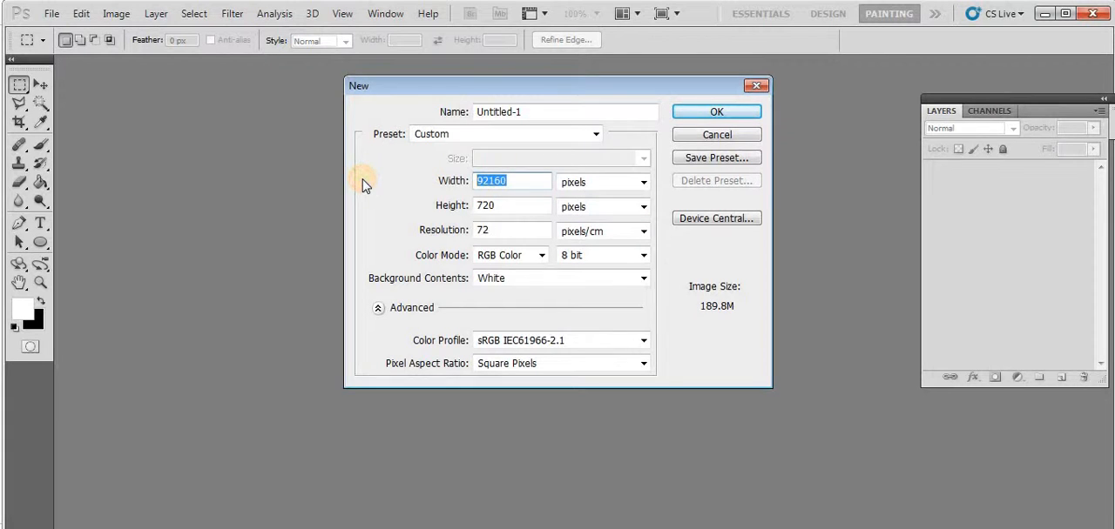
text(1280)
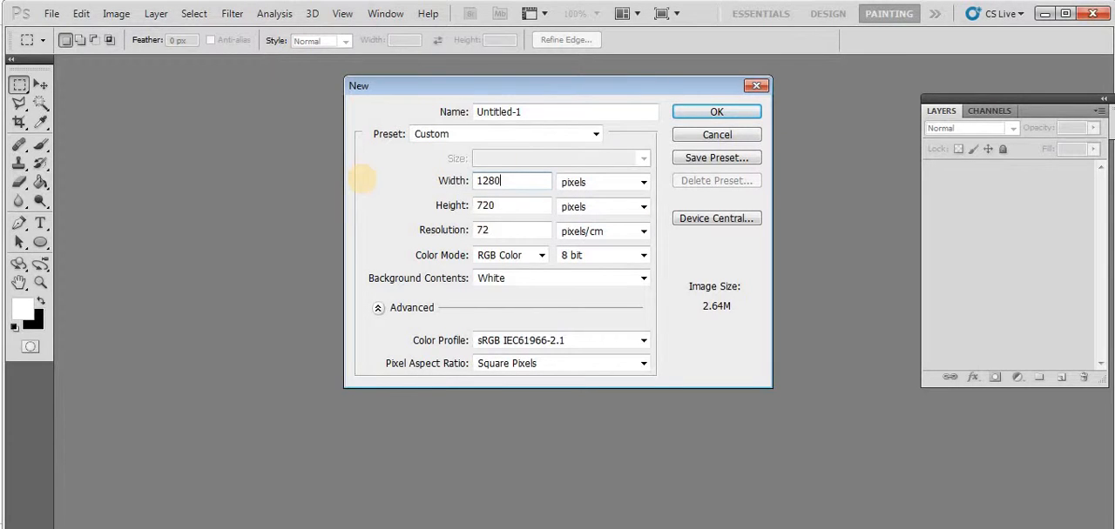
click(413, 188)
click(598, 232)
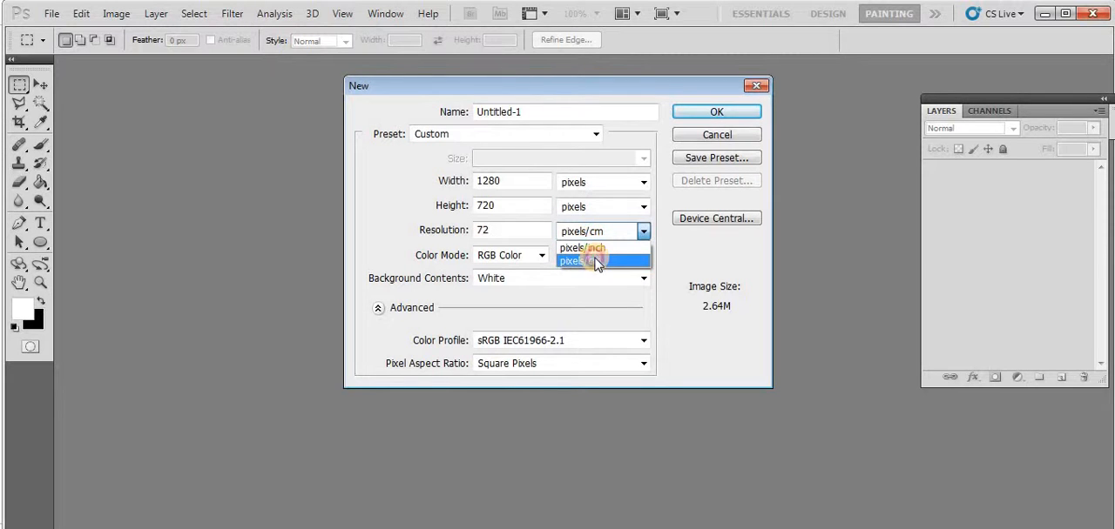
click(598, 261)
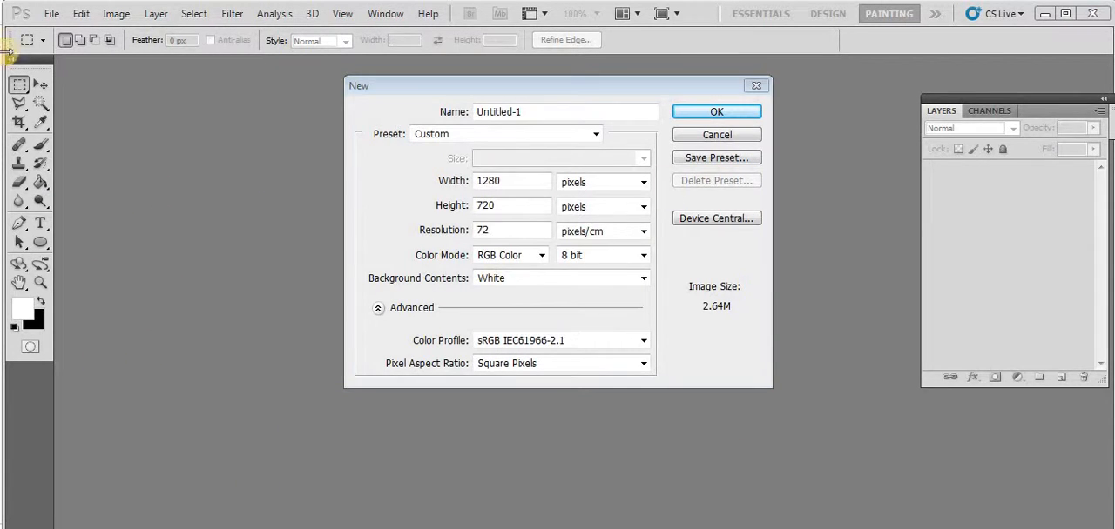
click(757, 90)
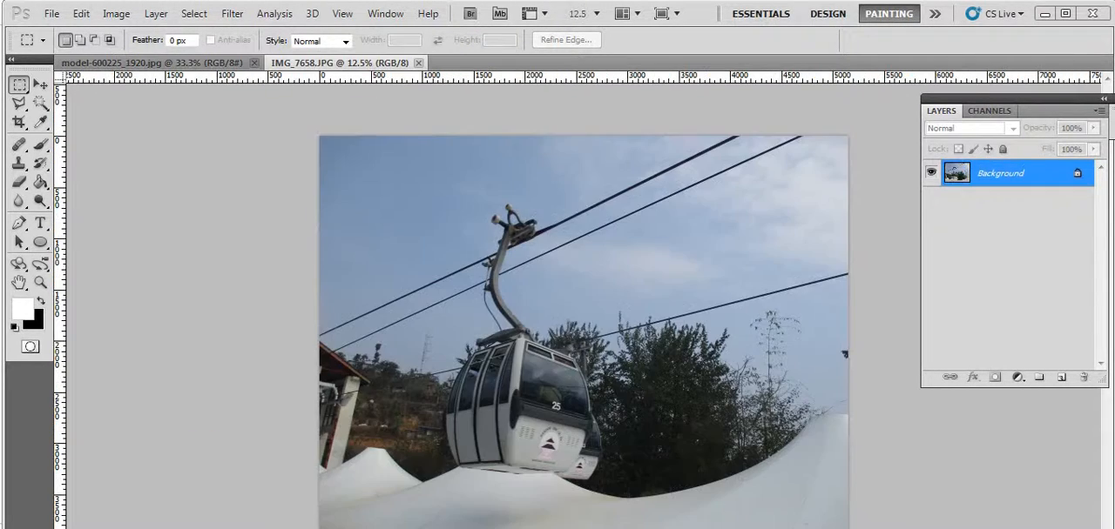
Move the cable car photo IMG_7658.JPG into the model-600225_1920.jpg document as a new layer
click(173, 70)
click(351, 65)
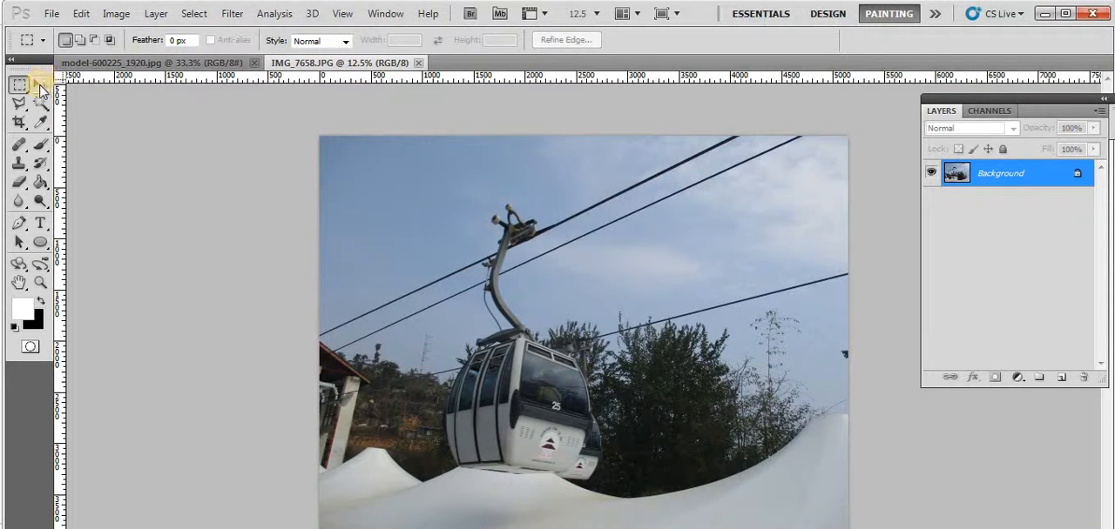
click(39, 85)
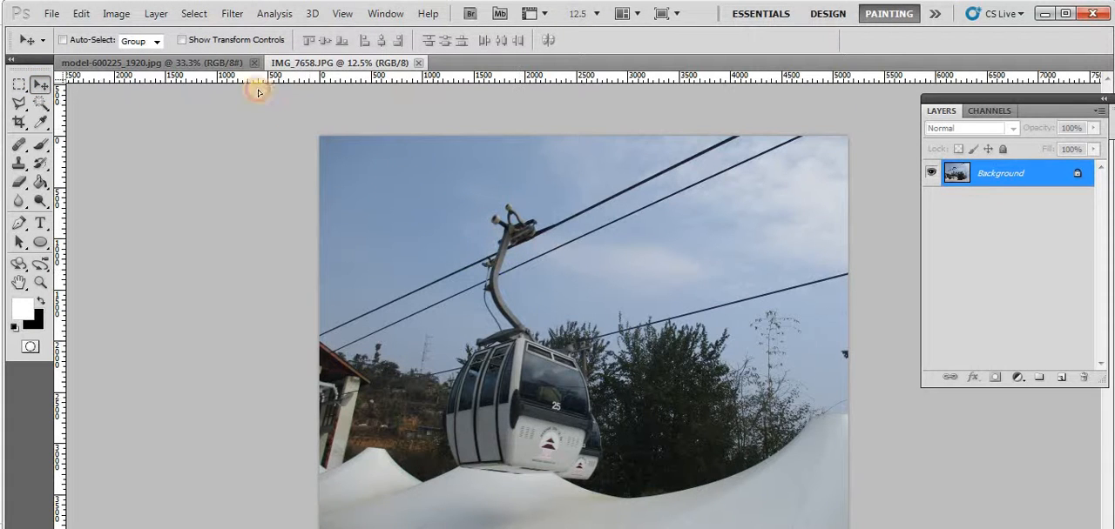
drag(258, 92, 414, 234)
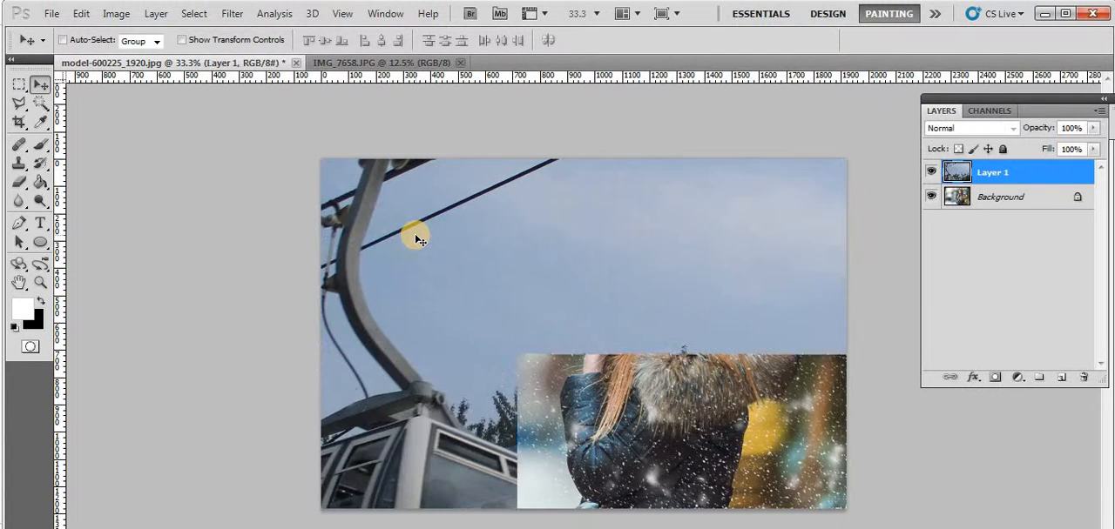
Return to the IMG_7658.JPG document and check its colour mode and bit depth
click(399, 63)
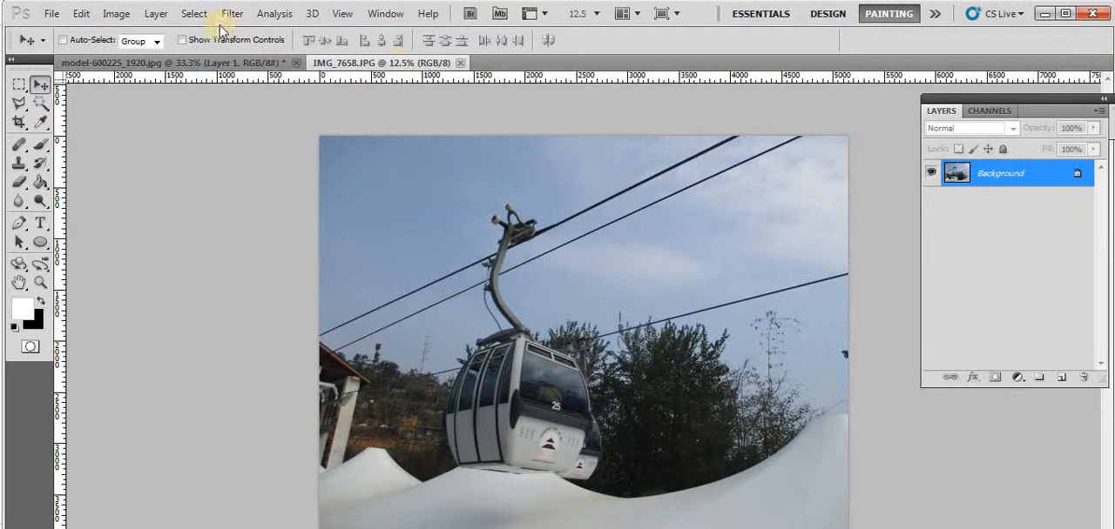
click(82, 14)
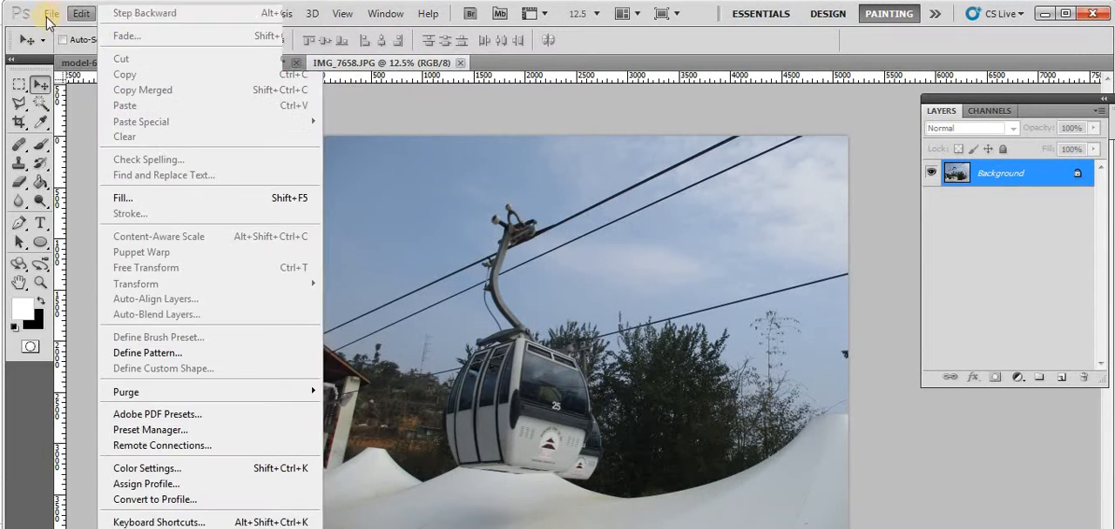
click(85, 91)
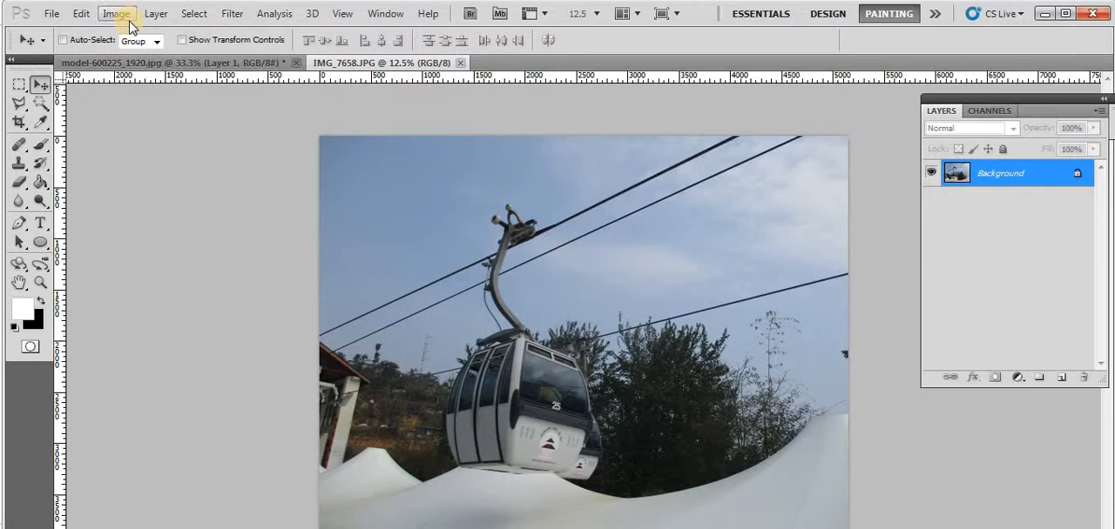
click(129, 21)
mouse_move(130, 32)
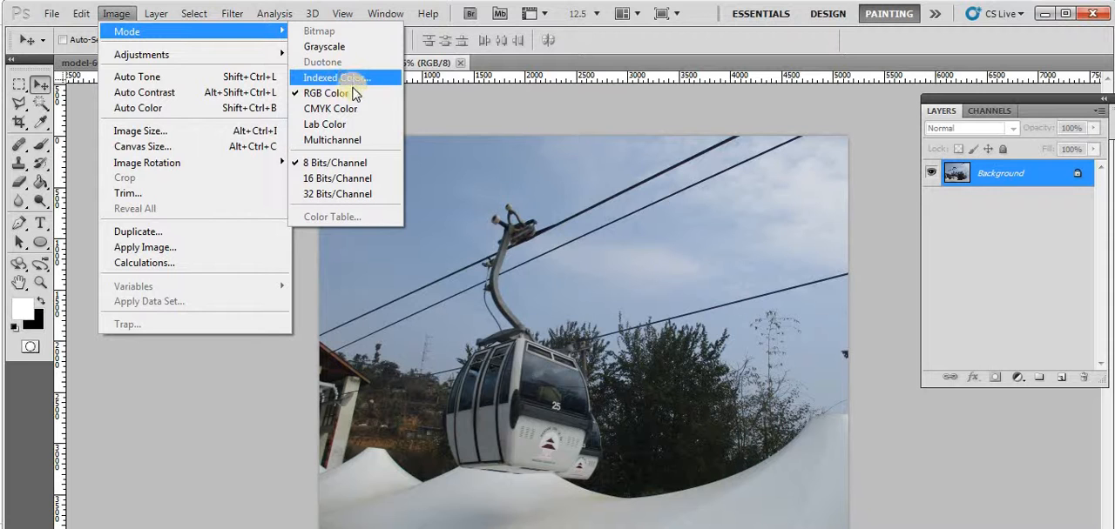
click(550, 124)
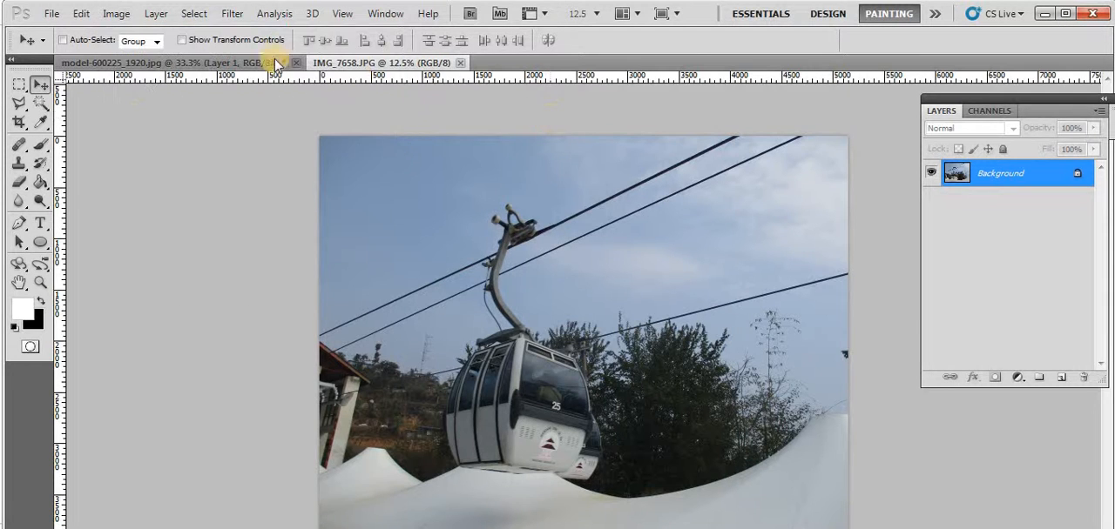
Convert the Background of IMG_7658.JPG into a regular layer named Layer 0, and return to the model-600225_1920.jpg document
double_click(1080, 176)
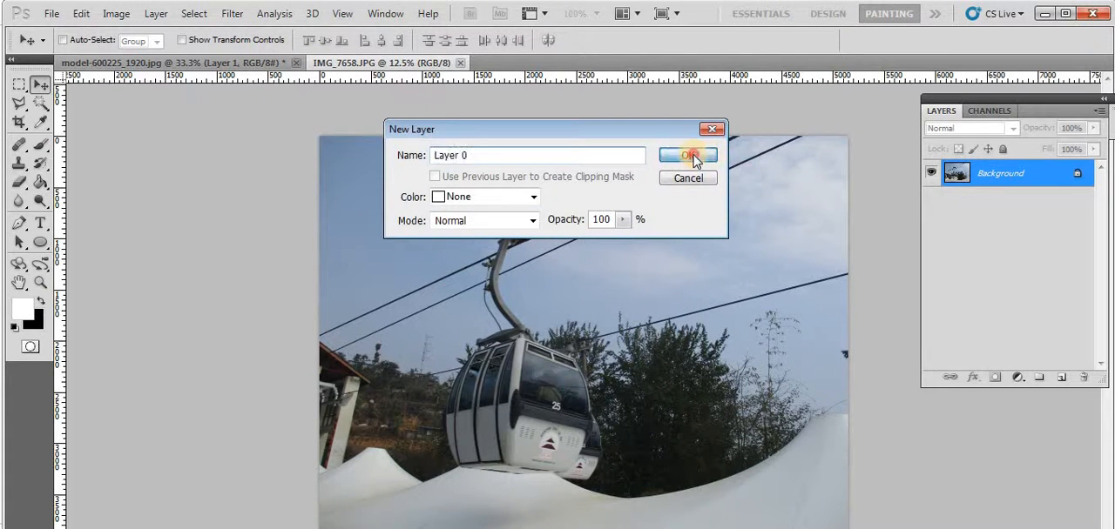
click(702, 155)
click(170, 63)
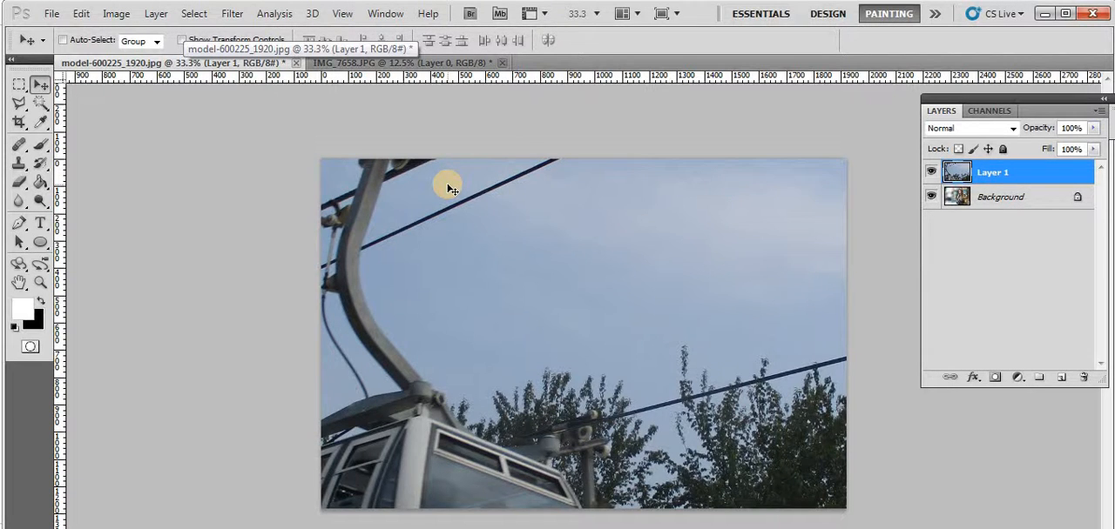
Scale the cable car photo on Layer 1 proportionally to about 25% so it fits inside the canvas, and apply the transform
key(ctrl+minus)
key(ctrl+minus)
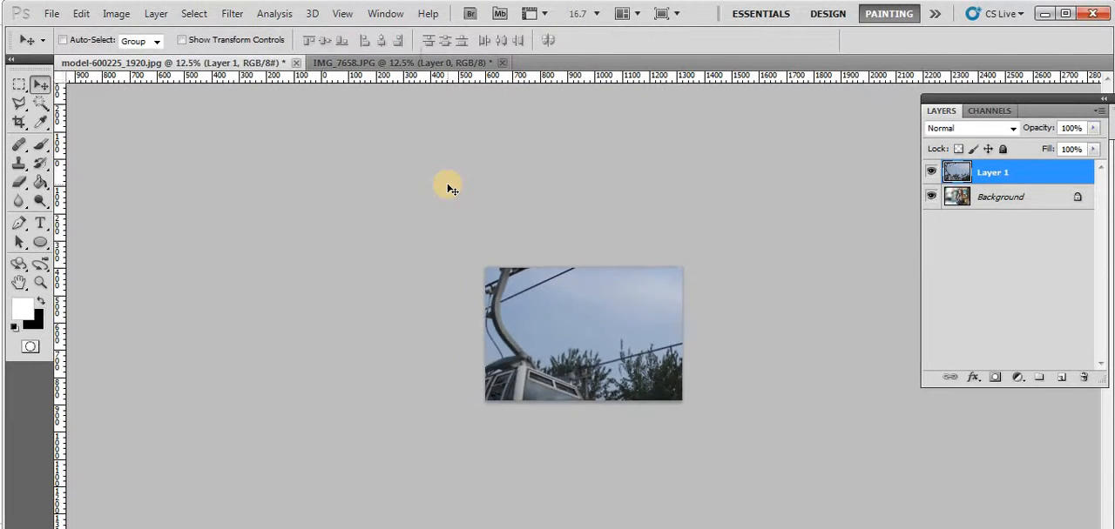
key(ctrl+minus)
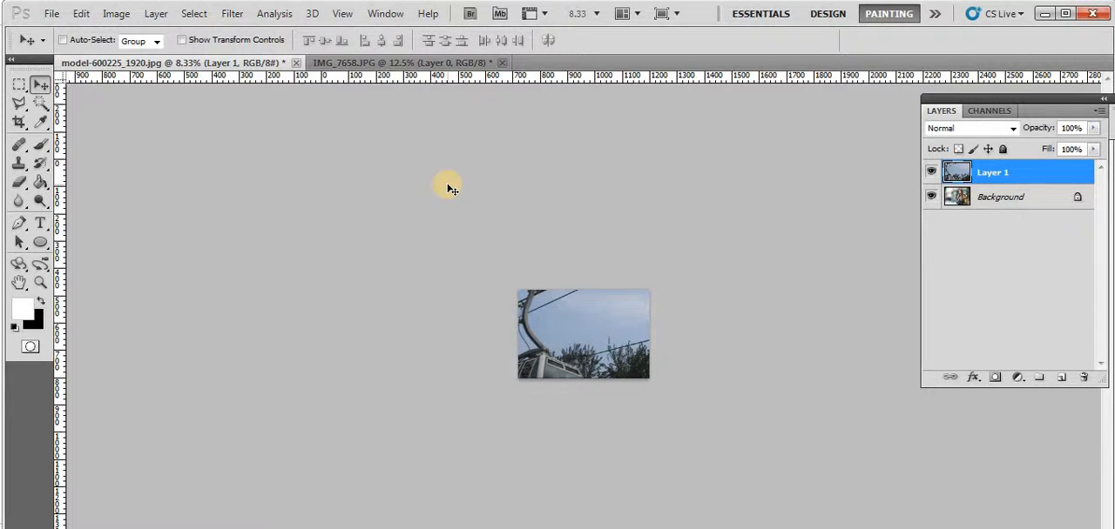
key(ctrl+t)
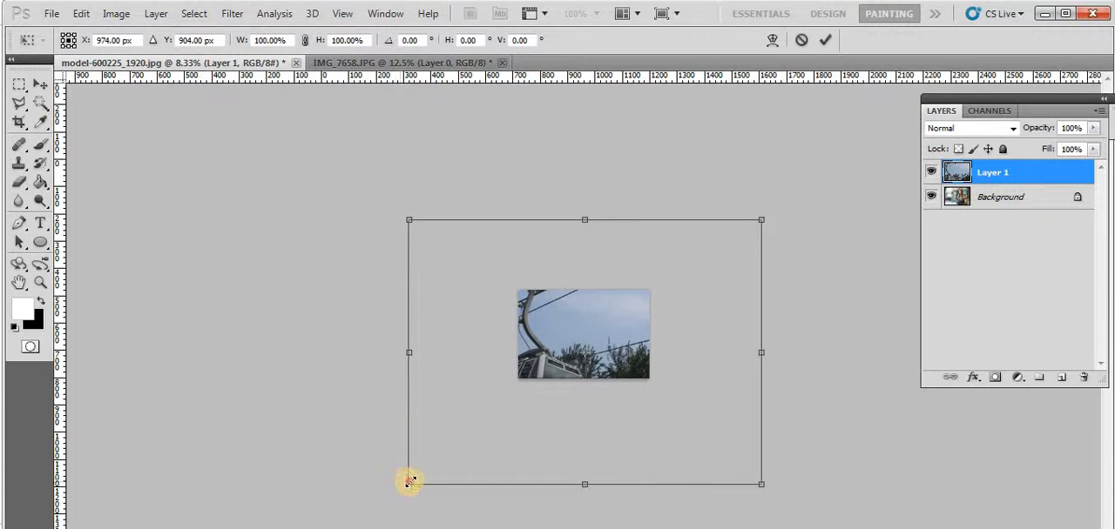
drag(410, 481, 492, 383)
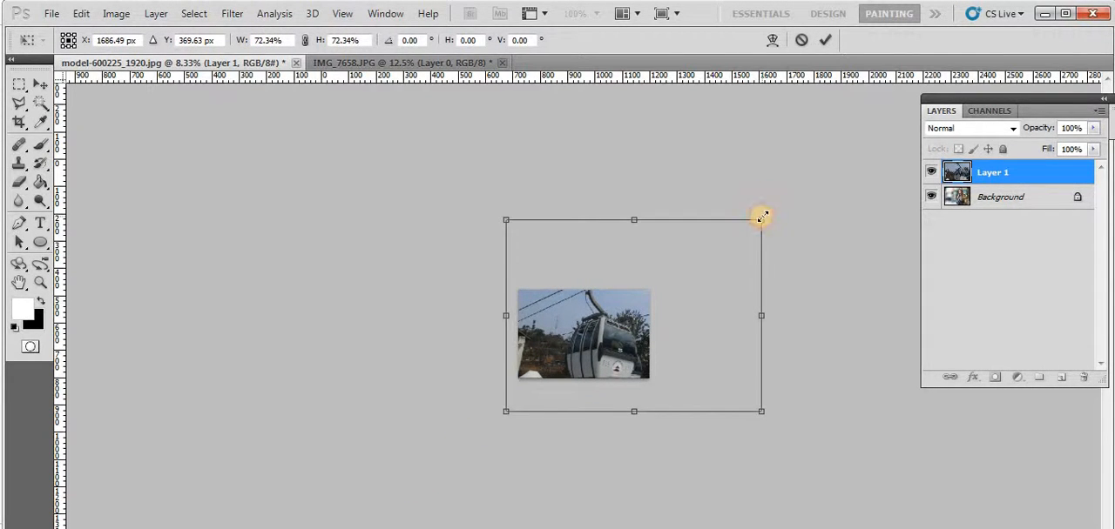
drag(762, 217, 660, 294)
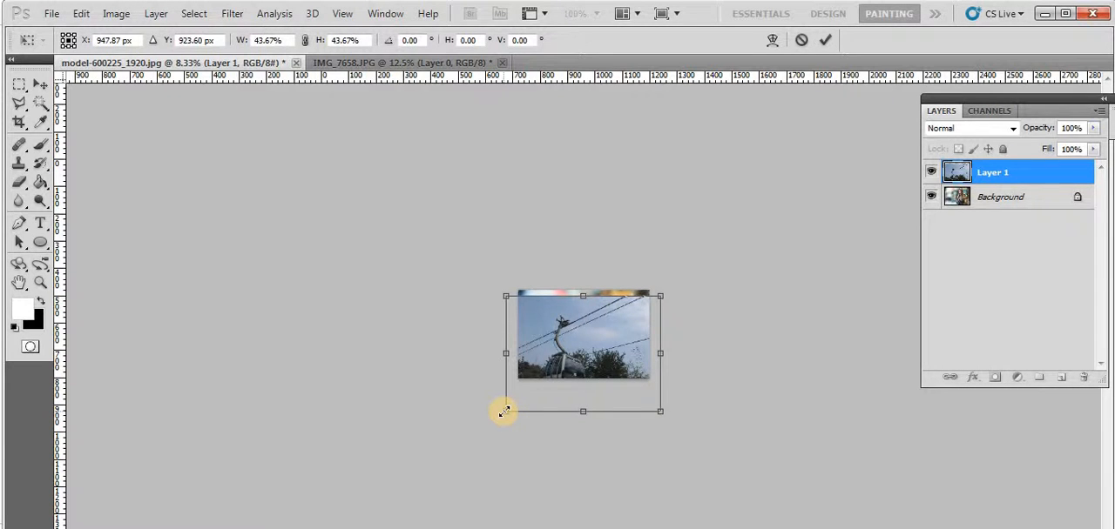
drag(504, 411, 530, 393)
drag(659, 390, 615, 357)
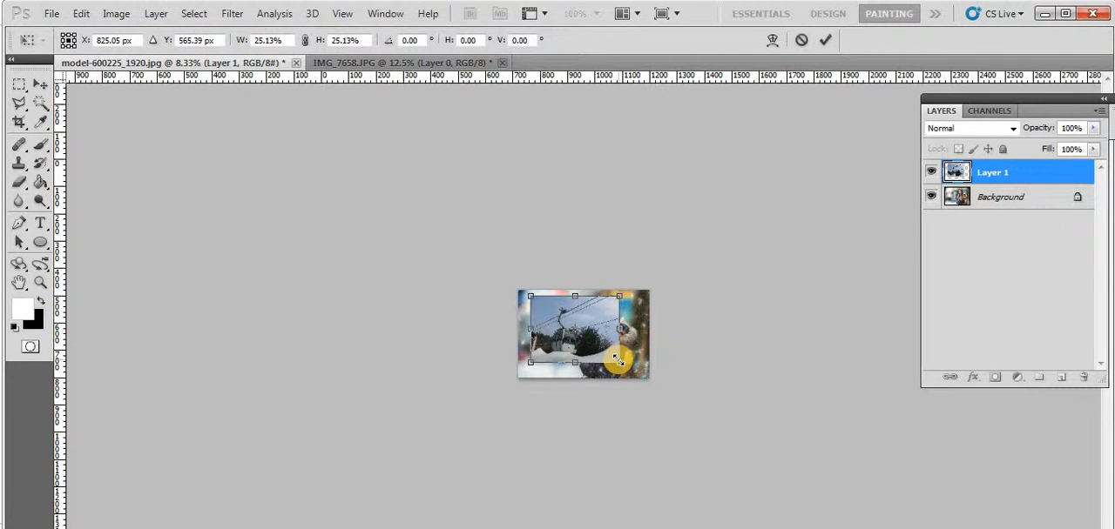
double_click(583, 345)
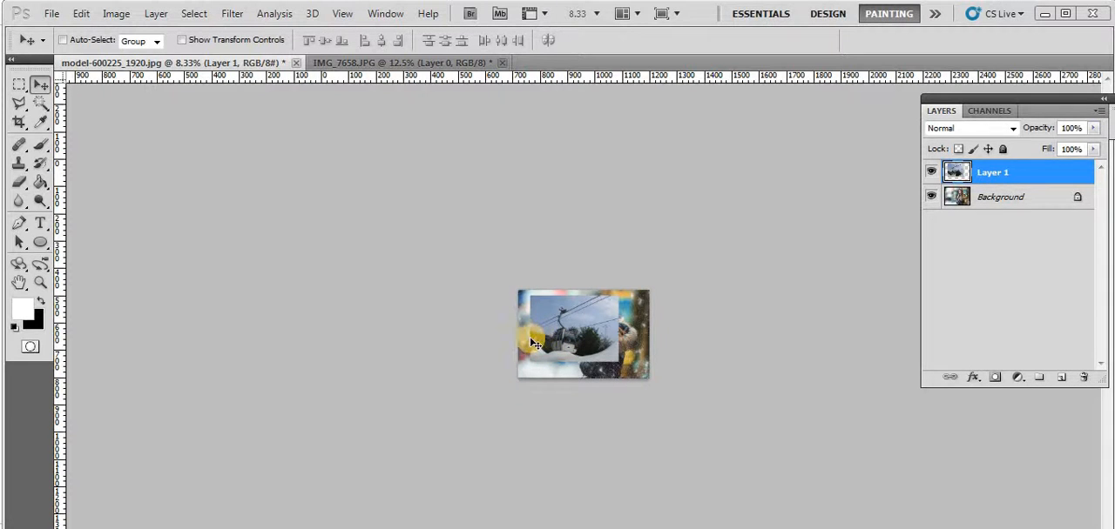
Try a Magic Wand selection with tolerance 32 on the sky above the cable car in Layer 1, and deselect it
key(ctrl+plus)
key(ctrl+plus)
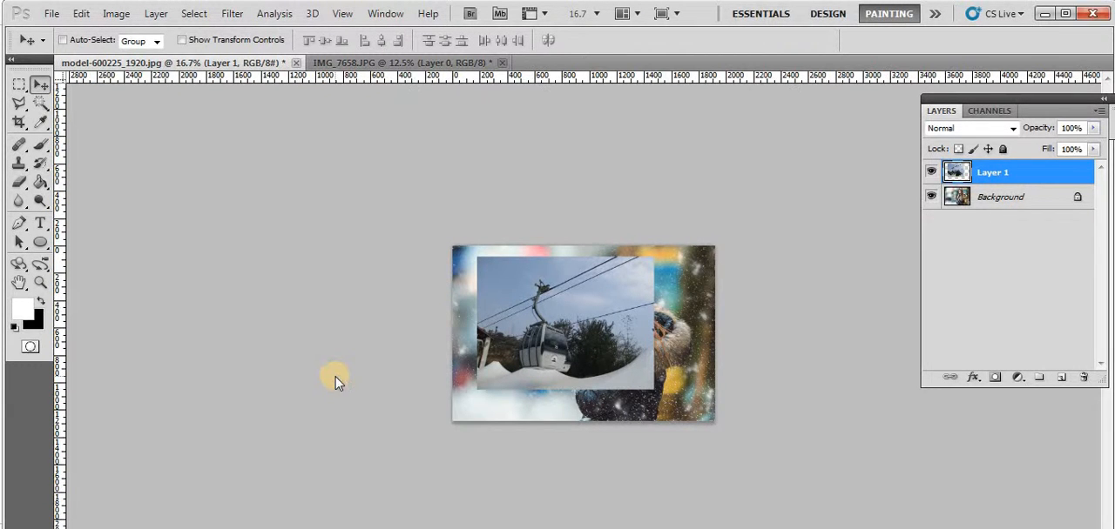
key(ctrl+plus)
key(ctrl+plus)
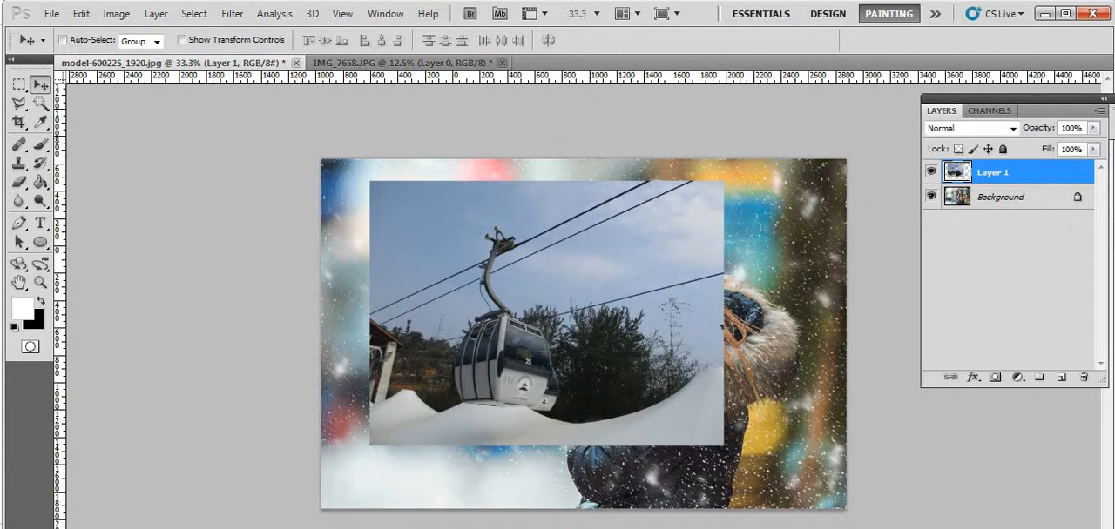
click(40, 103)
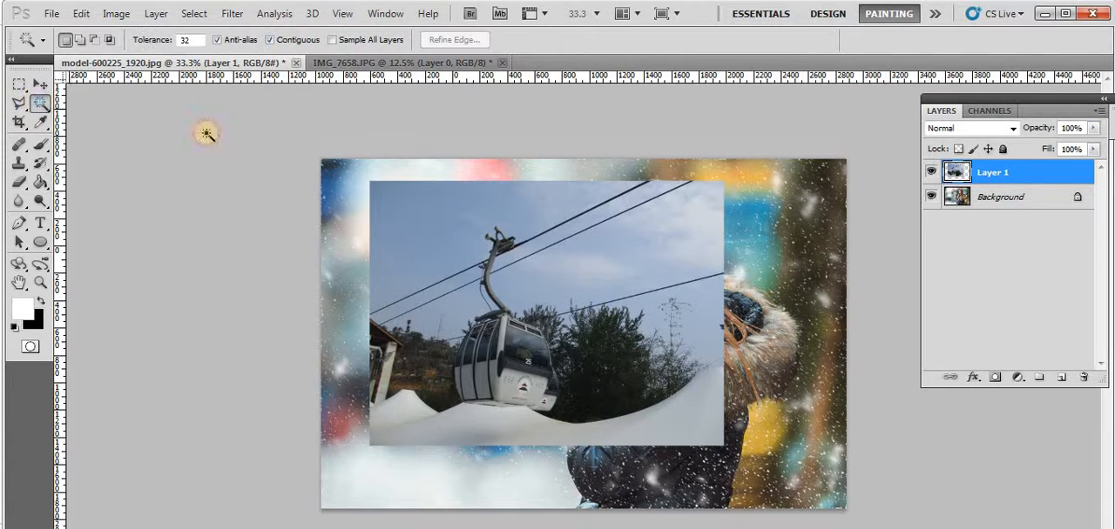
click(426, 229)
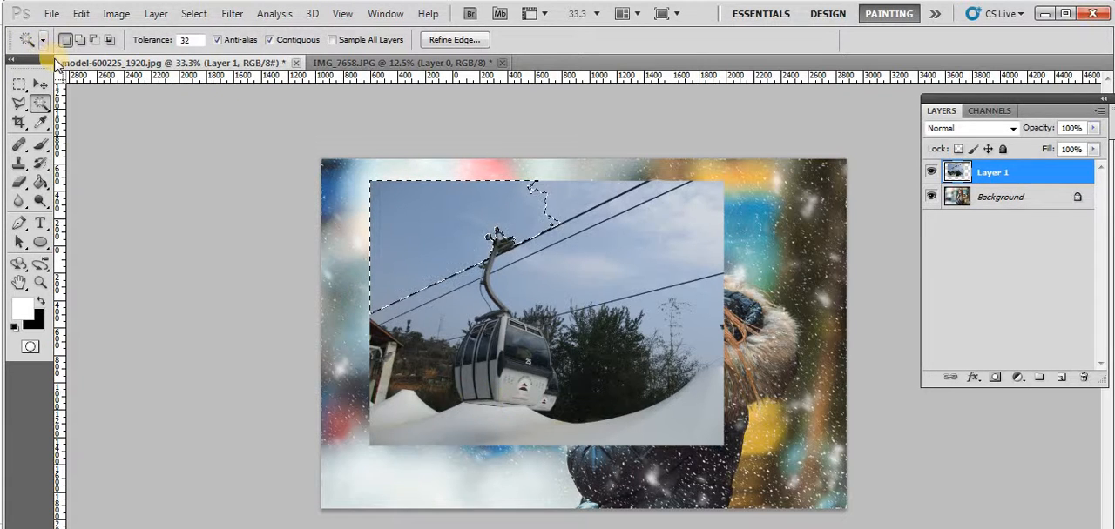
key(ctrl+d)
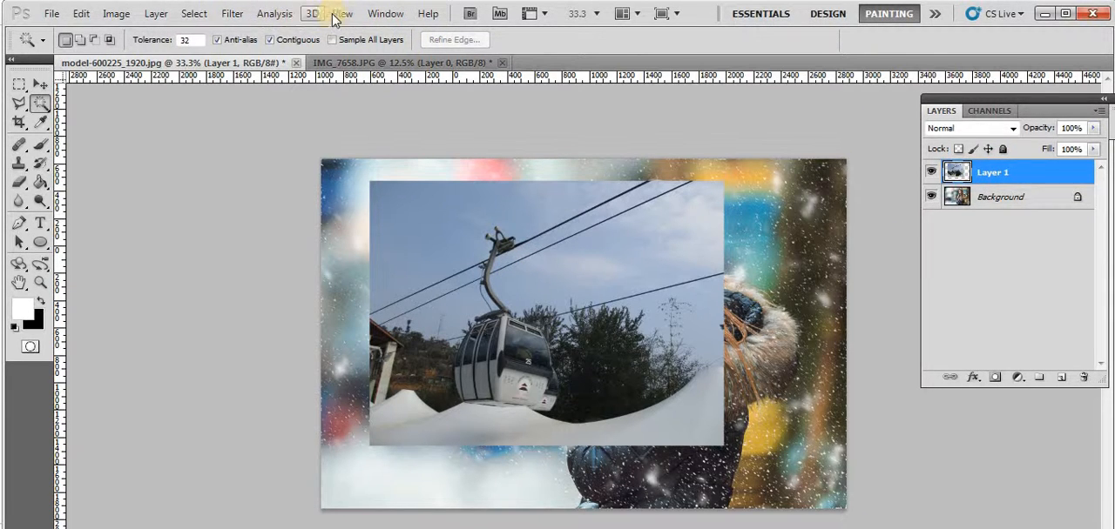
click(382, 15)
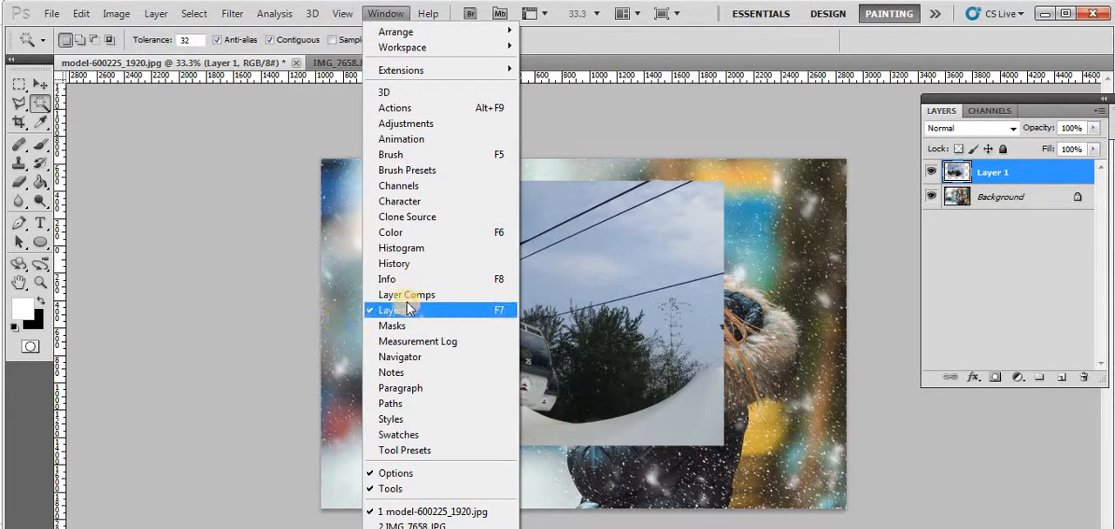
click(832, 103)
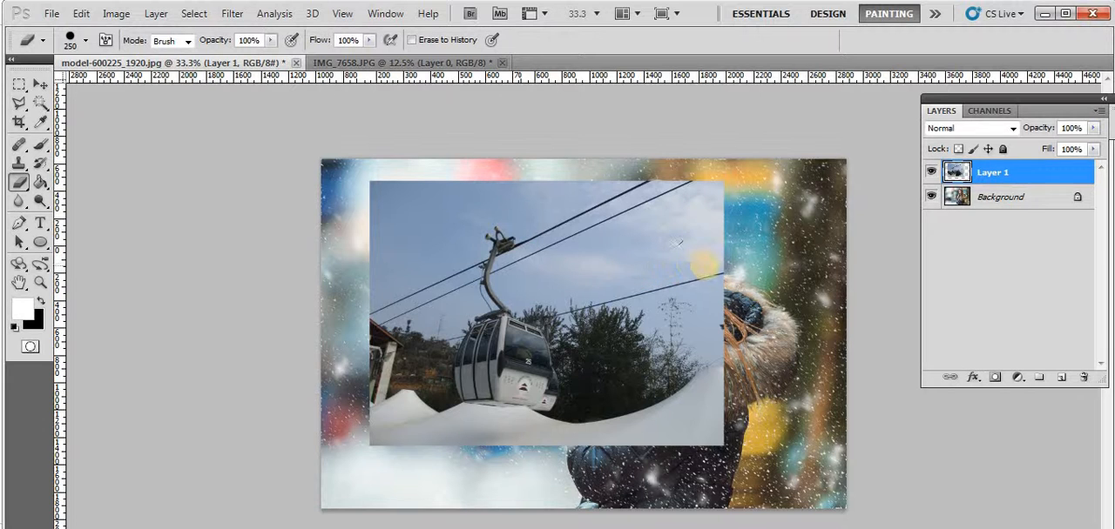
Set the Eraser brush size to 156 px at 100% hardness
key([)
click(87, 40)
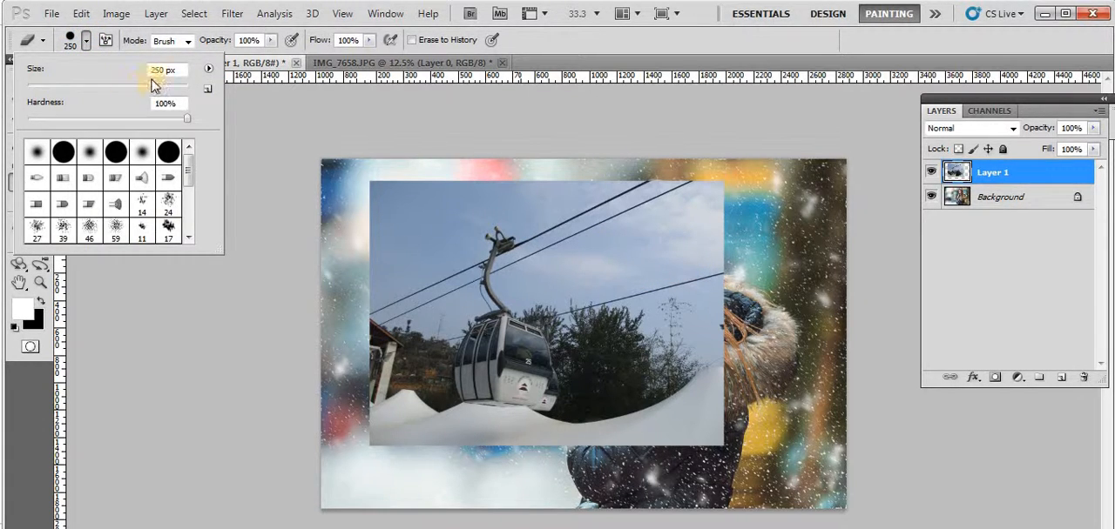
drag(148, 87, 129, 85)
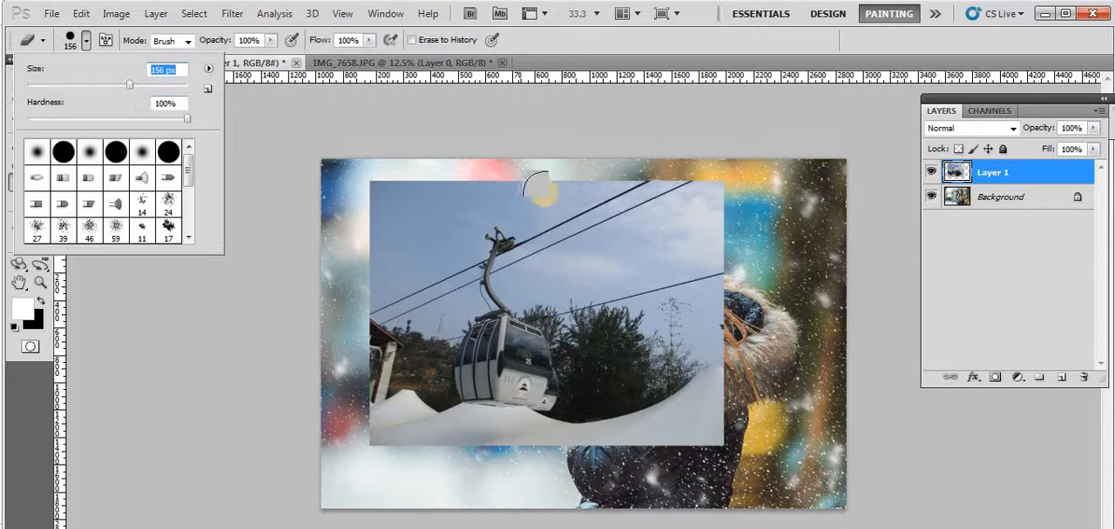
click(216, 269)
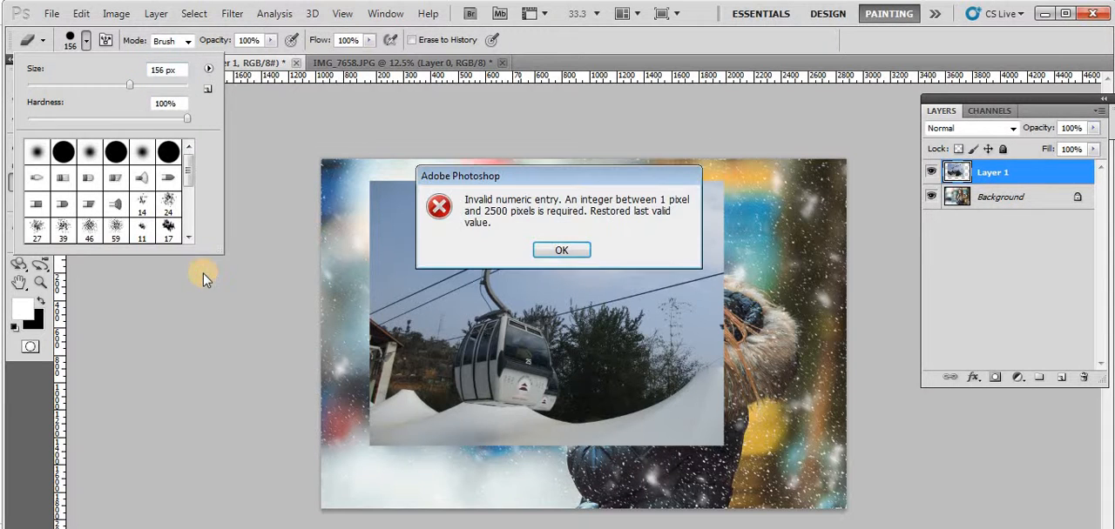
click(565, 249)
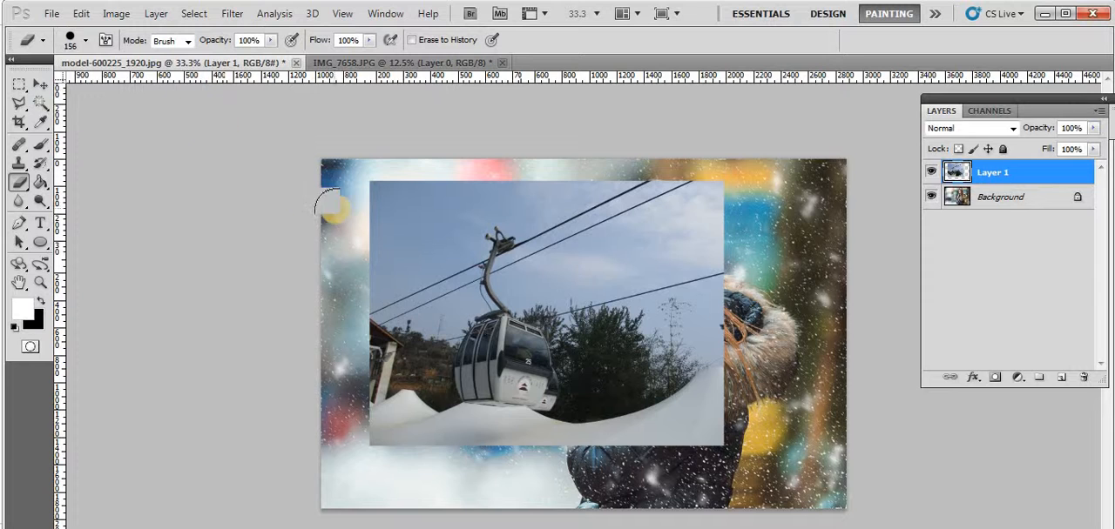
Switch to Notepad to show the bracket character by highlighting it, and return to Photoshop
click(50, 528)
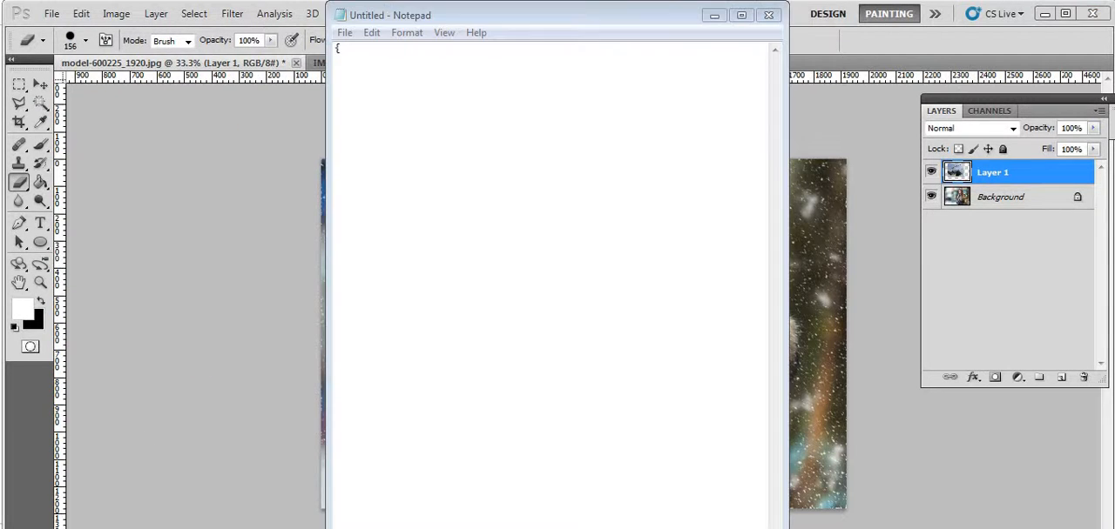
click(338, 49)
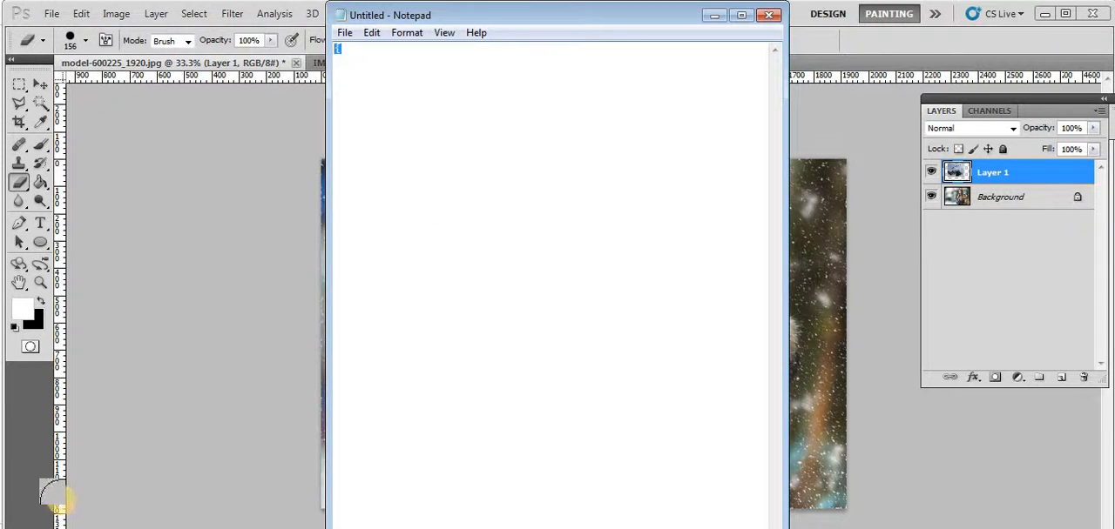
click(28, 528)
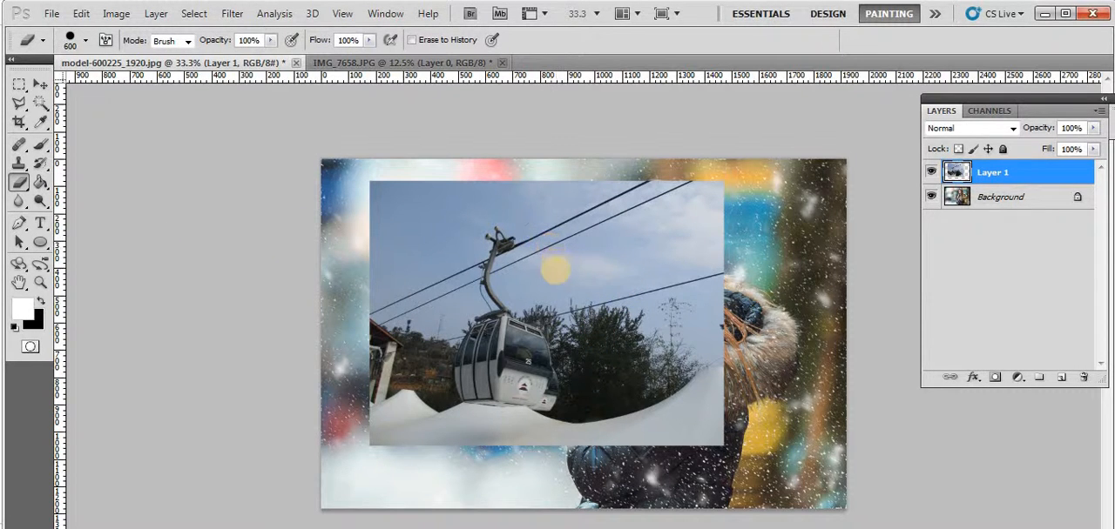
Erase the part of Layer 1 covering the woman's face with the Eraser at size 150
key(p)
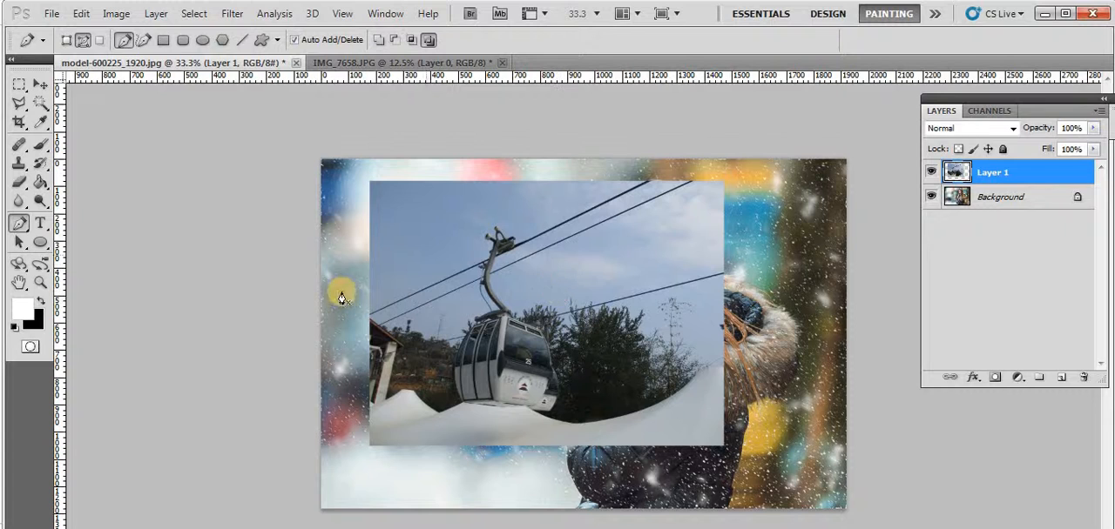
key(e)
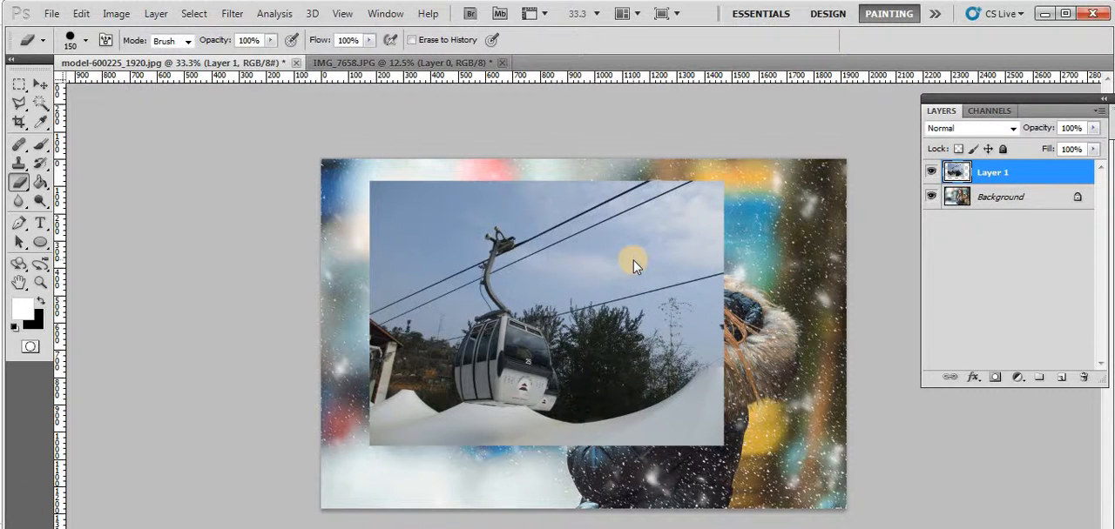
mouse_move(627, 257)
mouse_down()
mouse_move(632, 246)
mouse_move(621, 254)
mouse_move(634, 252)
mouse_move(646, 280)
mouse_move(620, 228)
mouse_move(644, 236)
mouse_move(653, 280)
mouse_move(616, 248)
mouse_move(634, 240)
mouse_move(679, 256)
mouse_move(617, 261)
mouse_move(523, 294)
mouse_up()
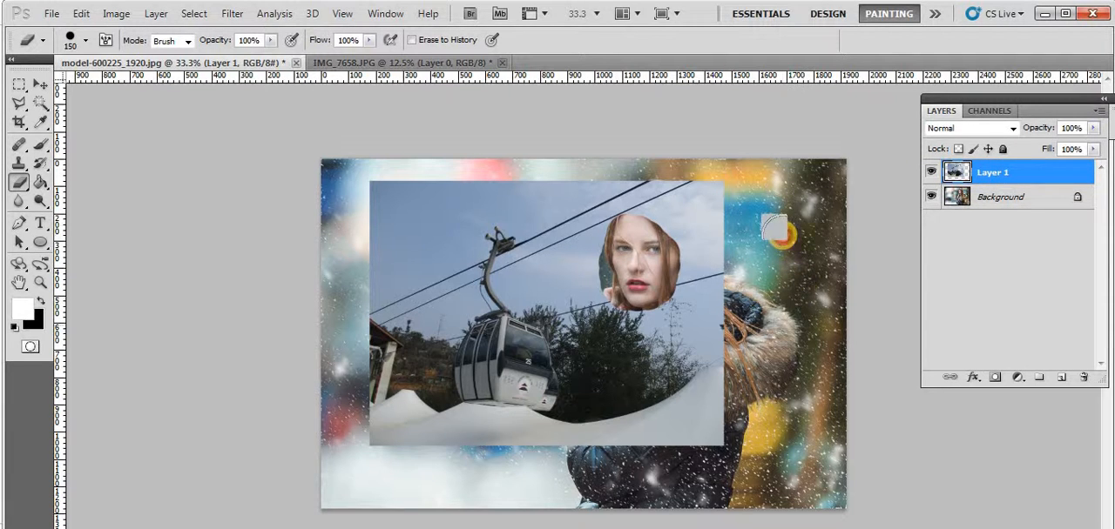
Try erasing a patch of the Background layer above the fur hood, and undo the erasures on both layers
click(991, 198)
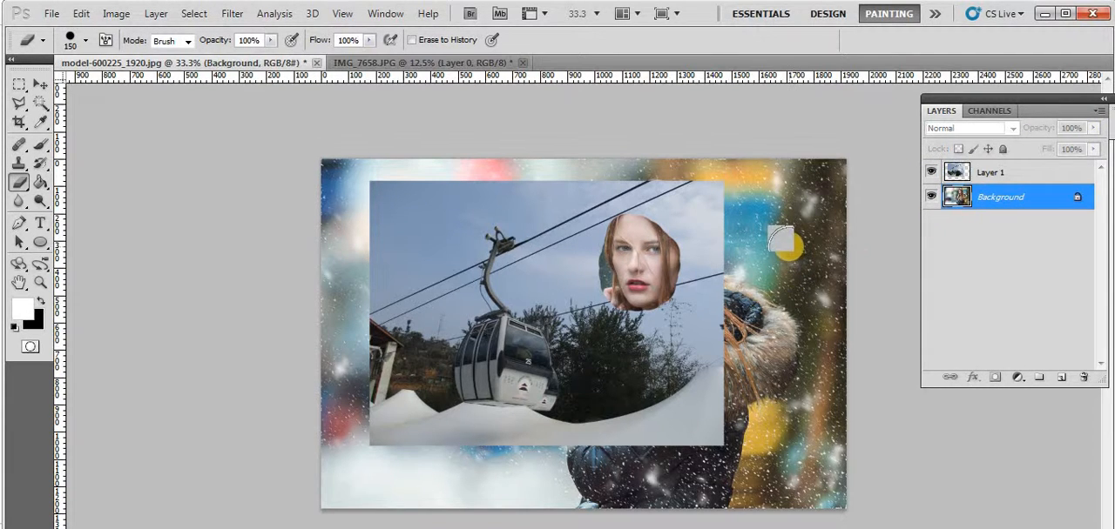
mouse_move(781, 240)
mouse_down()
mouse_move(788, 265)
mouse_move(797, 223)
mouse_move(806, 283)
mouse_move(819, 291)
mouse_up()
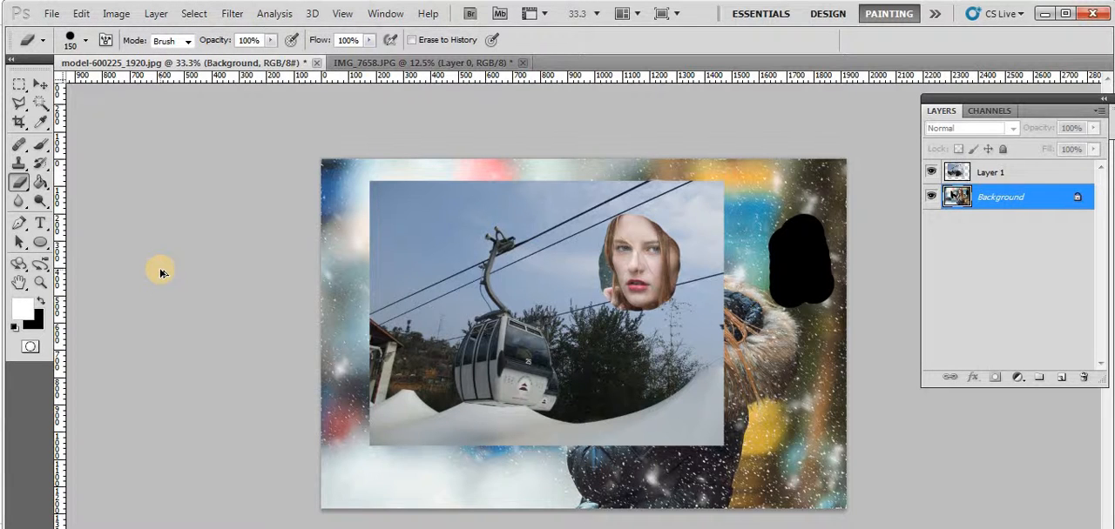
key(ctrl+z)
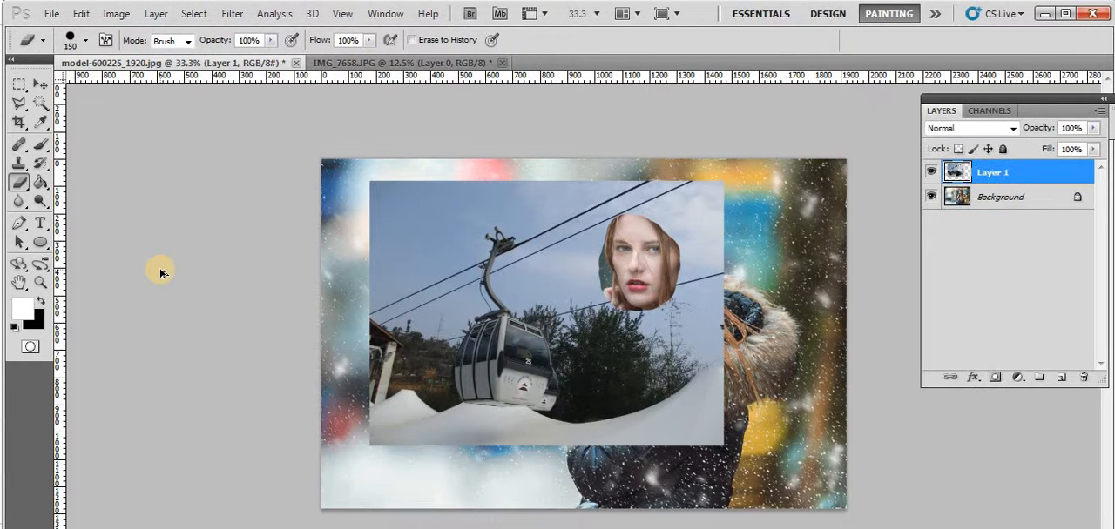
key(ctrl+alt+z)
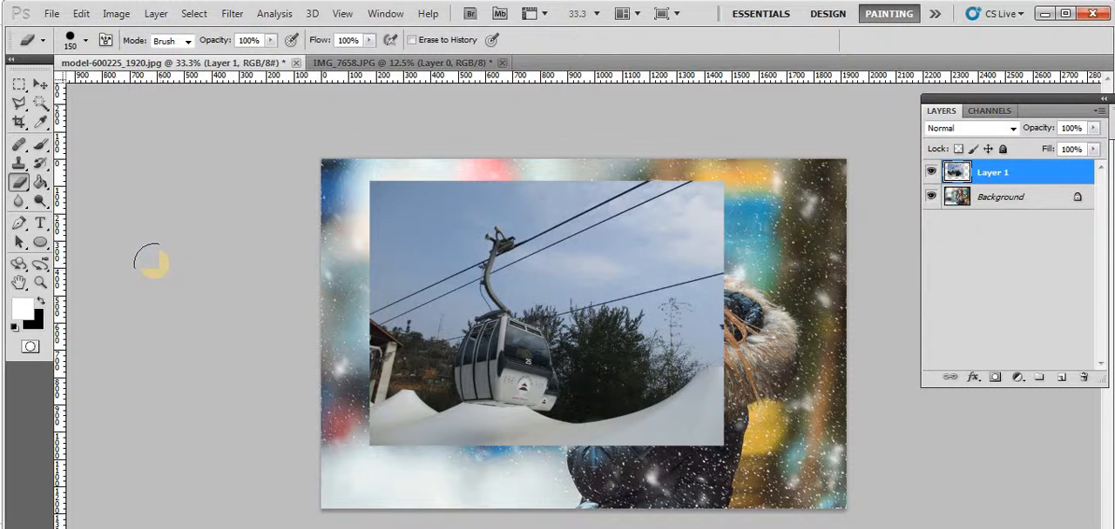
Hide the cable car photo on Layer 1 and make the Background layer active
click(932, 173)
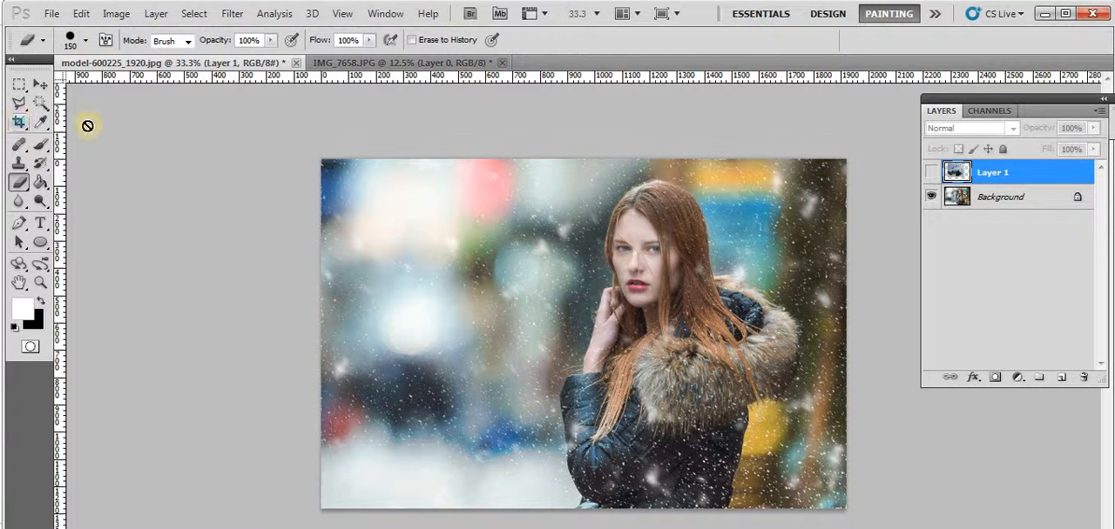
click(1002, 195)
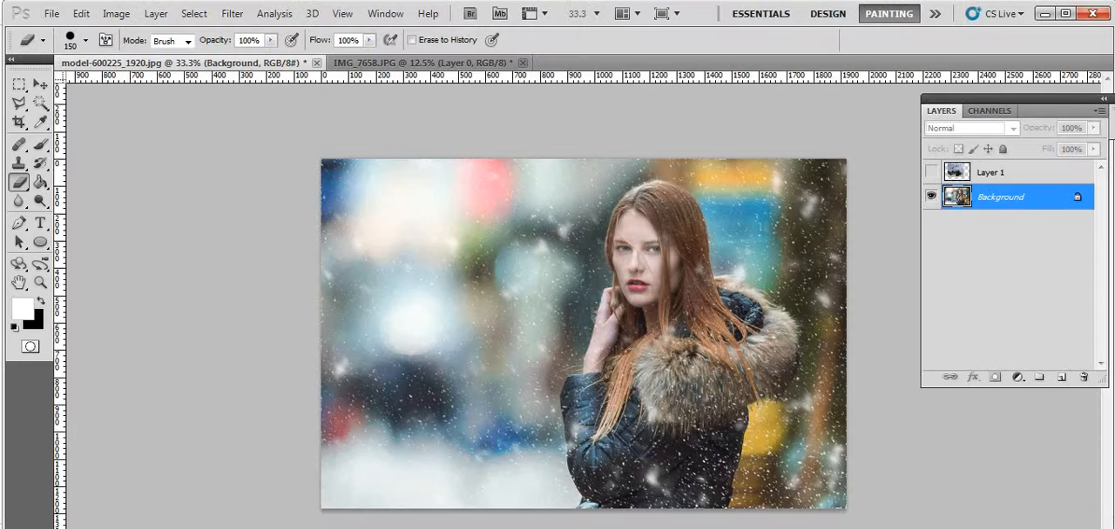
Set up the Crop tool with a width of 1280 px, height of 720 px and resolution of 72 pixels/cm
click(18, 125)
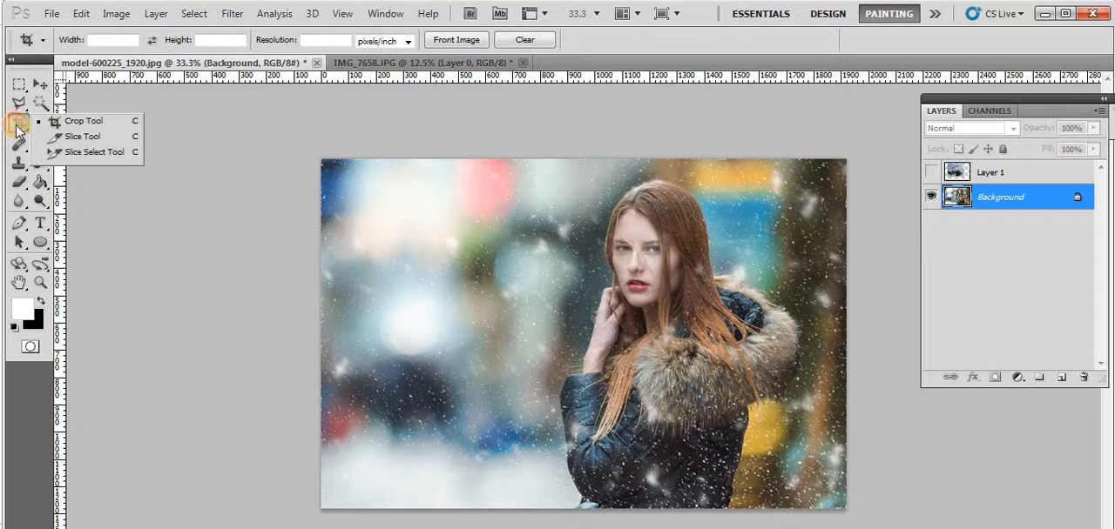
click(97, 41)
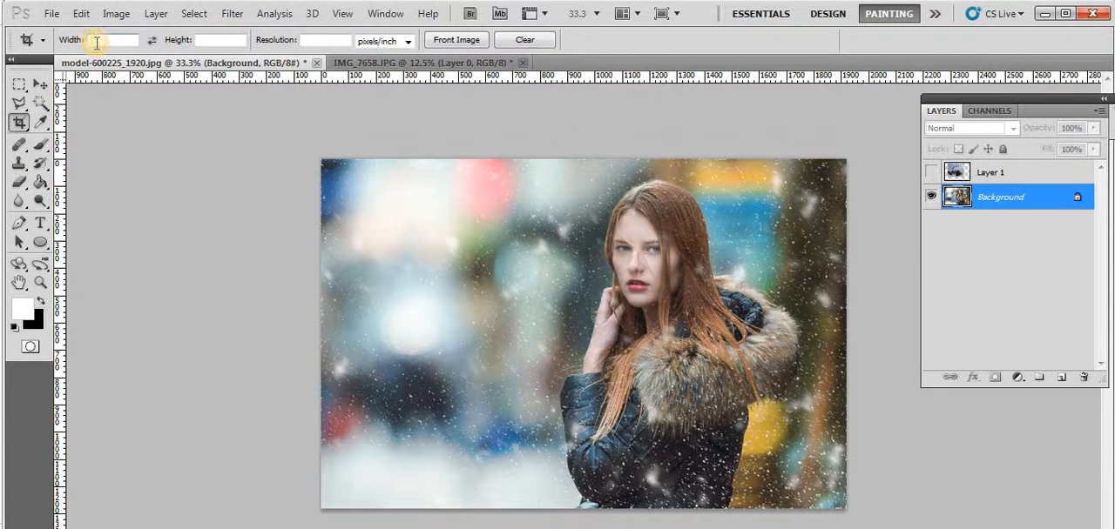
text(1280)
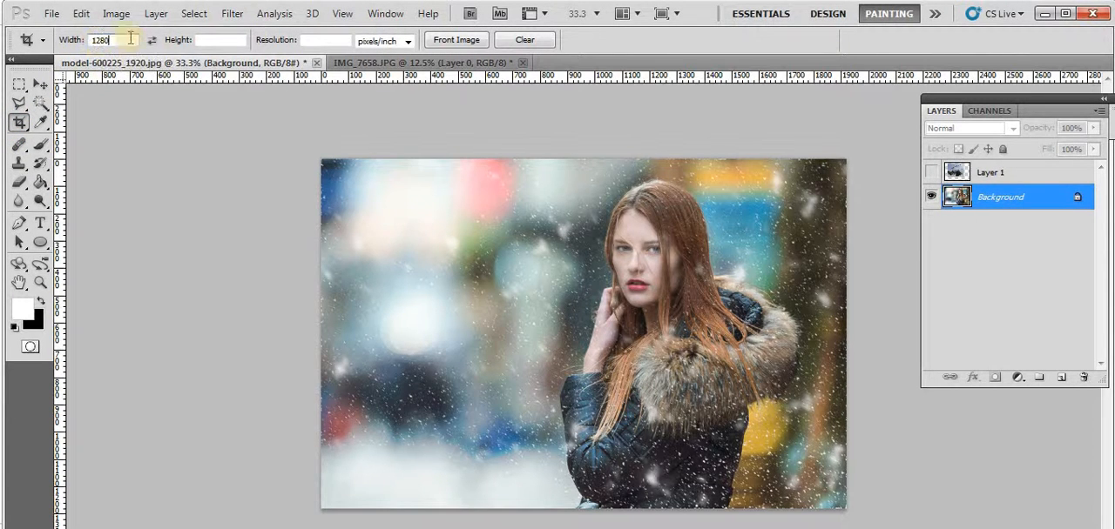
text(720)
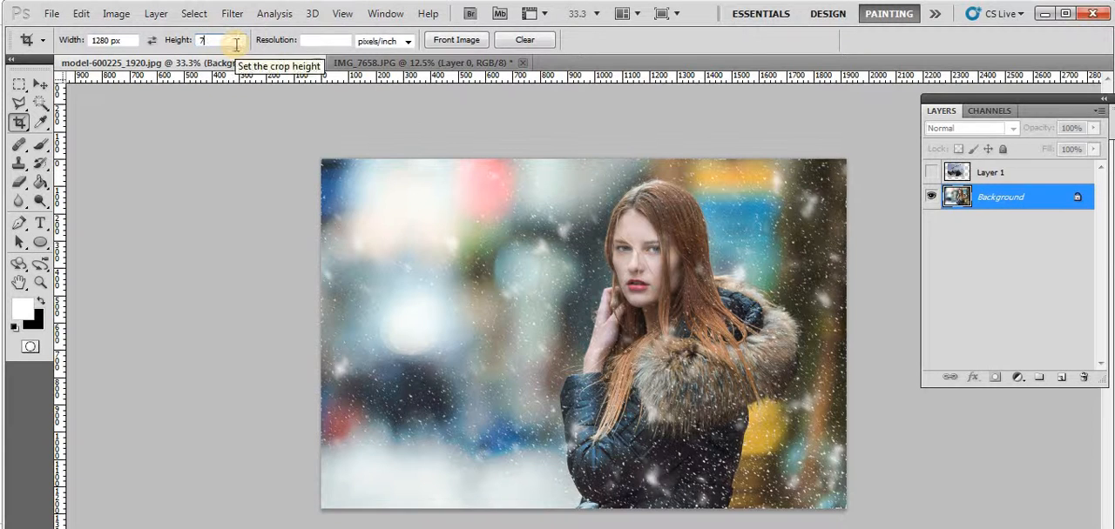
click(310, 40)
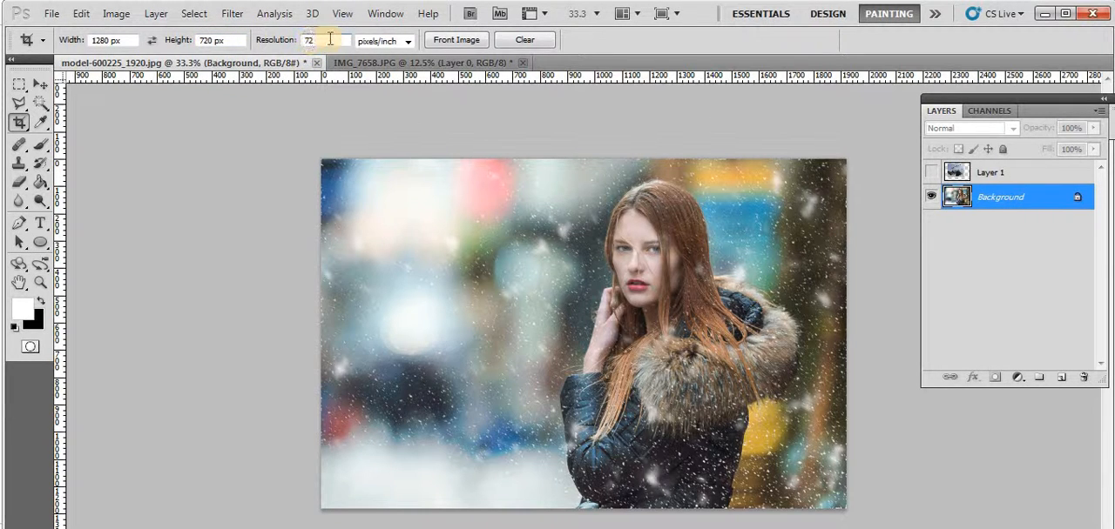
text(72)
click(400, 41)
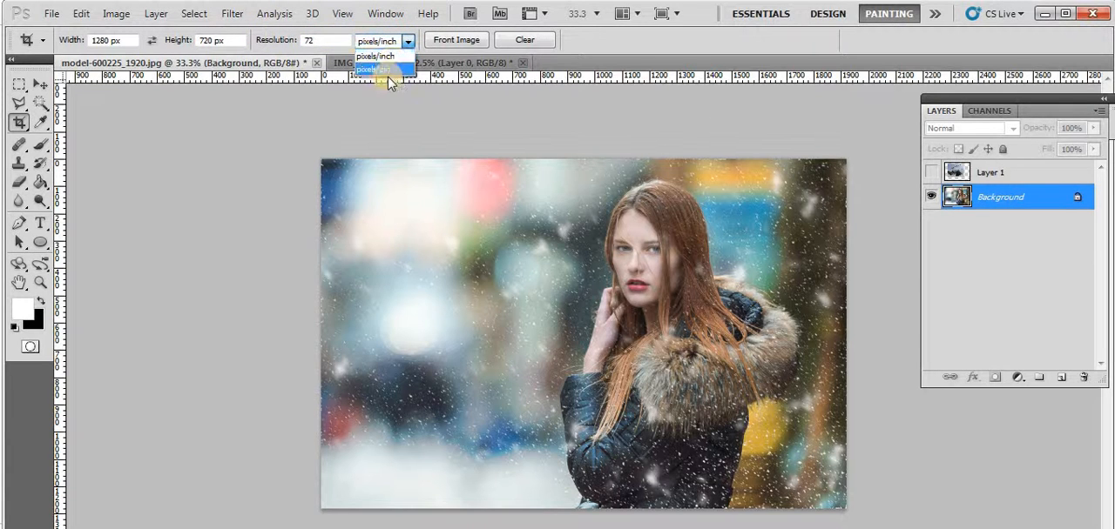
click(389, 72)
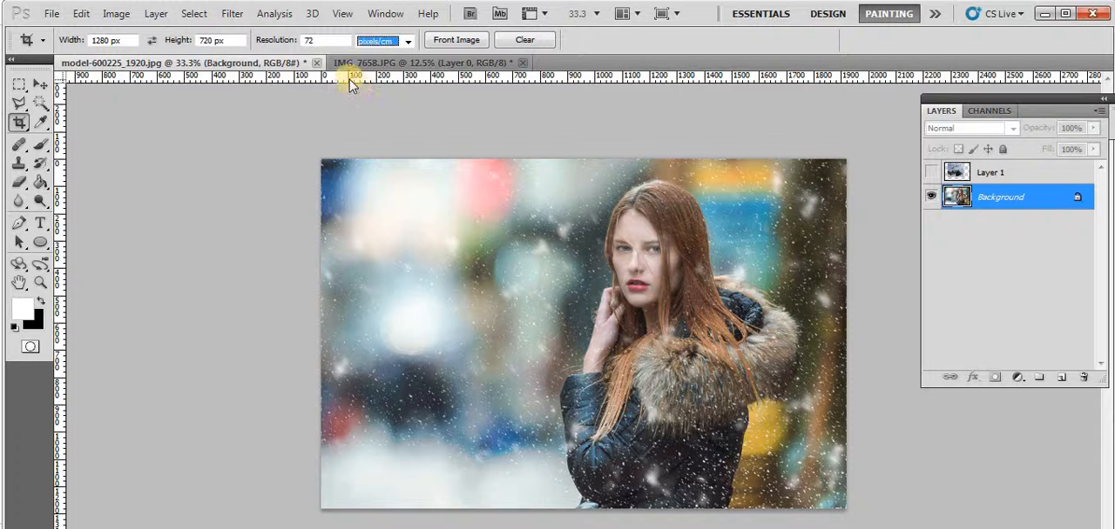
Hide the document rulers and turn them back on
right_click(350, 81)
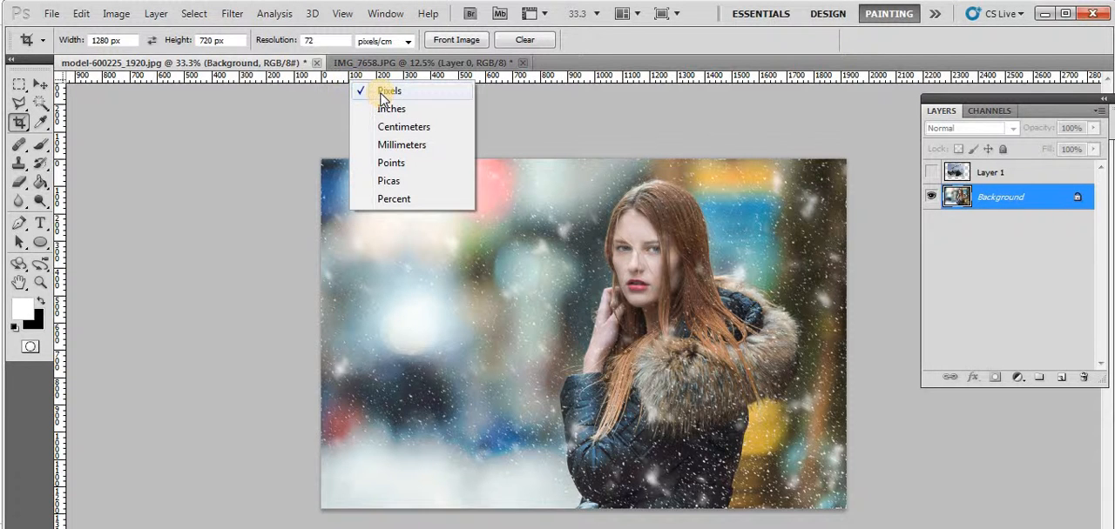
click(312, 102)
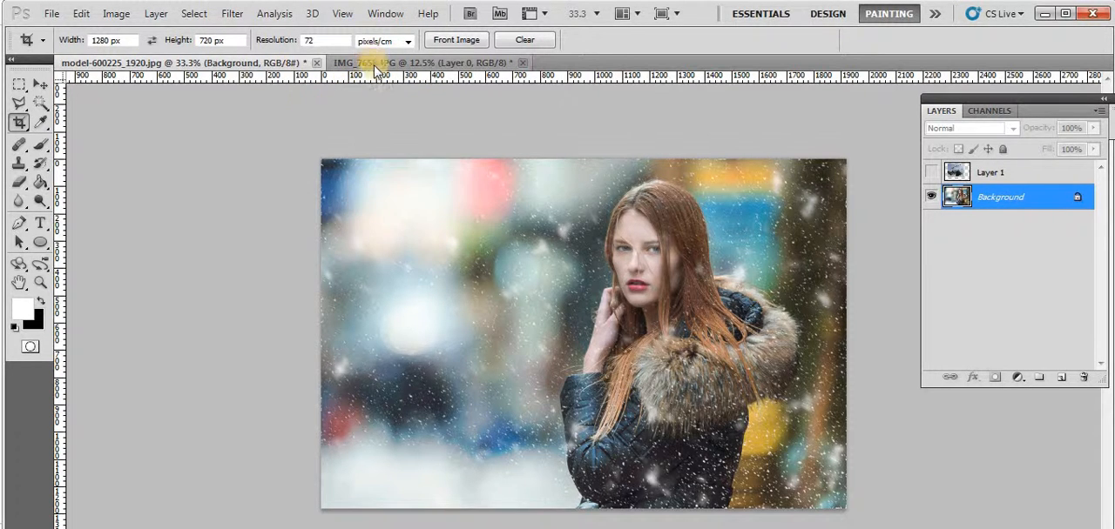
click(383, 14)
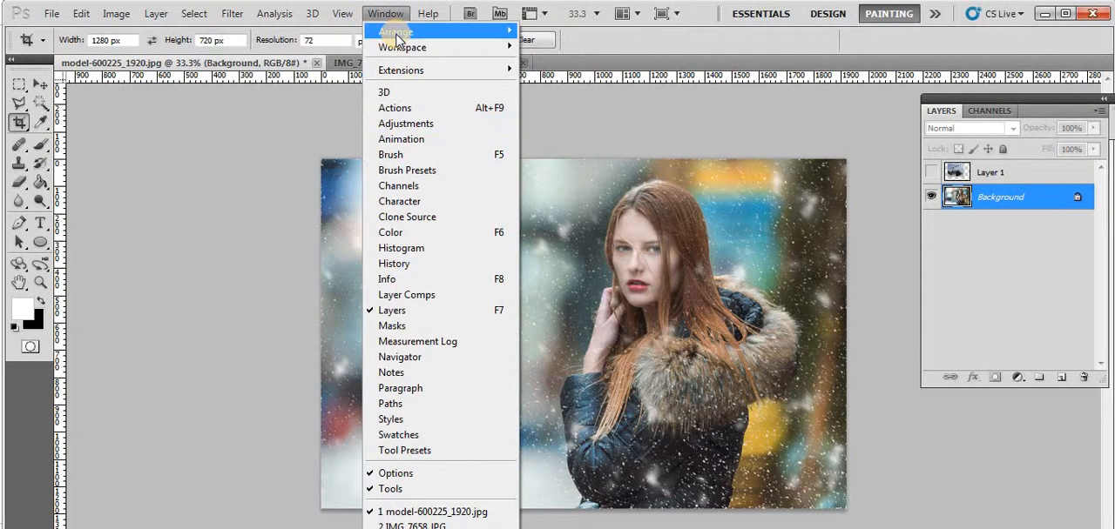
mouse_move(396, 35)
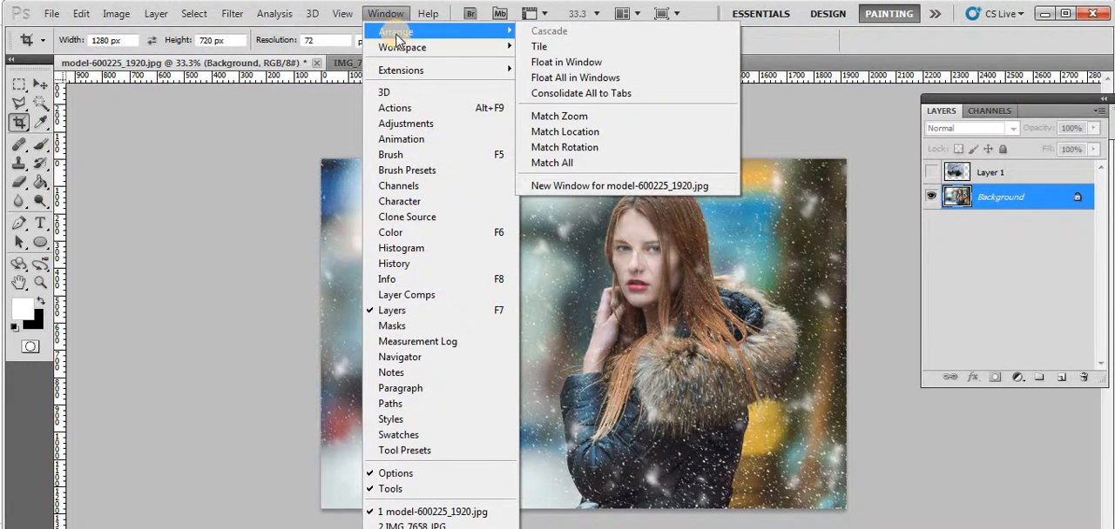
click(341, 13)
click(341, 14)
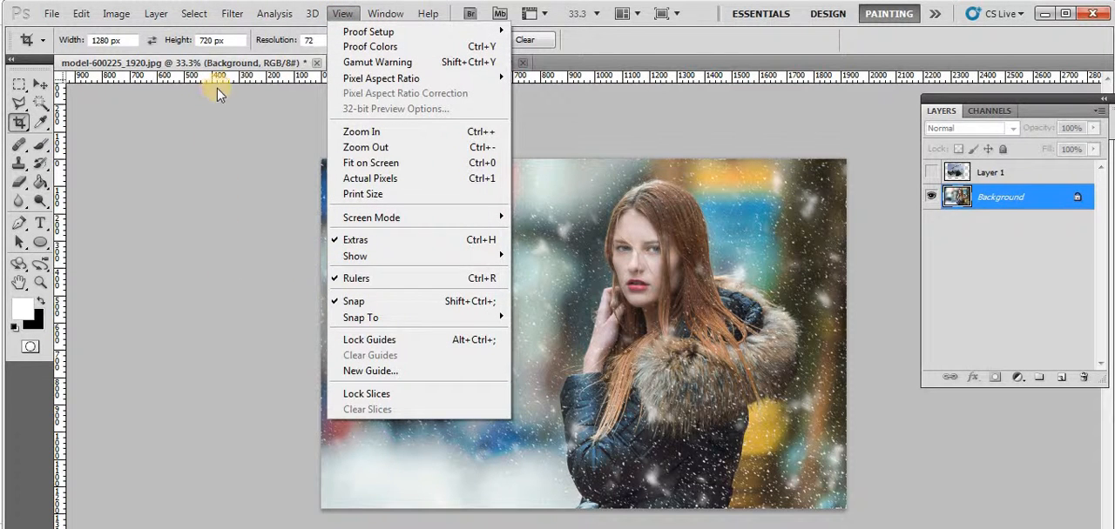
click(366, 278)
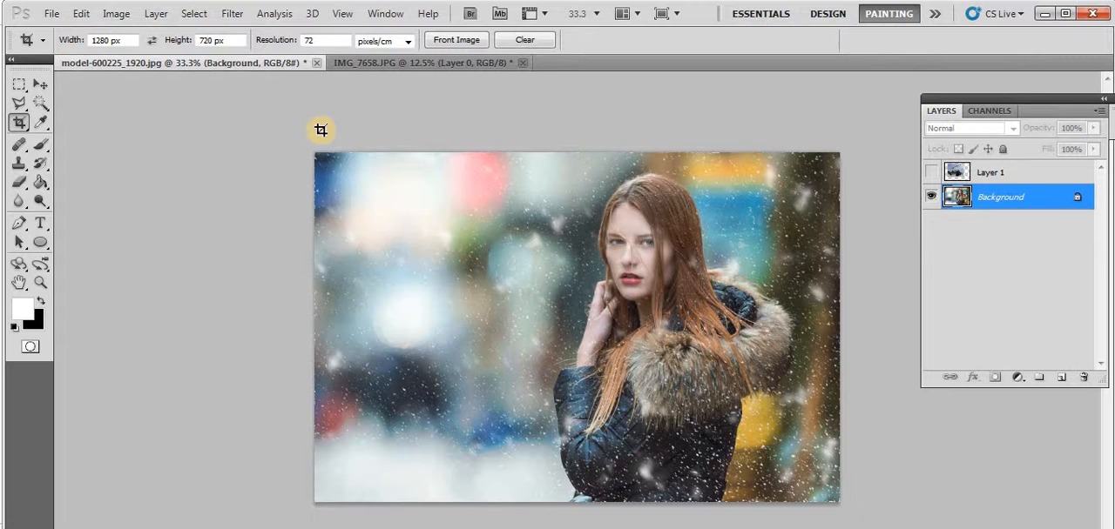
click(344, 14)
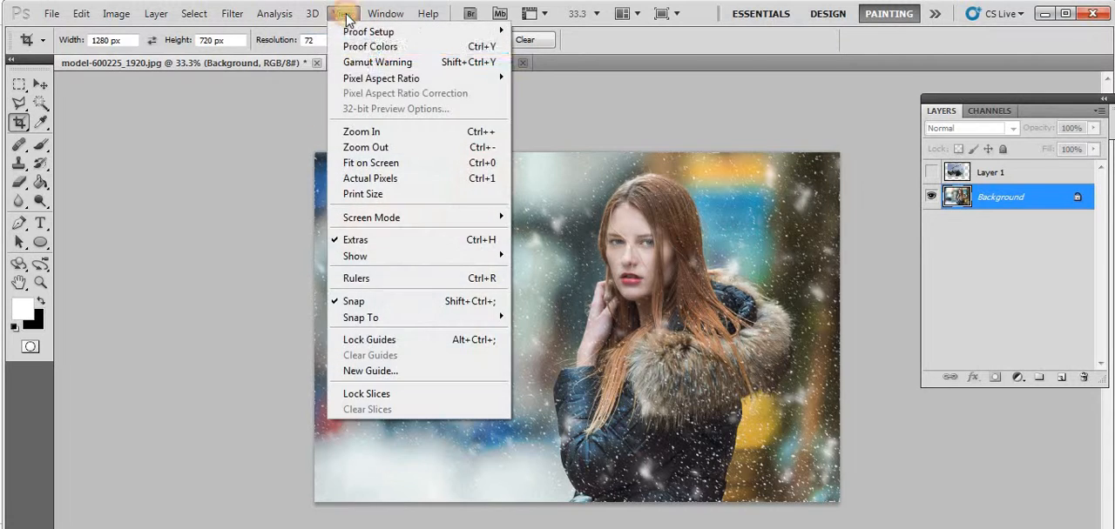
click(360, 284)
Examine the measurement units available for the ruler
right_click(261, 77)
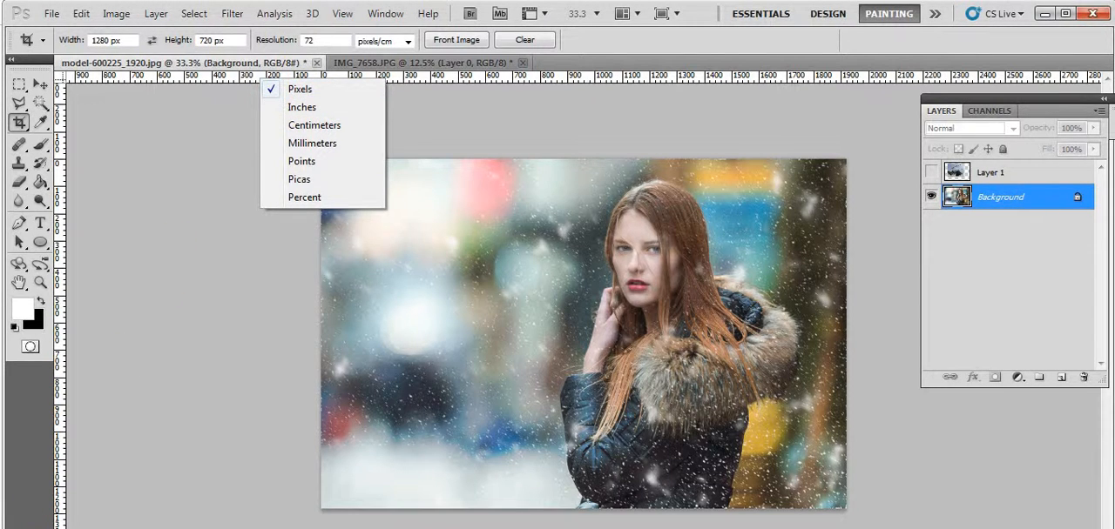
click(34, 526)
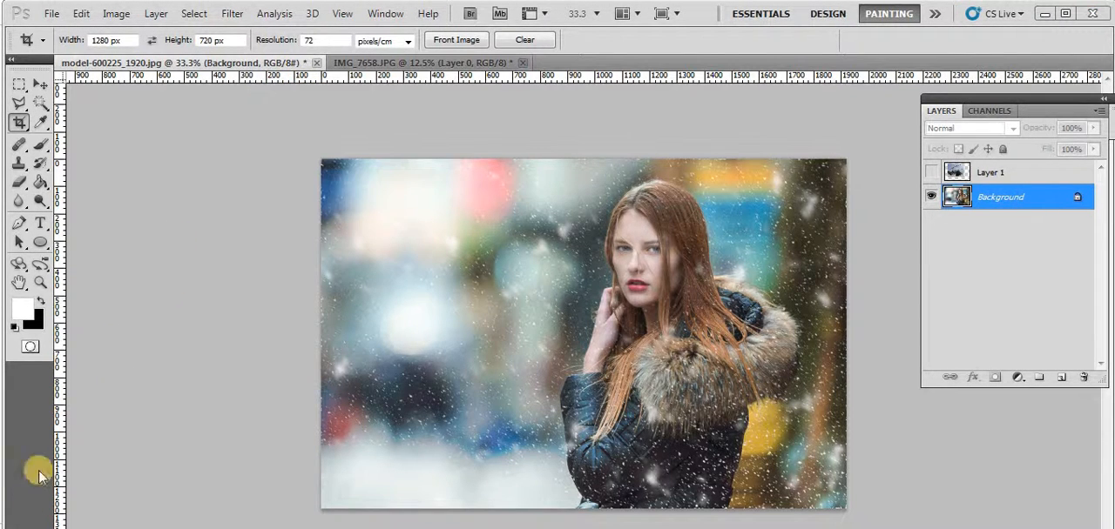
click(261, 163)
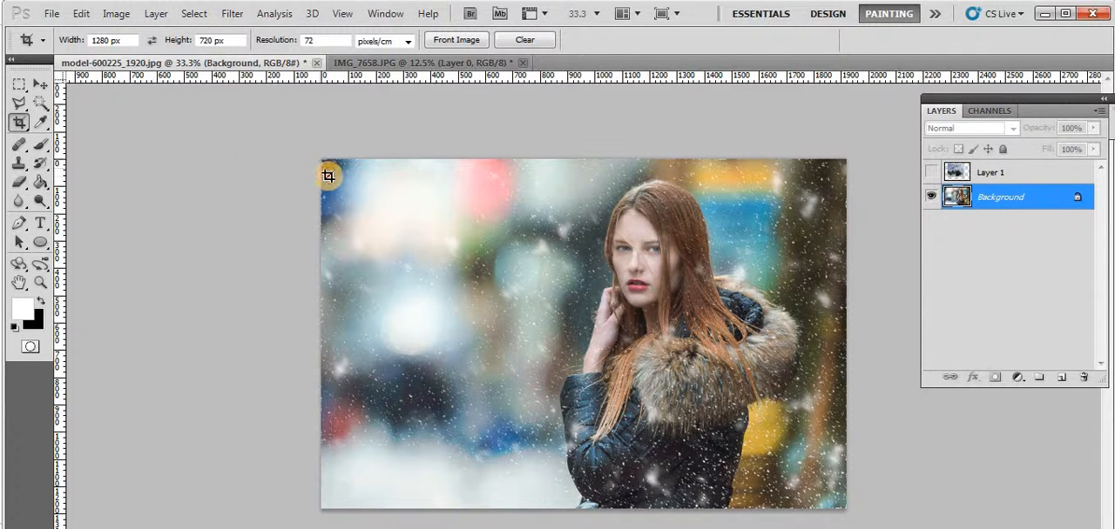
Crop the photo to 1280 by 720 px, framing the woman's head and fur hood and cutting off a strip above her
mouse_move(338, 186)
mouse_down()
mouse_move(676, 329)
mouse_move(814, 406)
mouse_move(832, 446)
mouse_move(813, 450)
mouse_move(801, 429)
mouse_move(722, 391)
mouse_move(752, 428)
mouse_move(754, 464)
mouse_up()
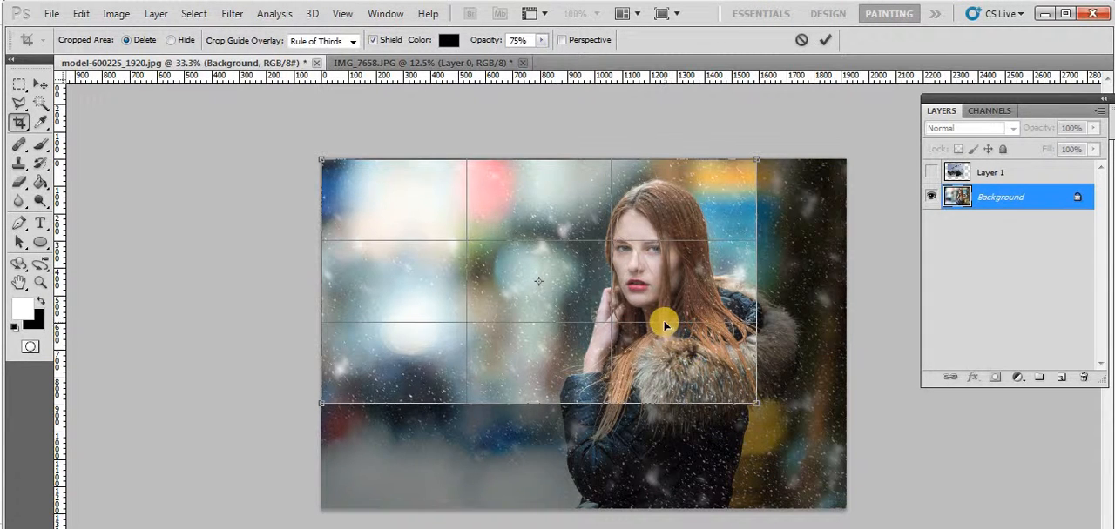
drag(598, 270, 597, 283)
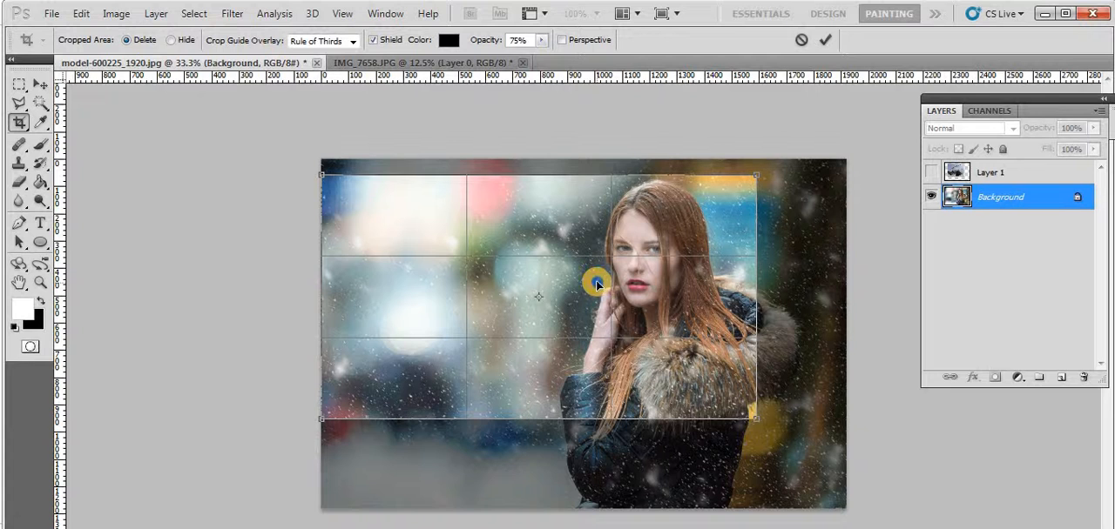
right_click(596, 283)
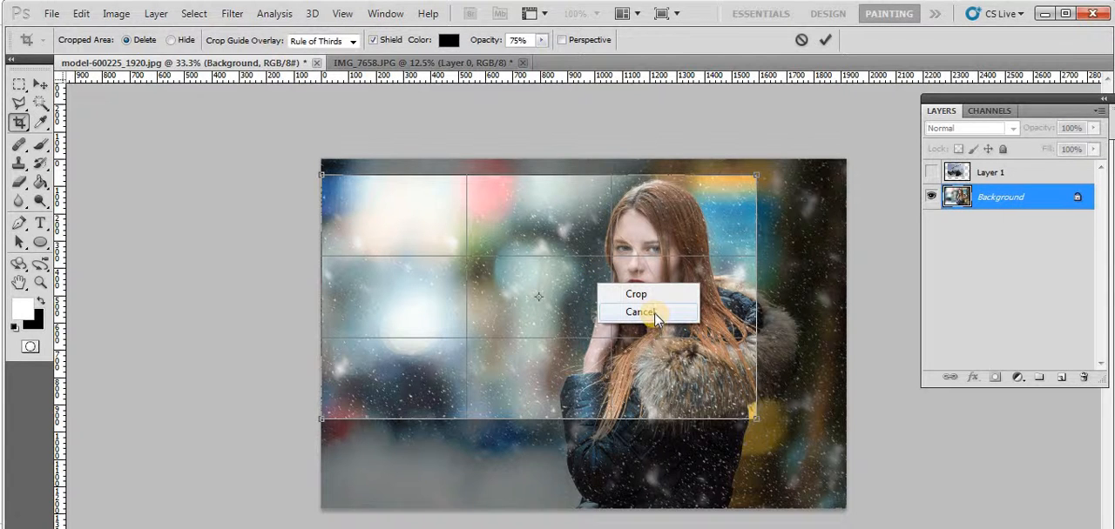
right_click(559, 263)
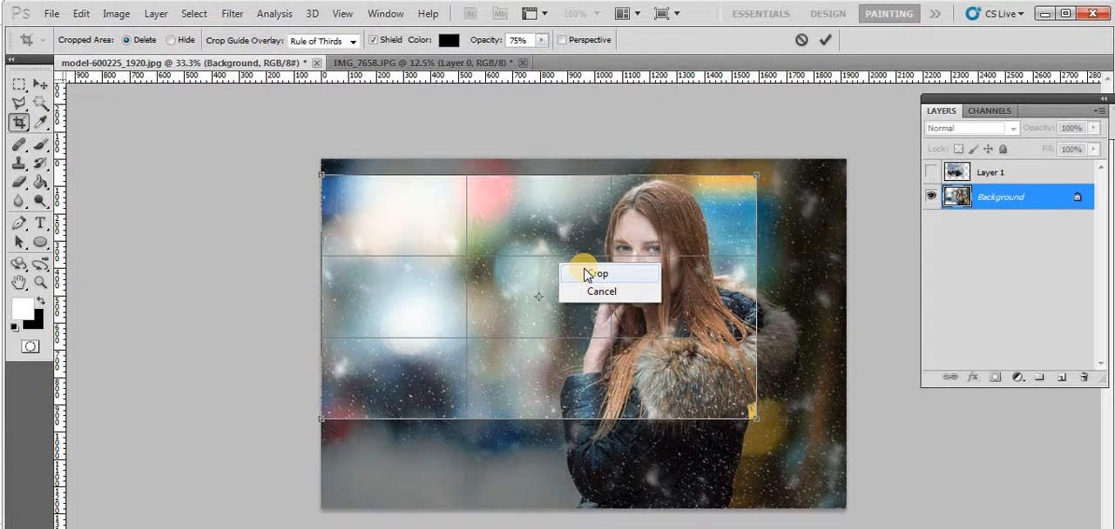
click(585, 275)
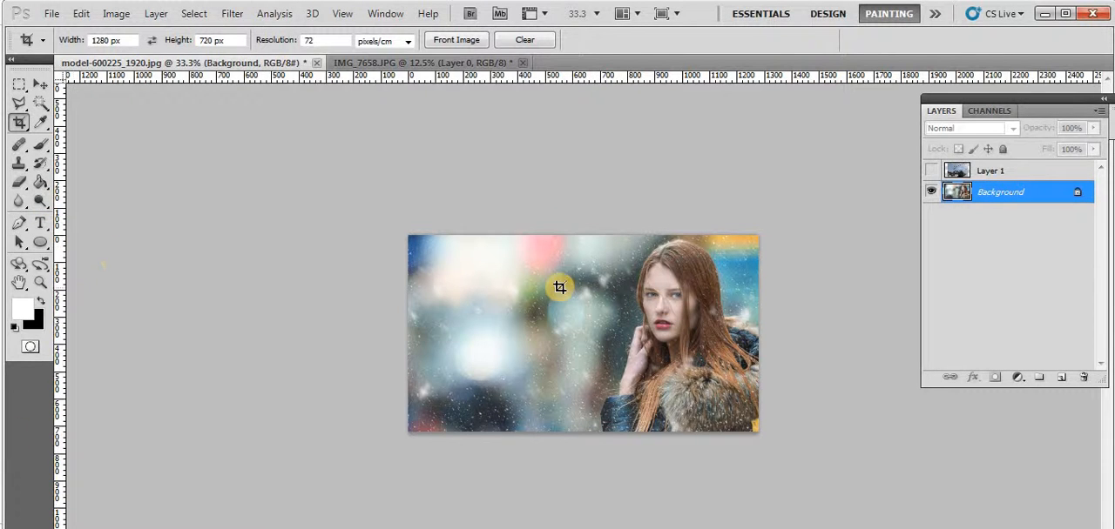
Swap the foreground and background colors and activate the Type tool
click(40, 301)
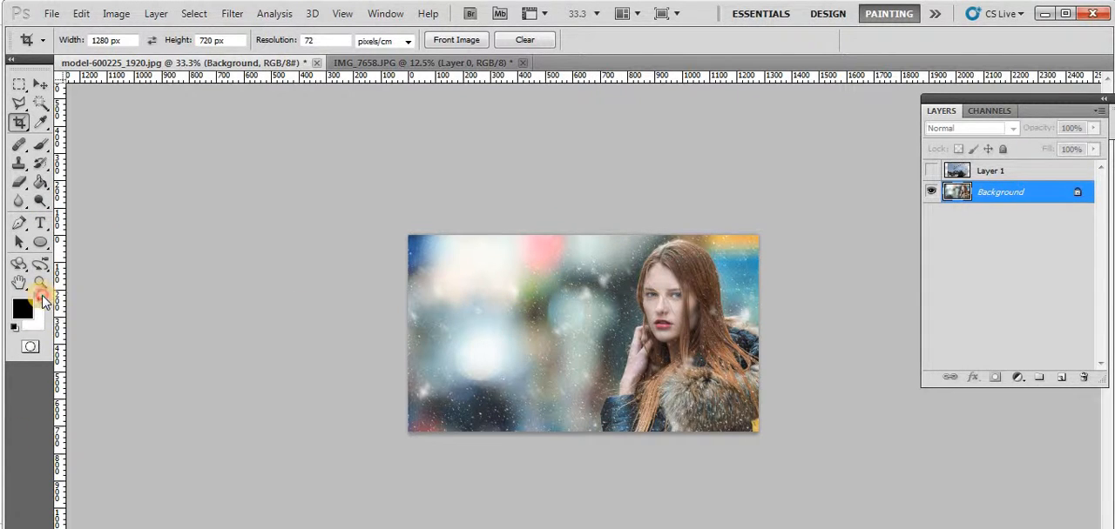
click(40, 224)
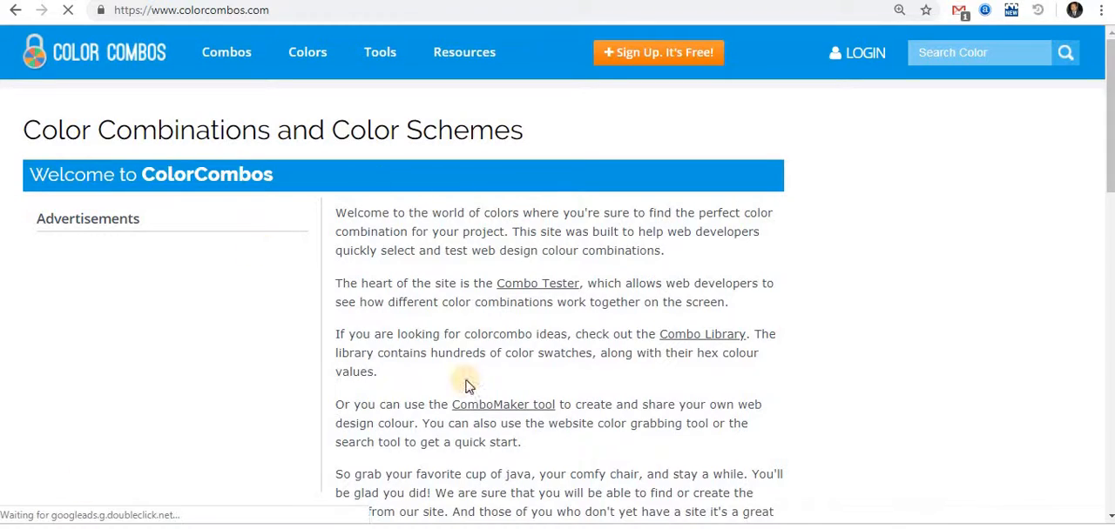
Switch to the ColorCombos website, look through its color combinations and popular color tags, and return to Photoshop
scroll(486, 333, down, 1)
scroll(484, 345, down, 8)
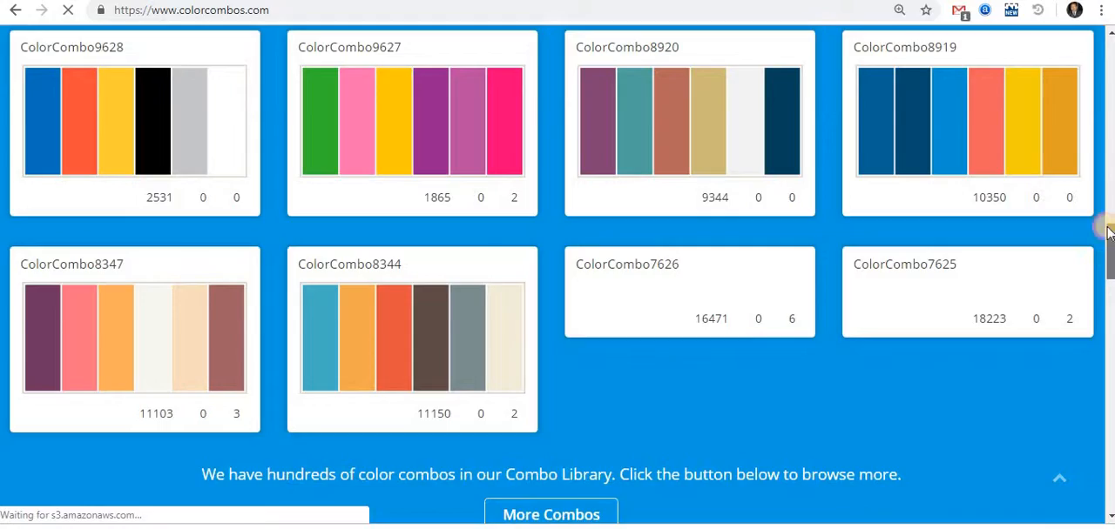
scroll(1102, 241, up, 3)
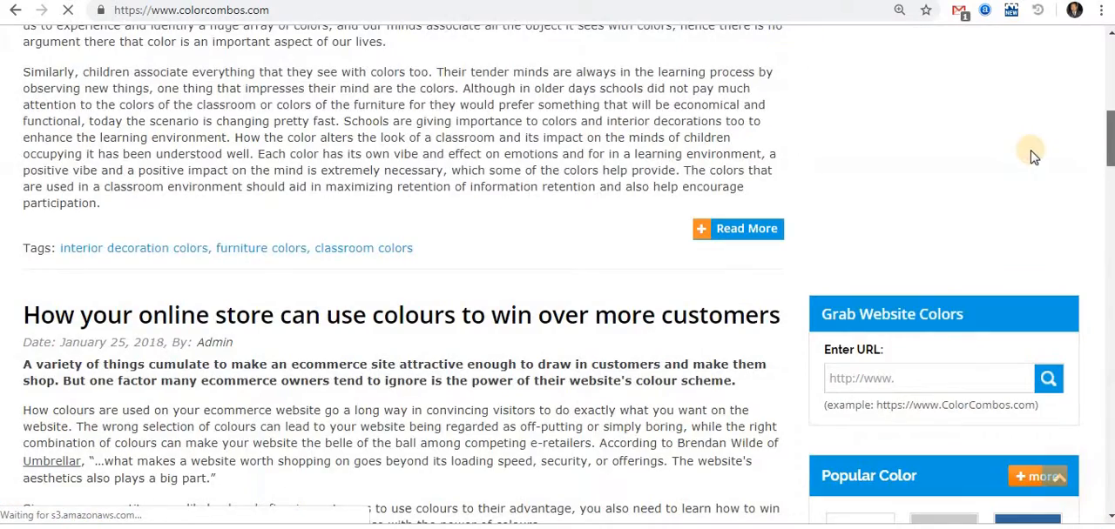
scroll(1033, 217, up, 1)
scroll(1033, 222, up, 4)
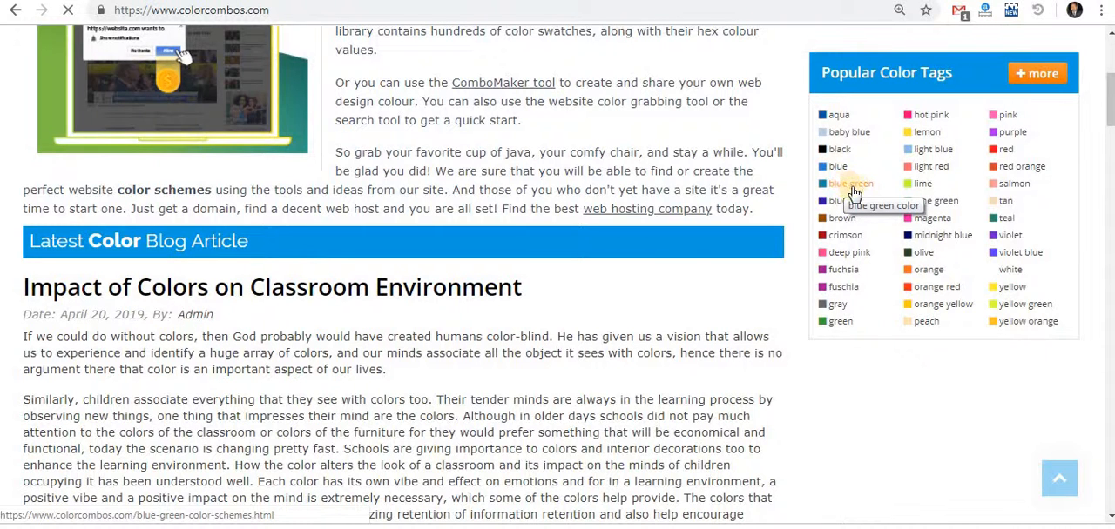
click(851, 186)
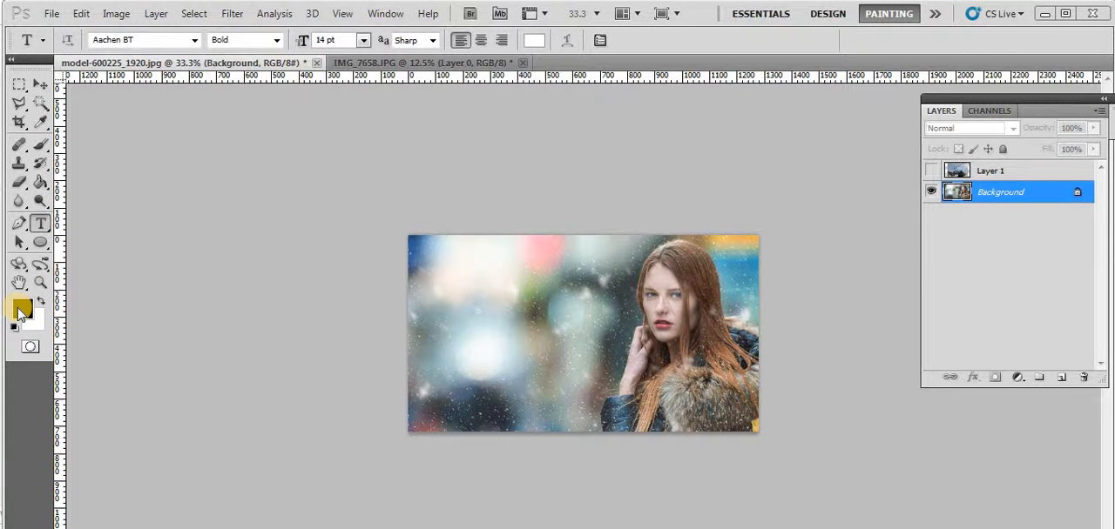
Reset the colors to their defaults and set the foreground color to the grey 6d6969
click(19, 309)
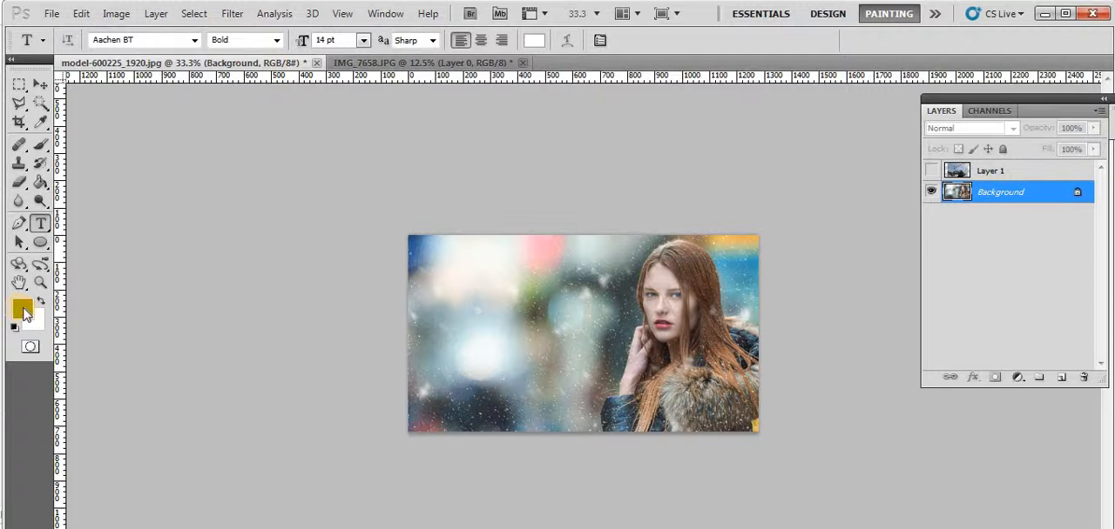
key(d)
click(23, 307)
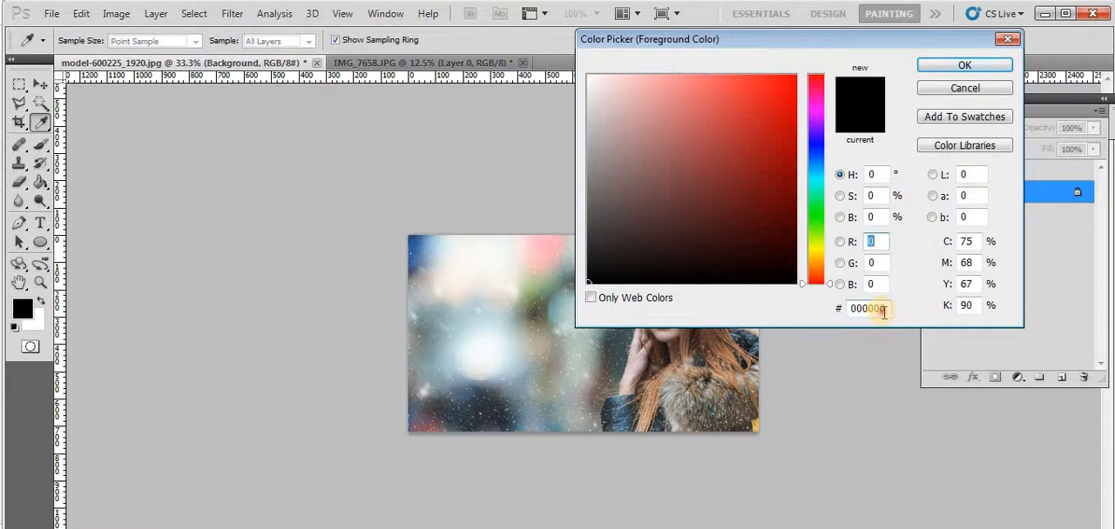
drag(883, 312, 836, 309)
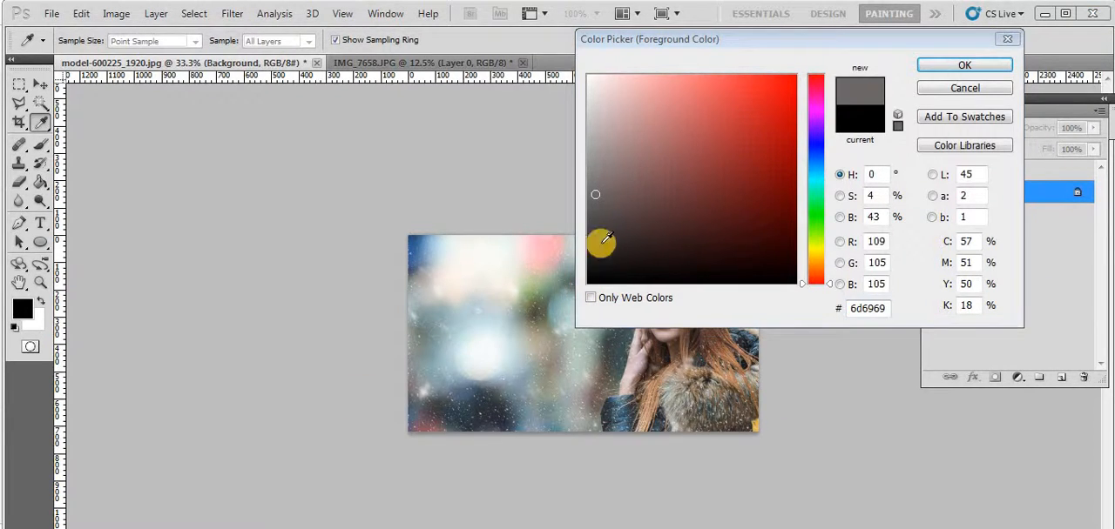
click(592, 192)
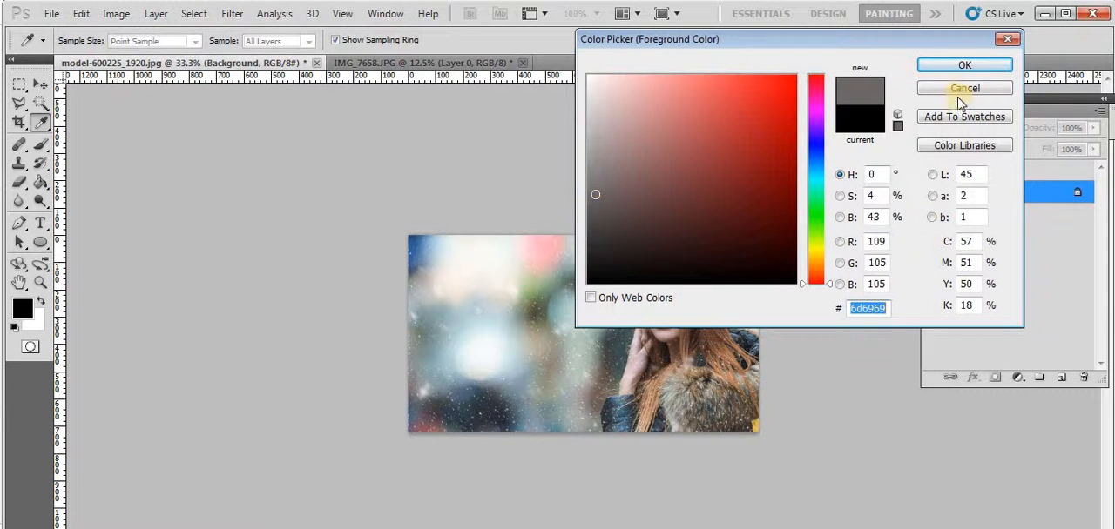
click(957, 68)
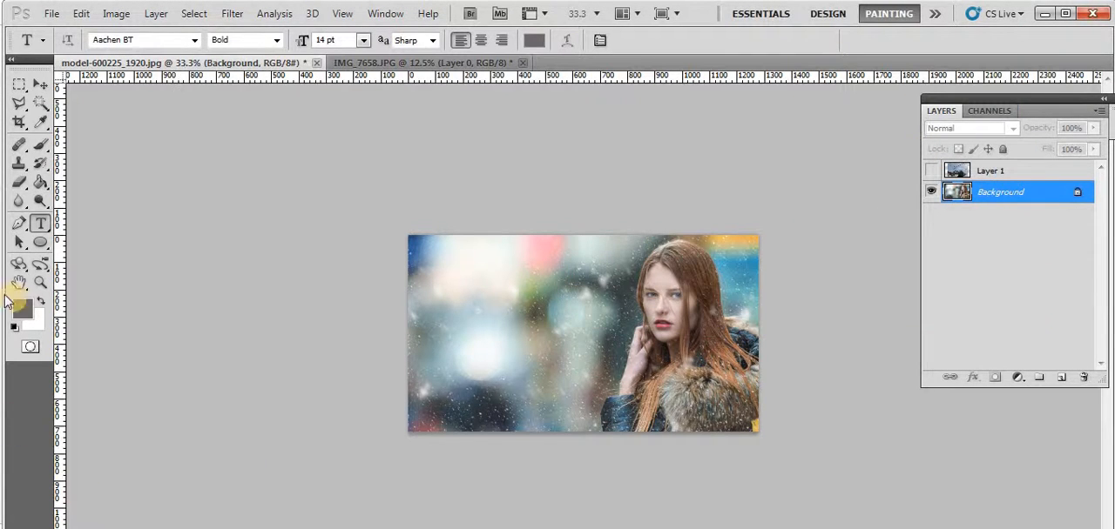
Pick a darker grey for the foreground color in the Color Picker
click(22, 306)
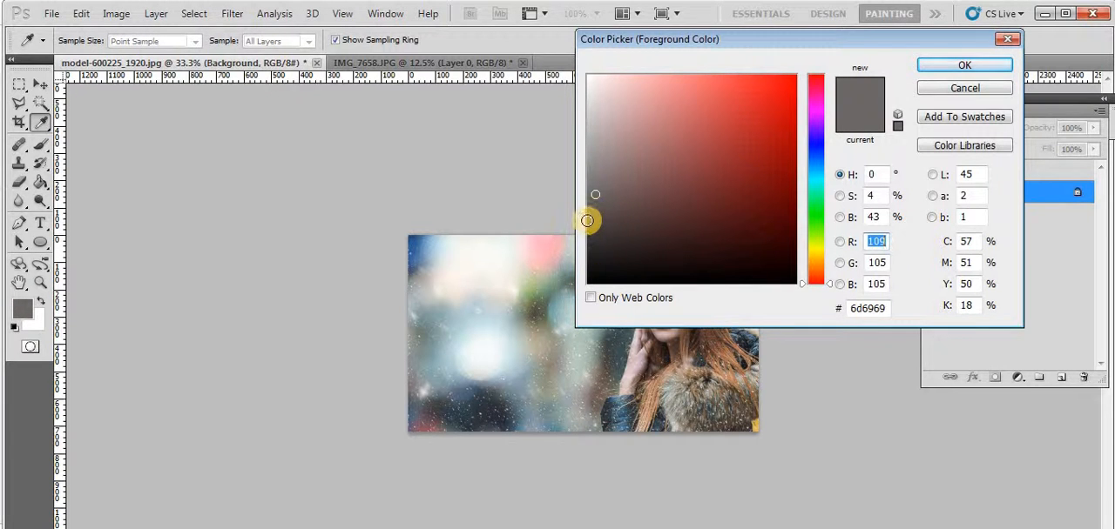
click(589, 221)
click(926, 66)
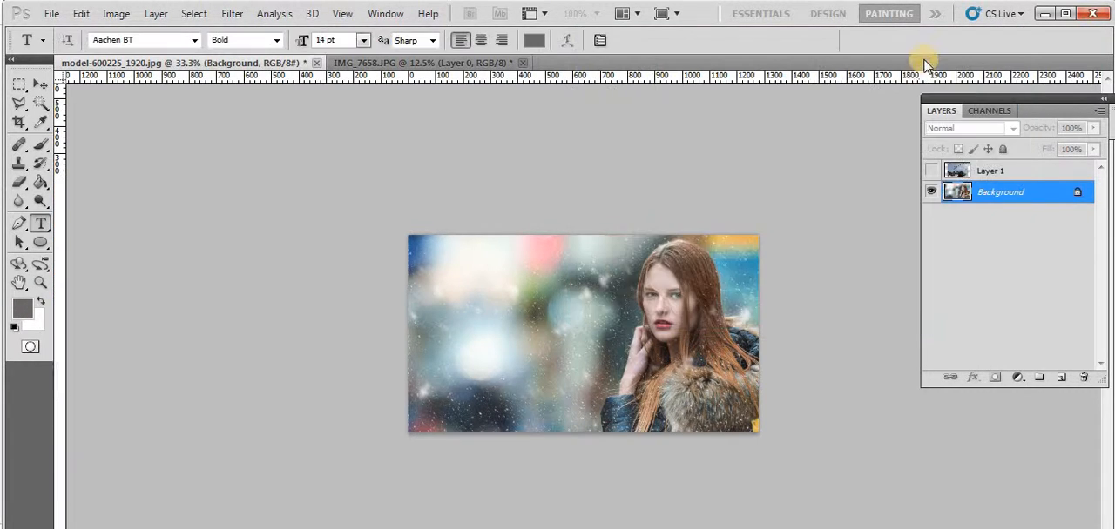
Set the foreground color to the bright blue 3042f3
click(23, 310)
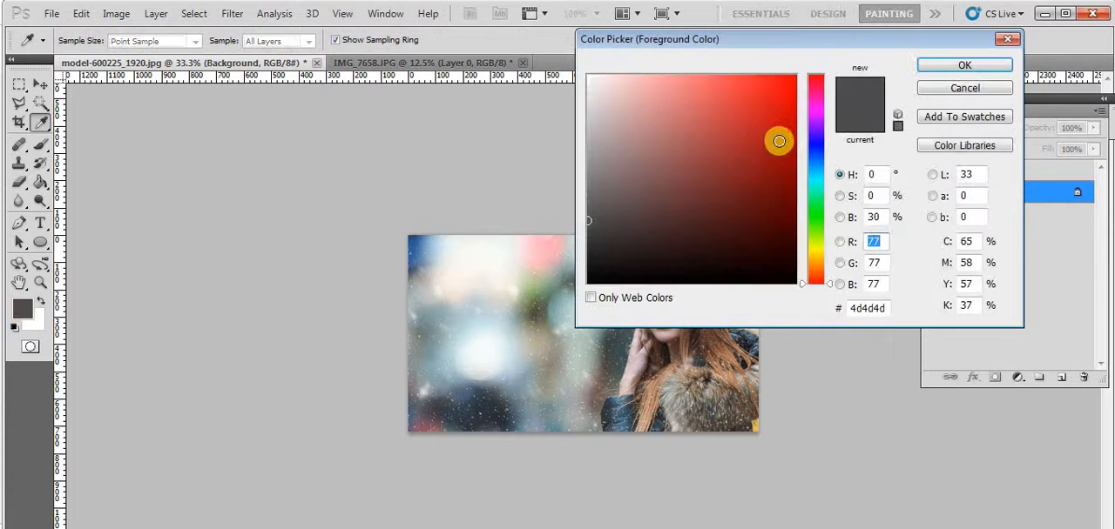
click(816, 148)
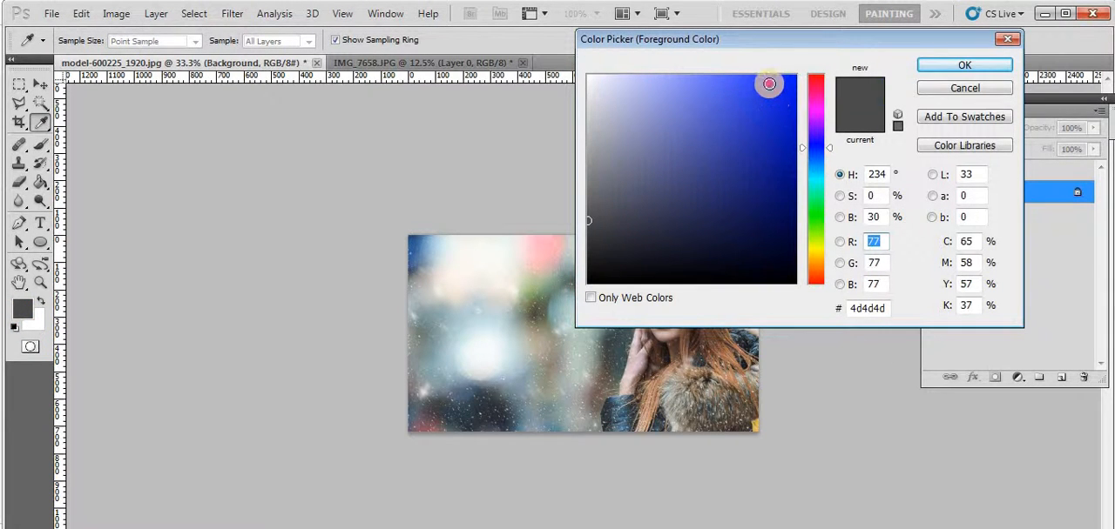
mouse_move(766, 82)
mouse_down()
mouse_move(749, 75)
mouse_move(755, 85)
mouse_up()
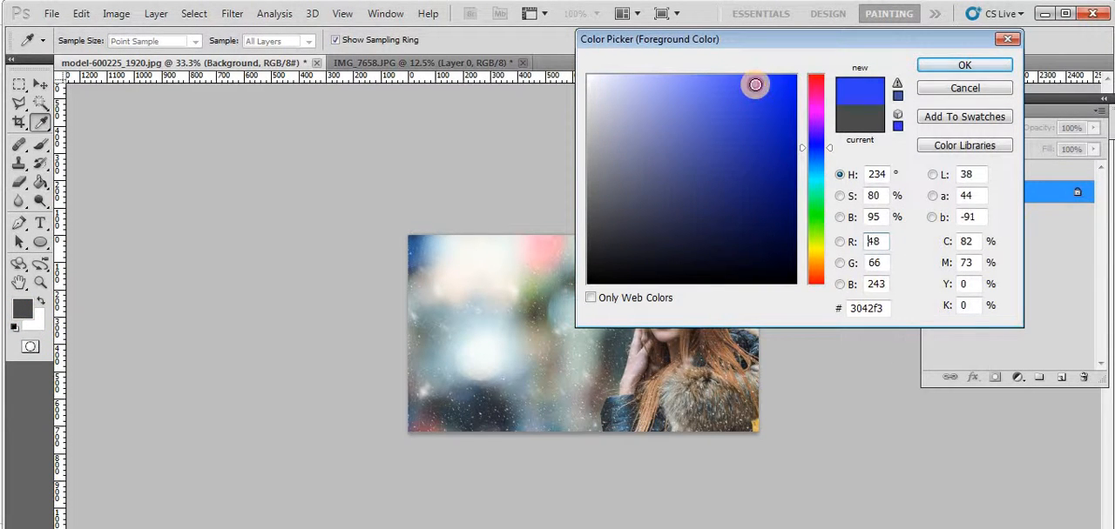
click(925, 72)
Add the horizontal text "Youtube thumbnail" over the blurred upper-left area of the photo with the Type tool
key(t)
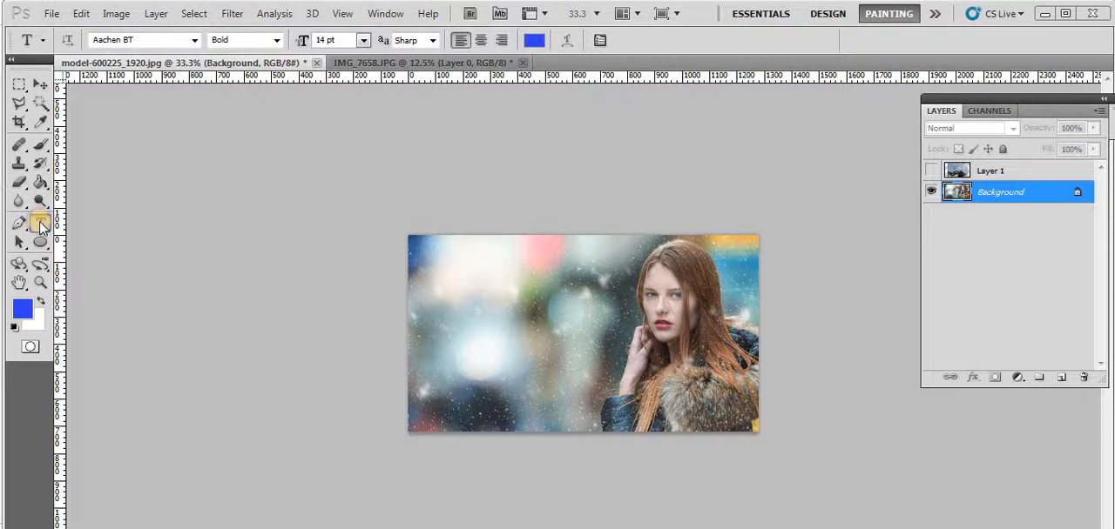
click(42, 226)
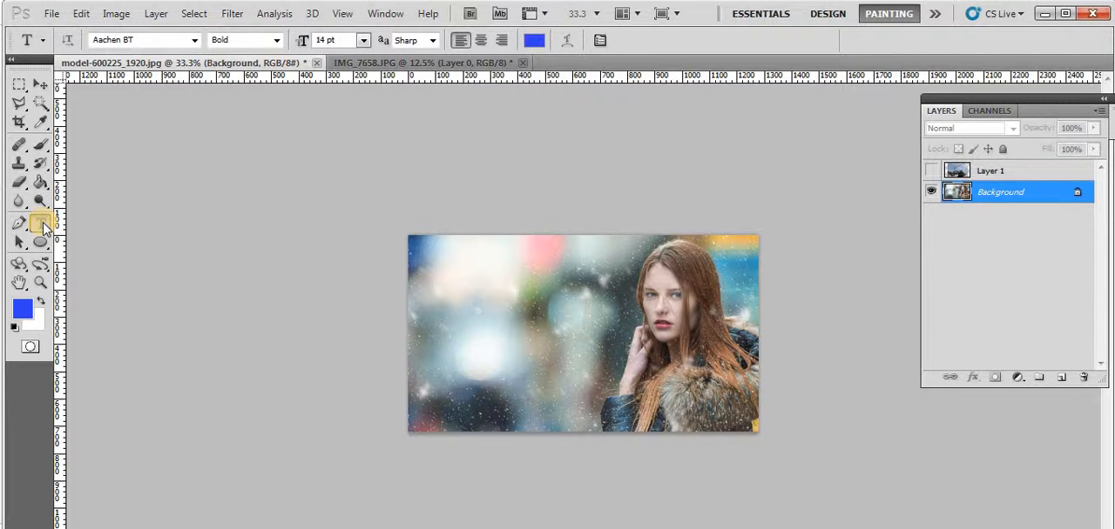
click(42, 224)
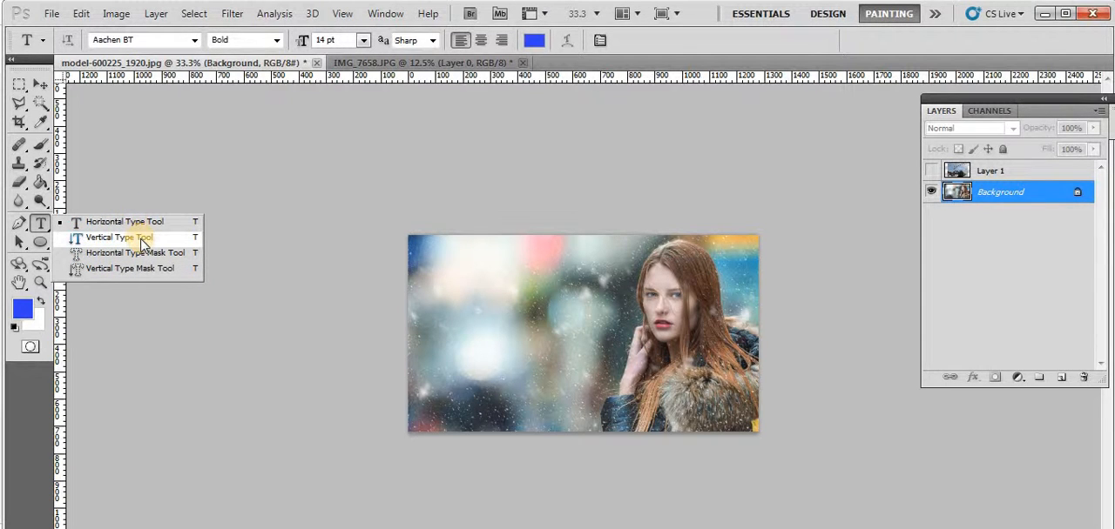
click(444, 281)
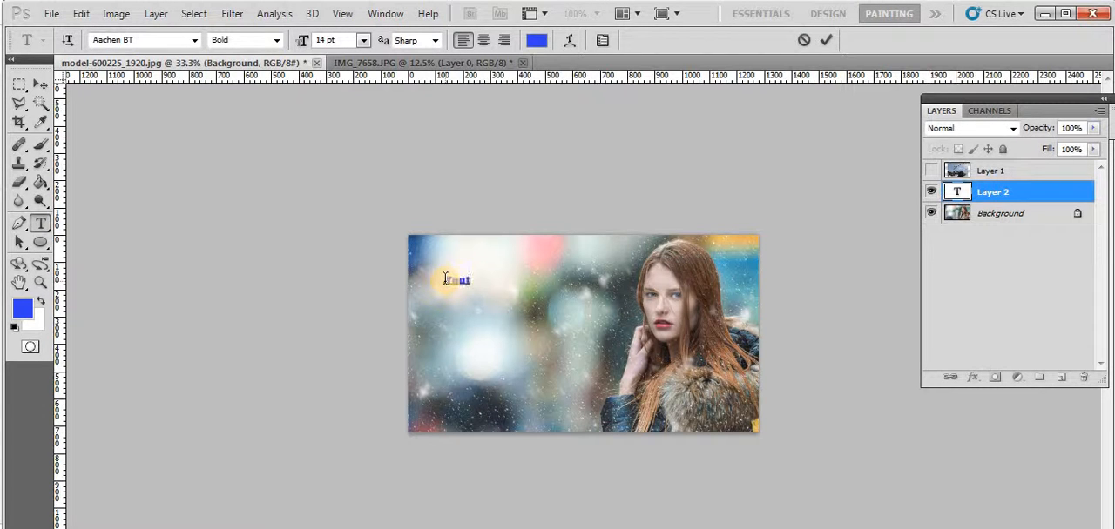
text(Youtube)
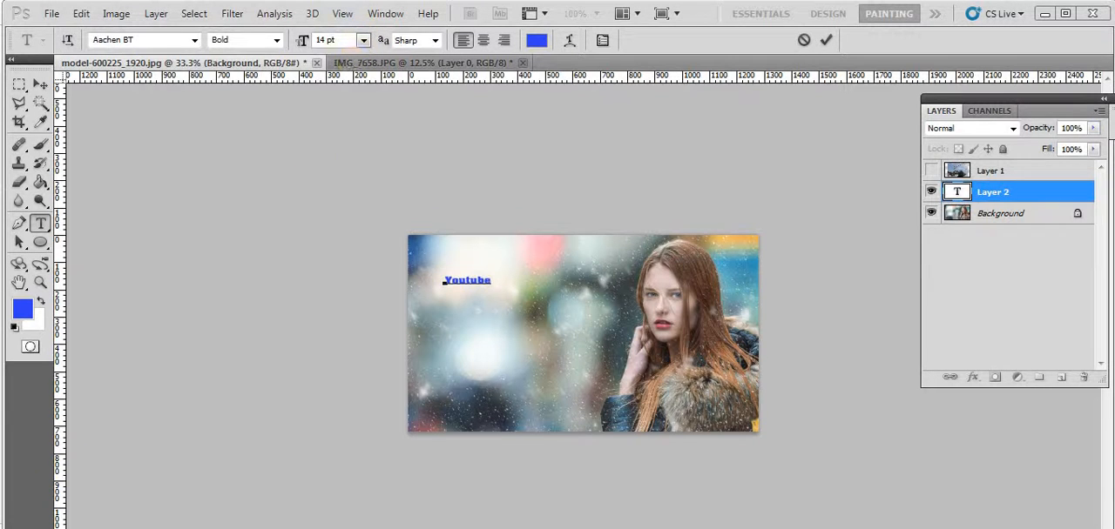
text(thumbnail)
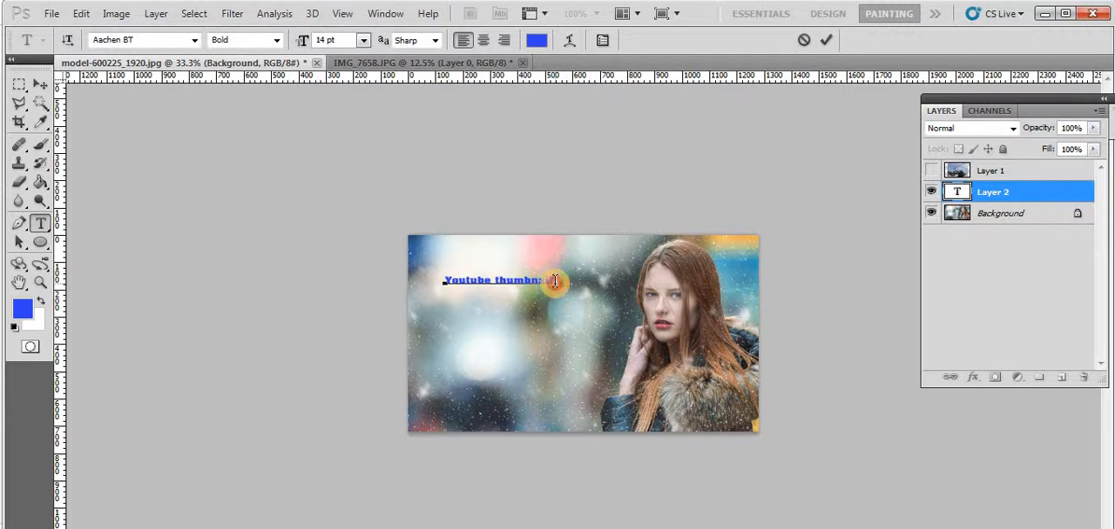
Enlarge the whole "Youtube thumbnail" title to 48 pt, trying 24 pt and 30 pt on the way
drag(554, 281, 442, 281)
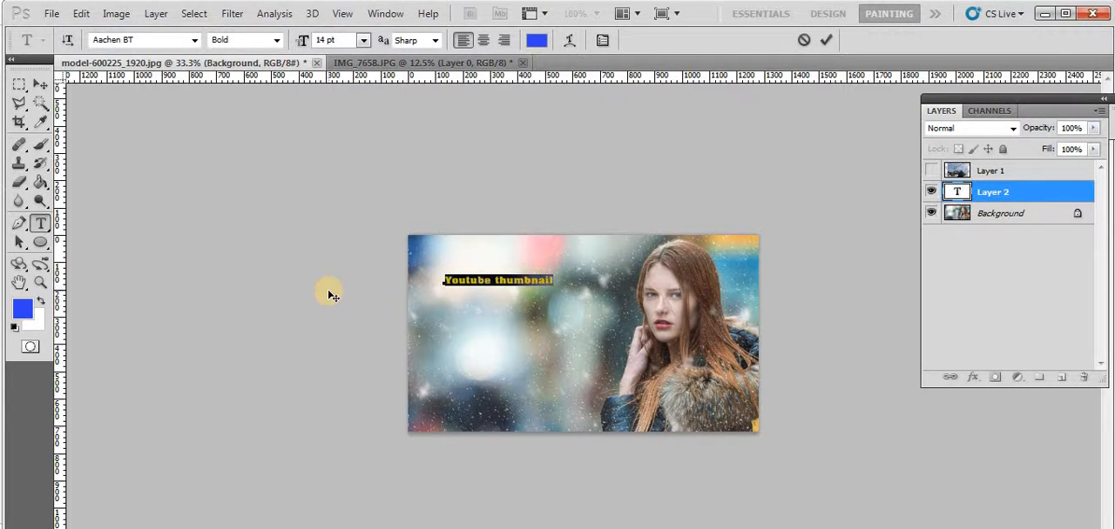
click(363, 40)
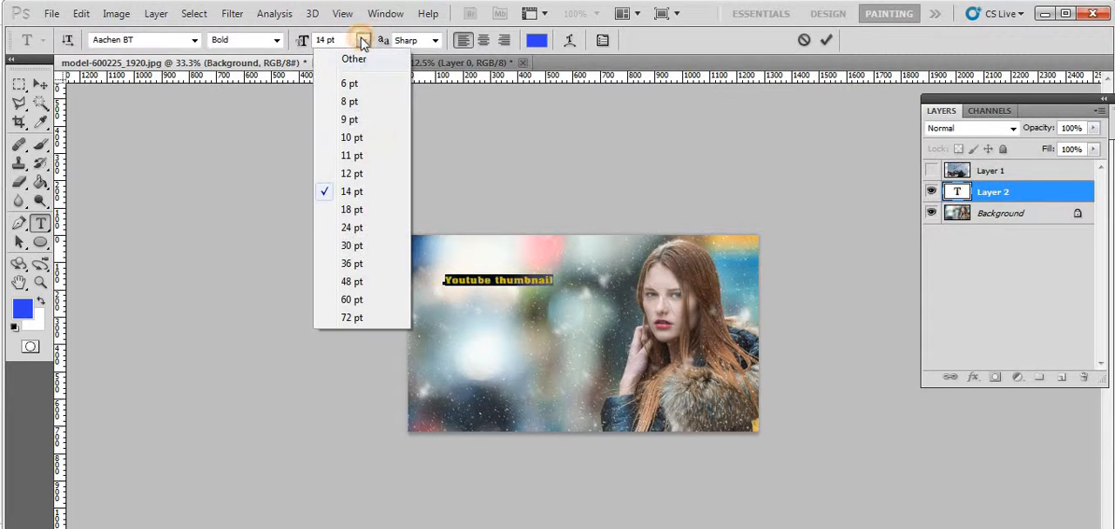
click(357, 227)
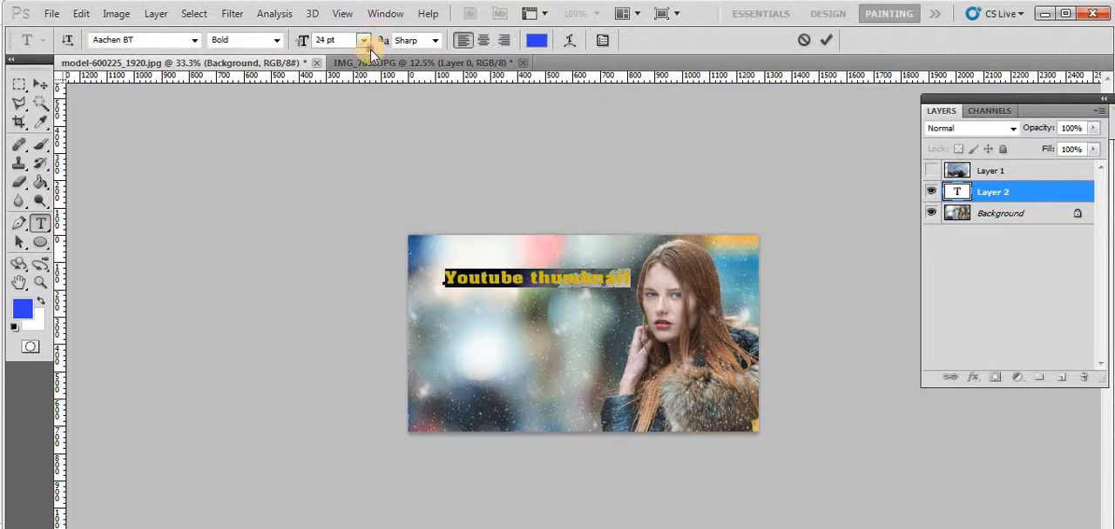
click(363, 40)
click(372, 246)
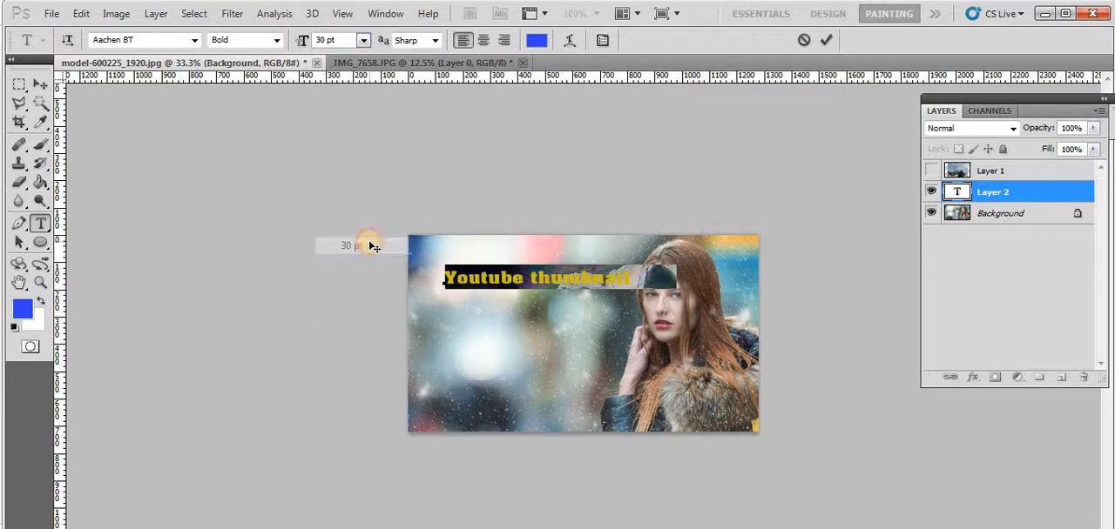
click(363, 41)
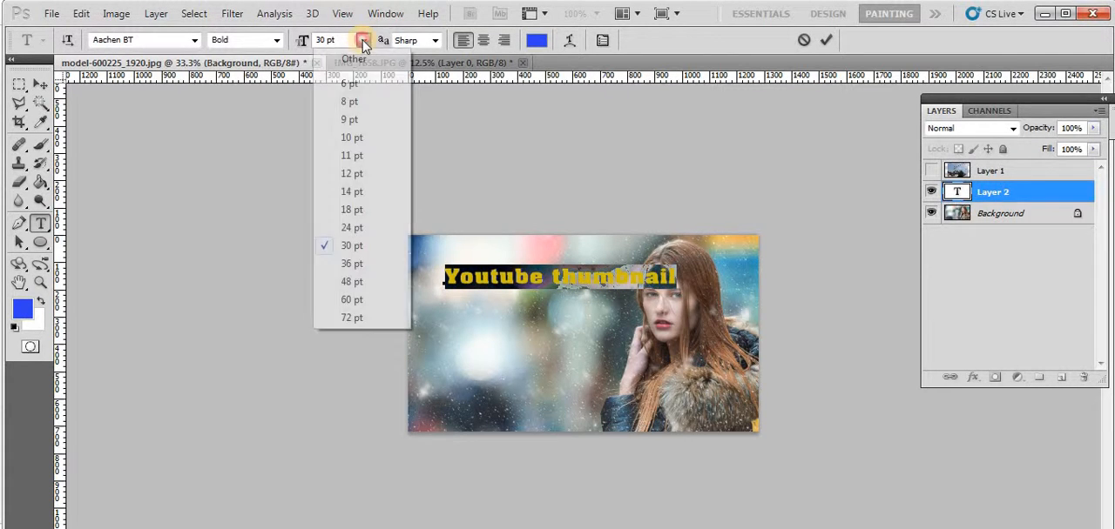
click(365, 288)
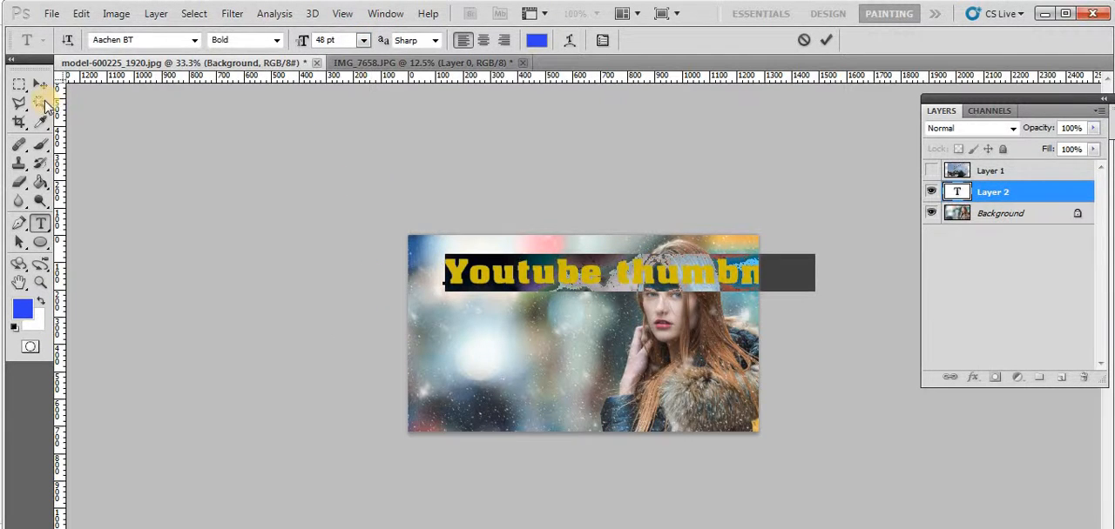
Break the title into two lines, with "thumbnail" starting flush beneath "Youtube"
click(600, 277)
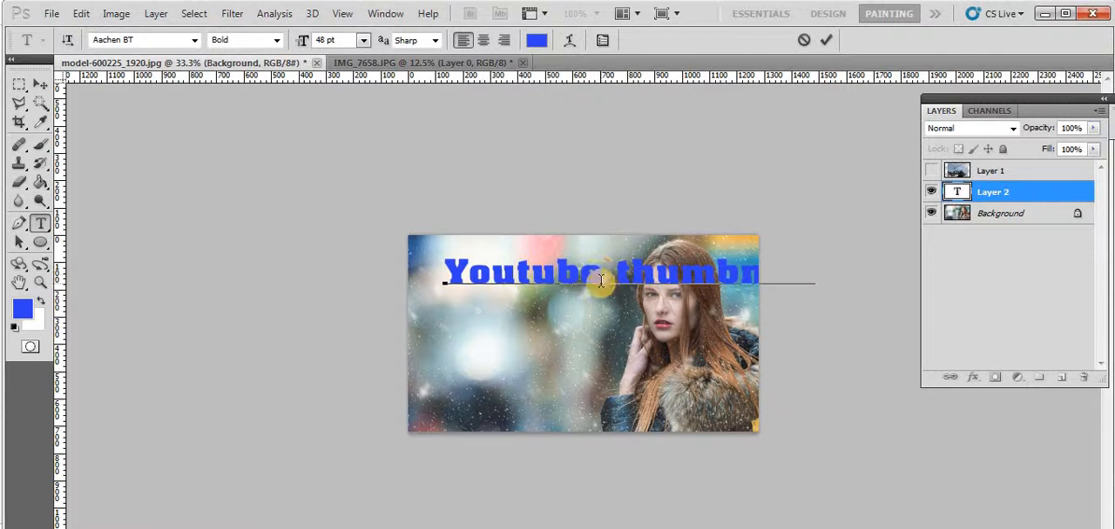
key(Return)
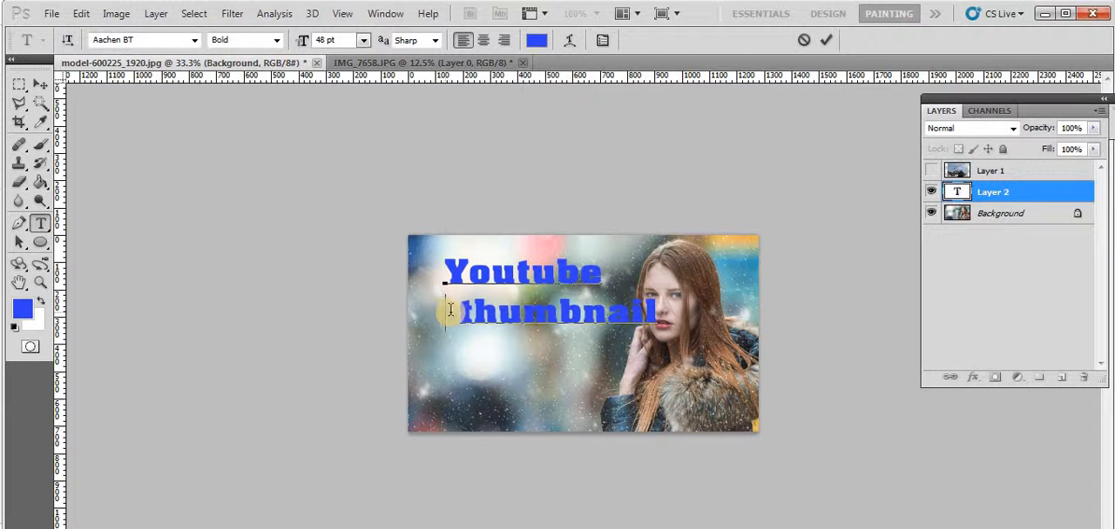
key(Delete)
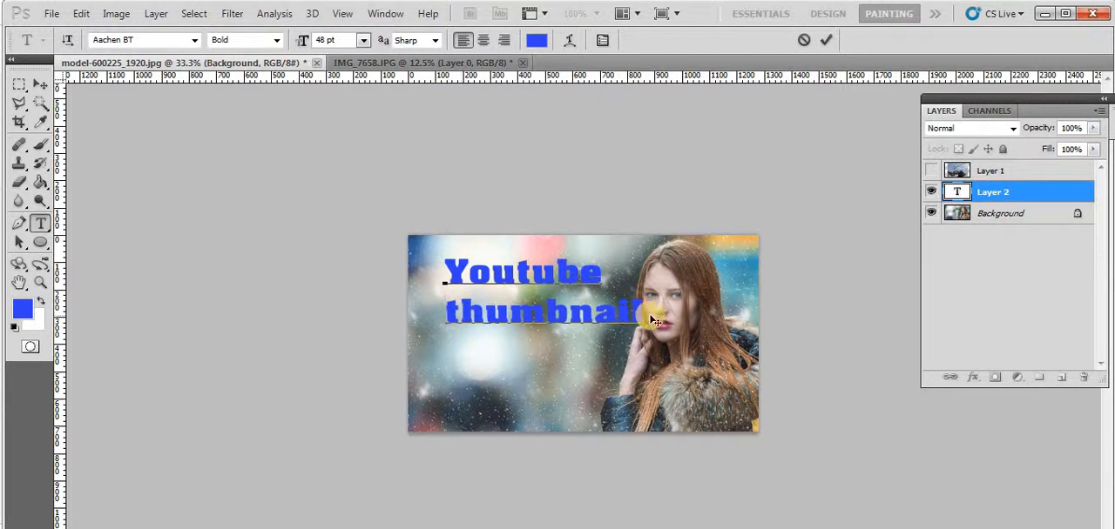
Reduce the word "thumbnail" on the second line to 30 pt
drag(639, 308, 416, 296)
click(363, 41)
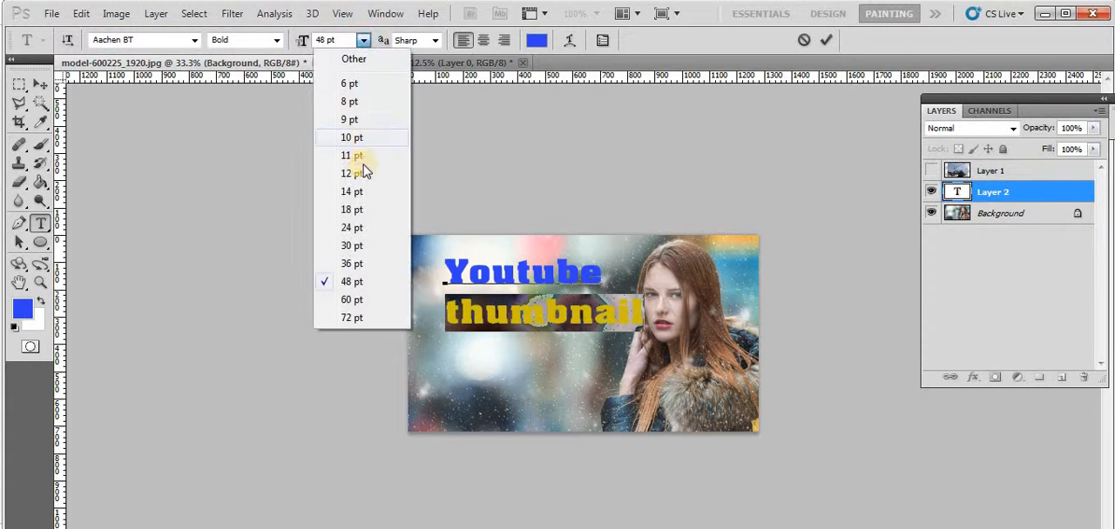
click(357, 245)
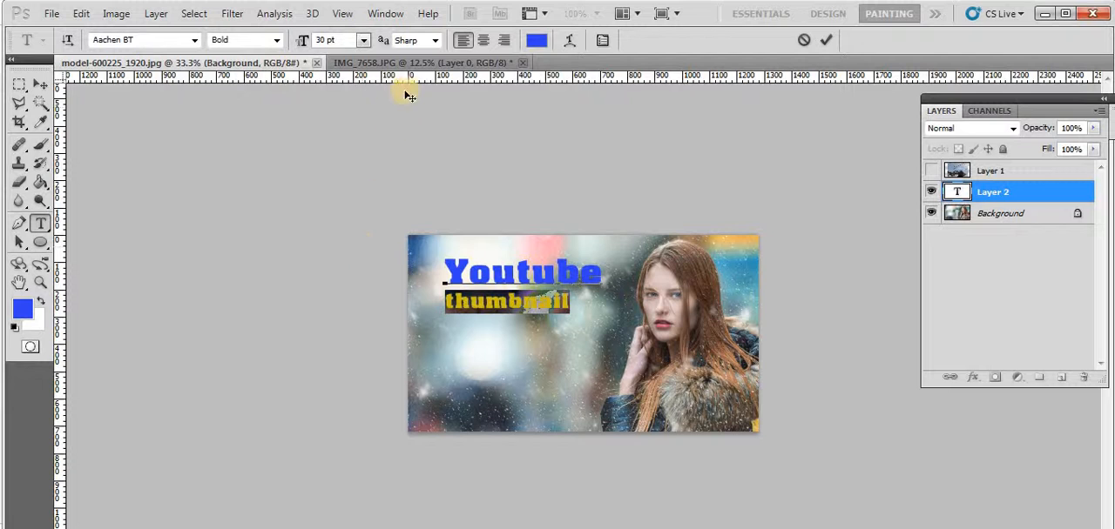
click(526, 301)
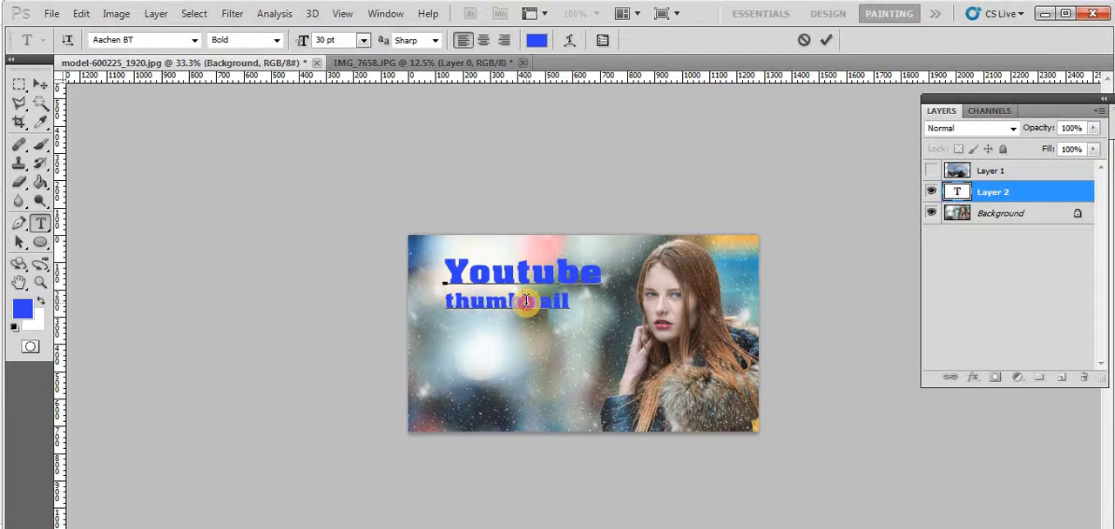
Dismiss the Warp Text options unchanged, show the detailed character settings and set the horizontal scale to 120%
click(568, 41)
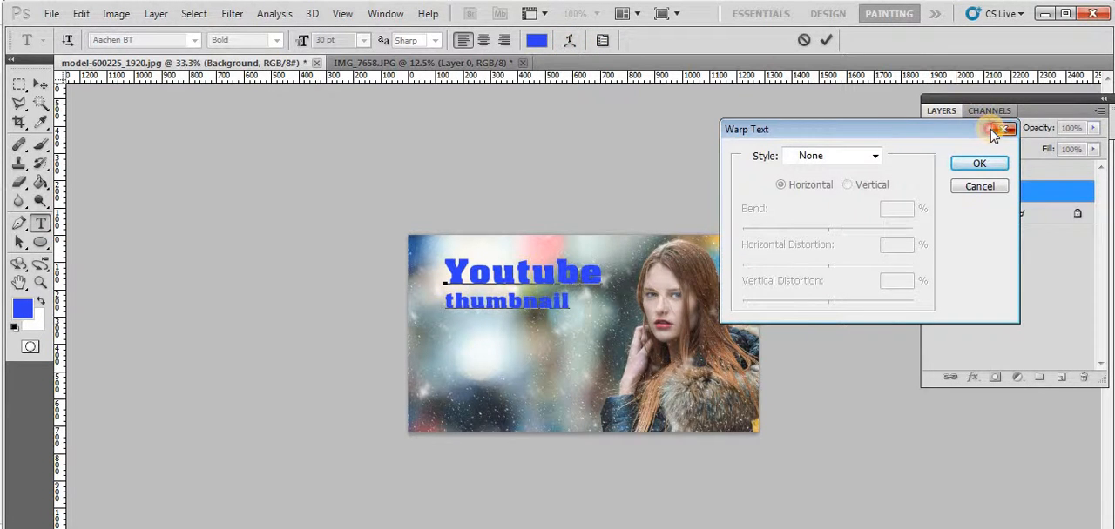
click(1003, 129)
click(601, 40)
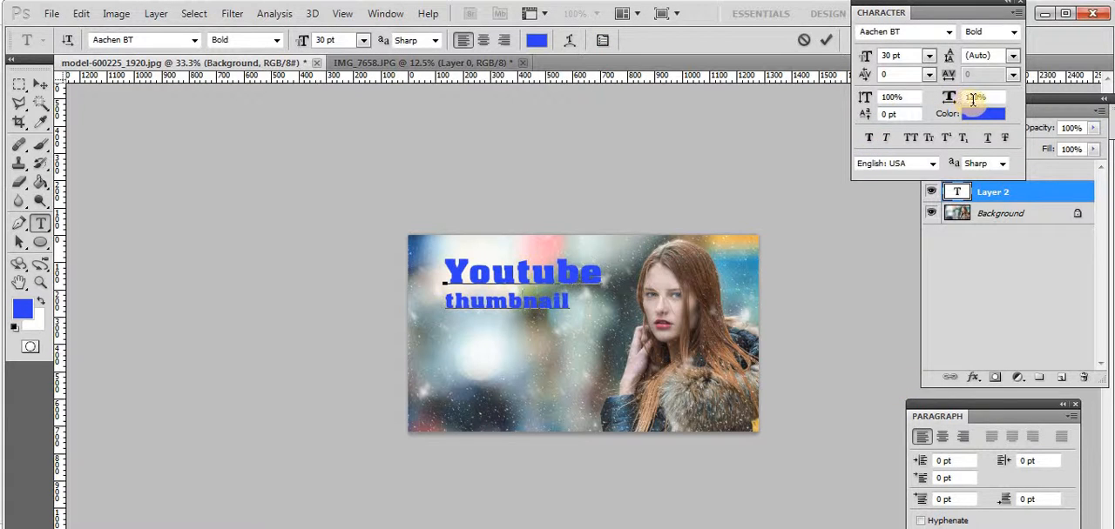
text(120)
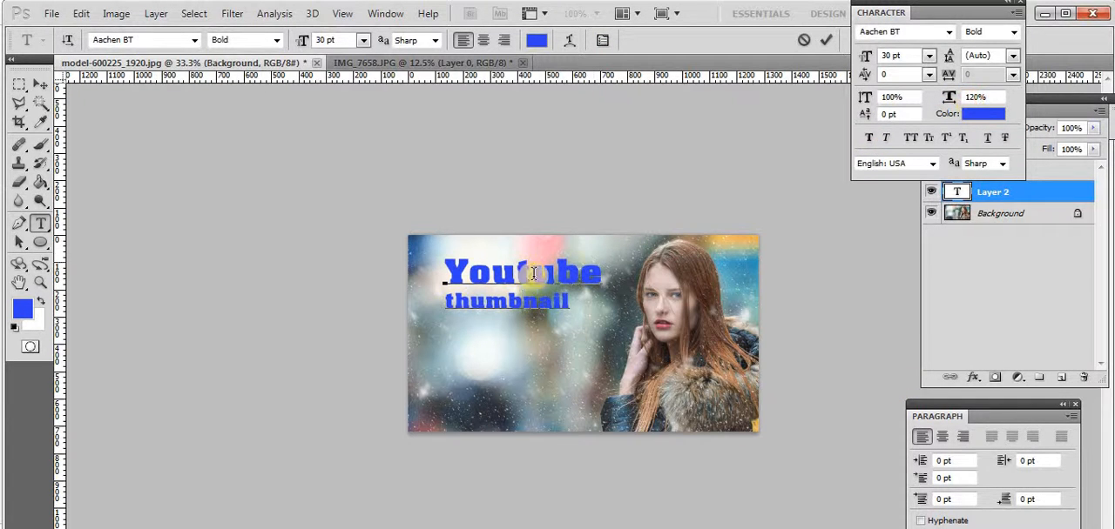
Stretch the word "thumbnail" to the width of "Youtube" by setting its horizontal scale to 150%
click(449, 301)
drag(449, 302, 622, 299)
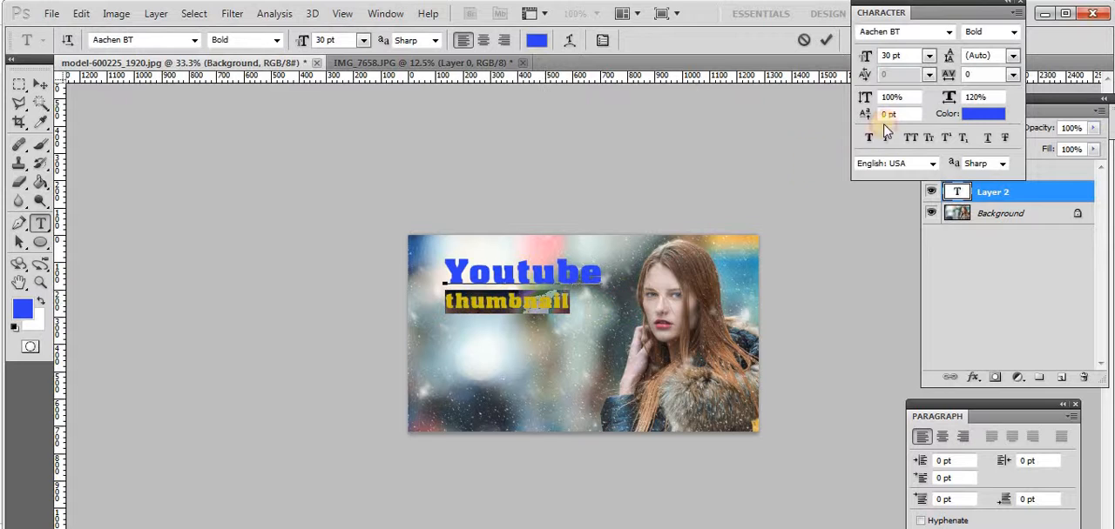
click(968, 96)
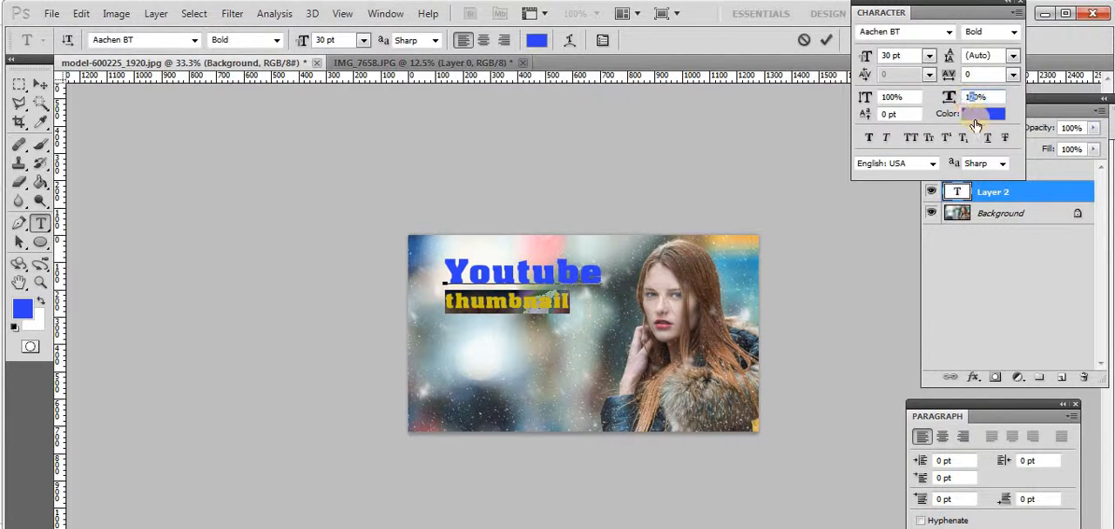
text(140)
key(Return)
text(150)
key(Return)
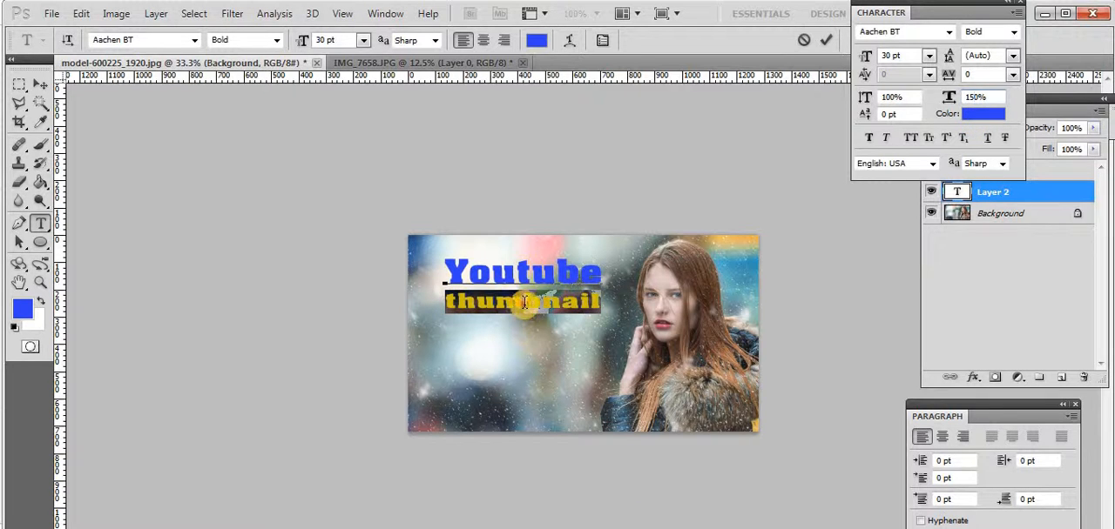
click(524, 302)
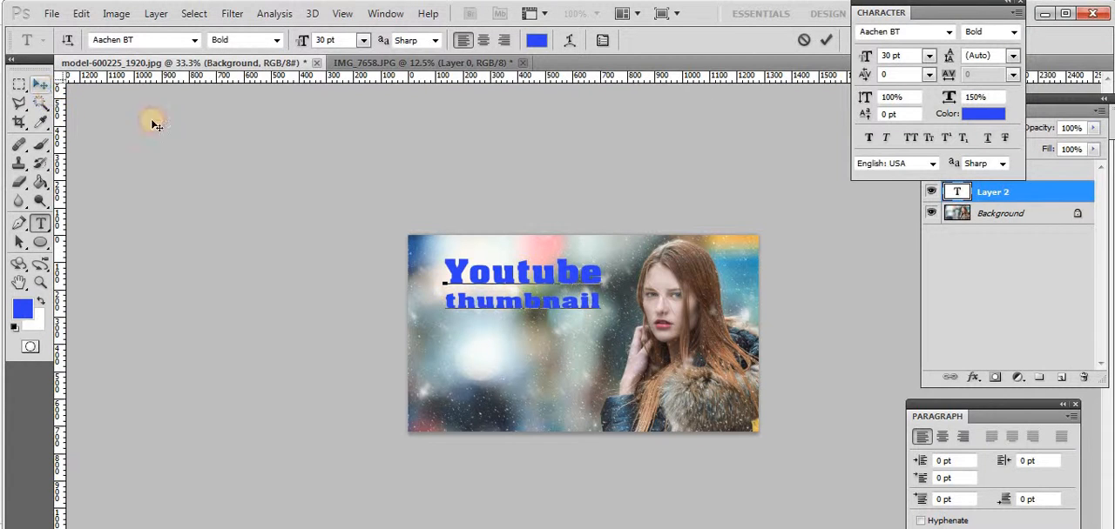
Move the two-line title slightly lower in the photo and swap the foreground and background colors
click(40, 85)
drag(564, 270, 561, 290)
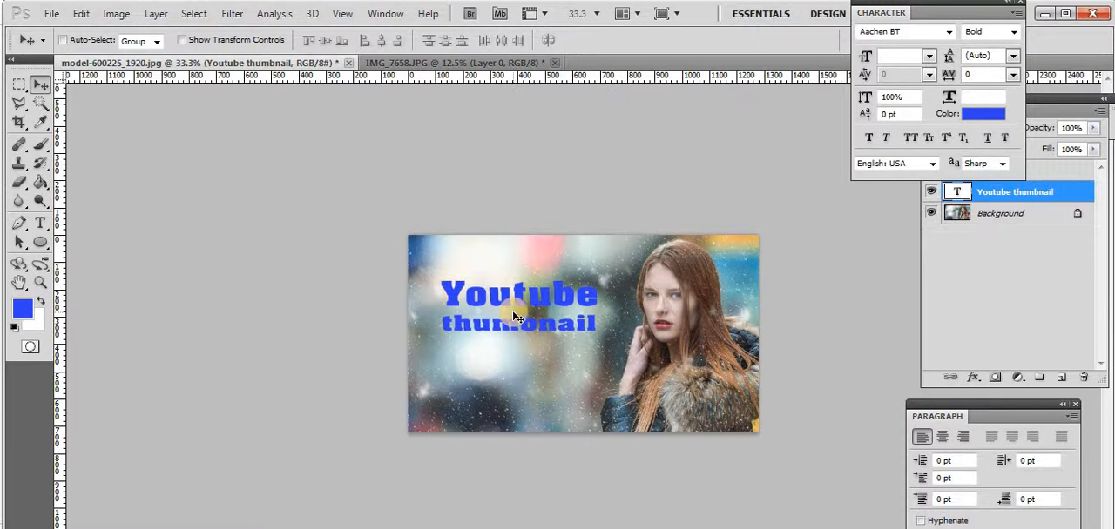
click(39, 299)
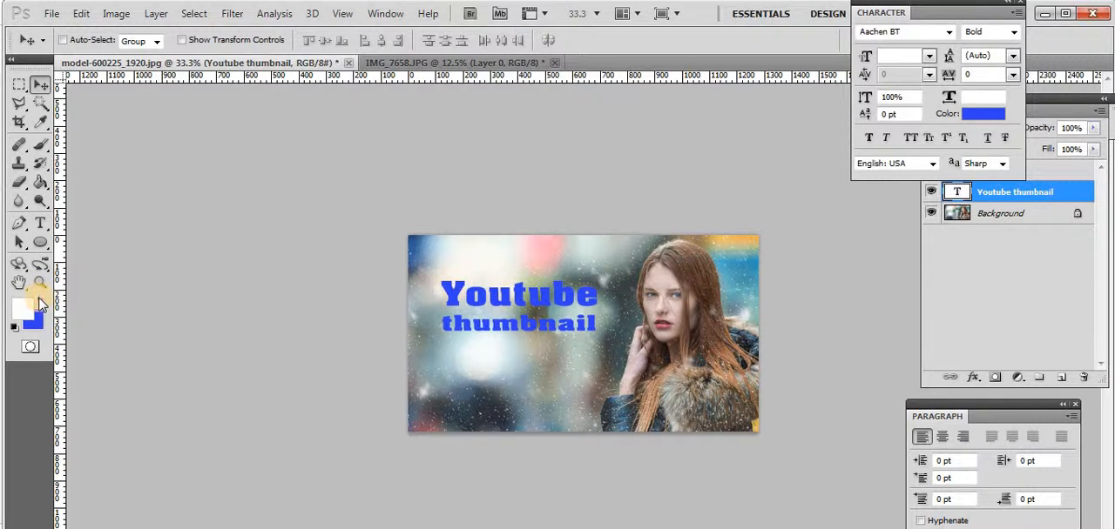
Add the two-line text "making in photoship" below the title and set its horizontal scale to 100%
click(40, 222)
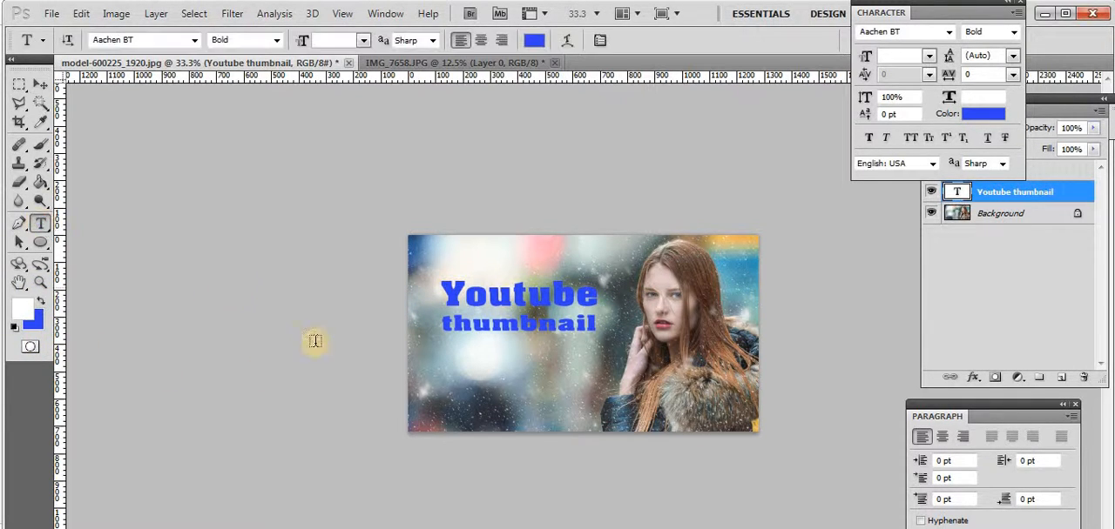
click(454, 370)
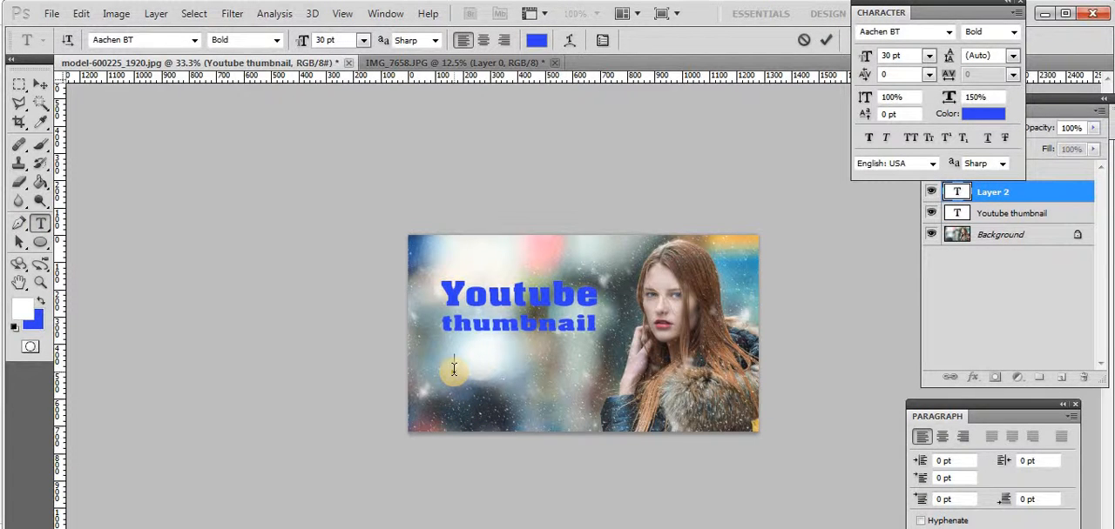
text(making in)
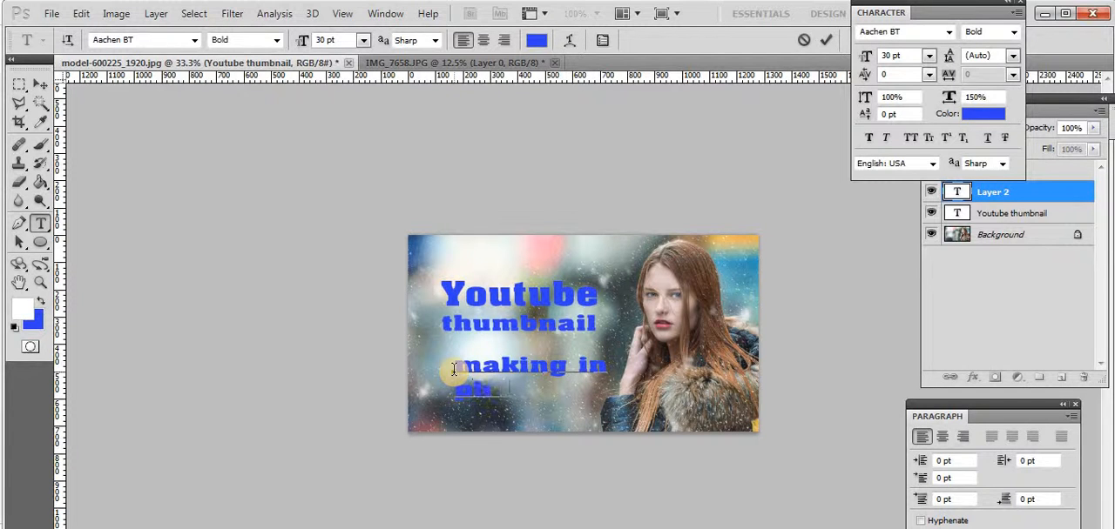
text(ship)
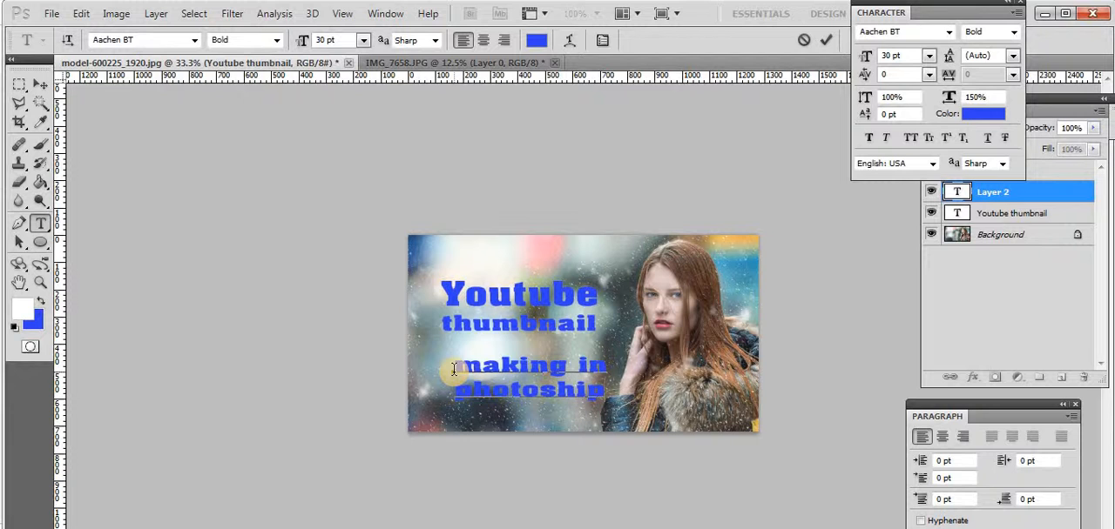
key(ctrl+a)
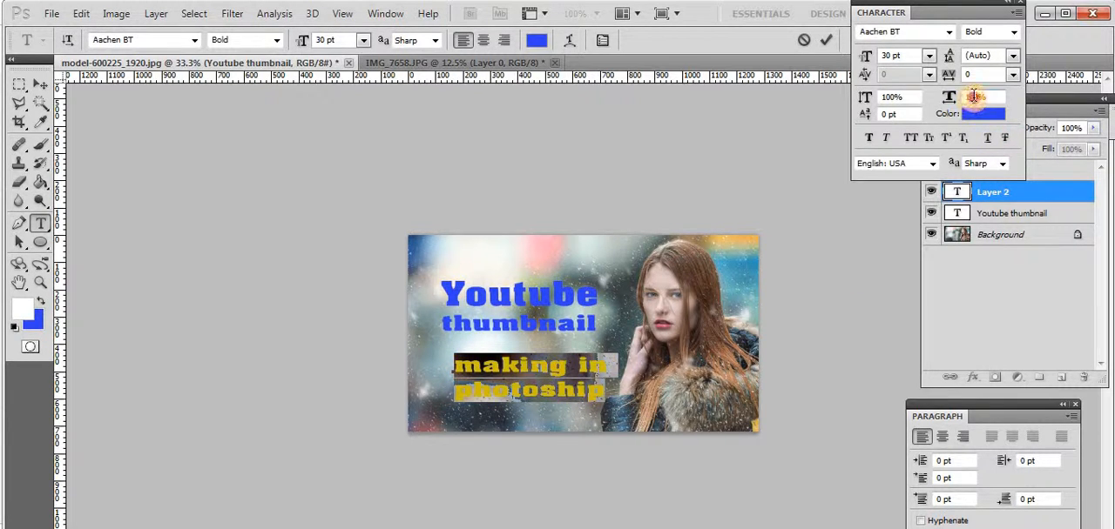
Recolor both lines of the "making in photoship" text white
click(474, 373)
drag(455, 362, 562, 389)
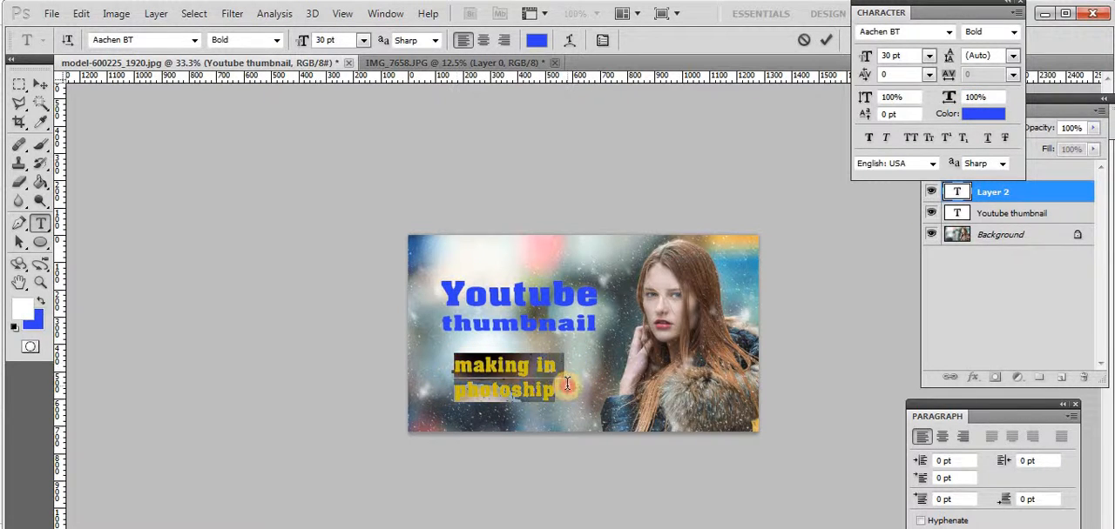
click(42, 303)
click(41, 303)
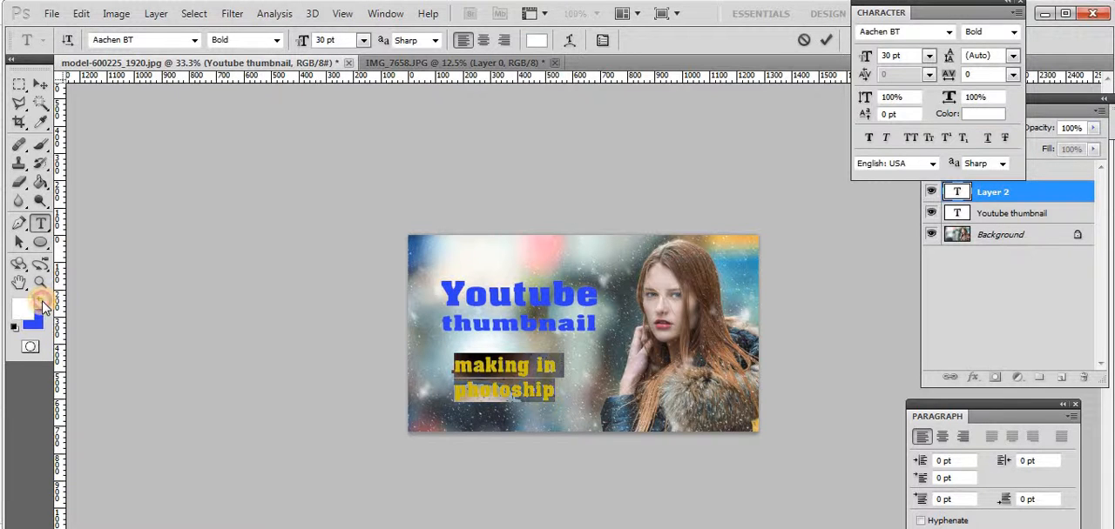
click(537, 386)
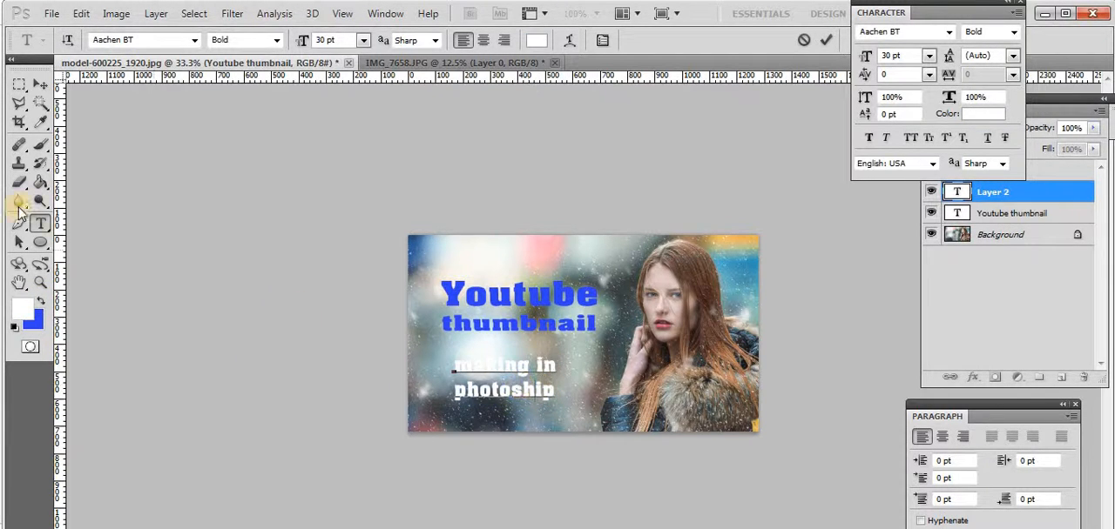
Align the left edge of the "making in photoship" text with the title above it and close the character settings
click(42, 87)
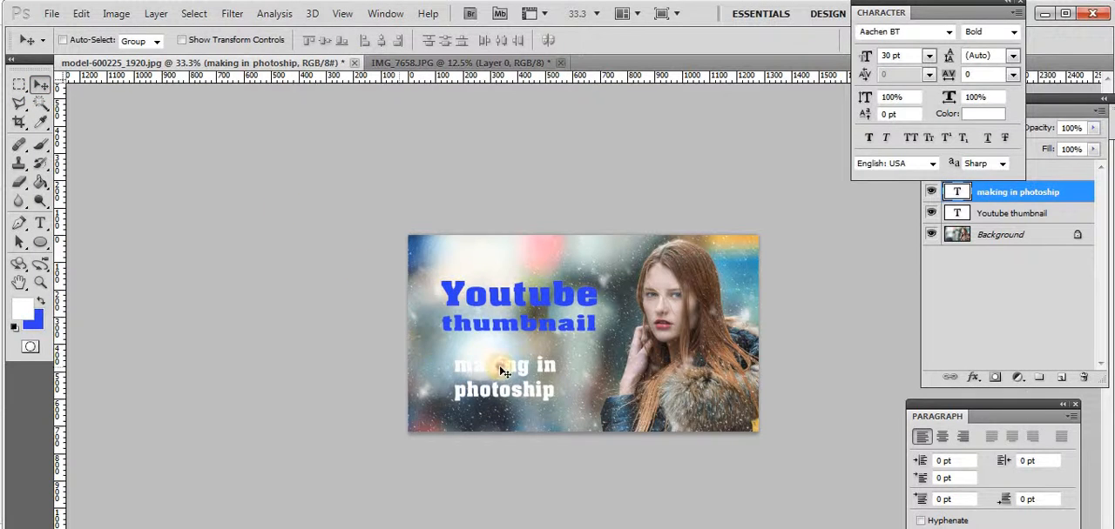
mouse_move(502, 371)
mouse_down()
mouse_move(496, 357)
mouse_move(497, 399)
mouse_move(490, 365)
mouse_up()
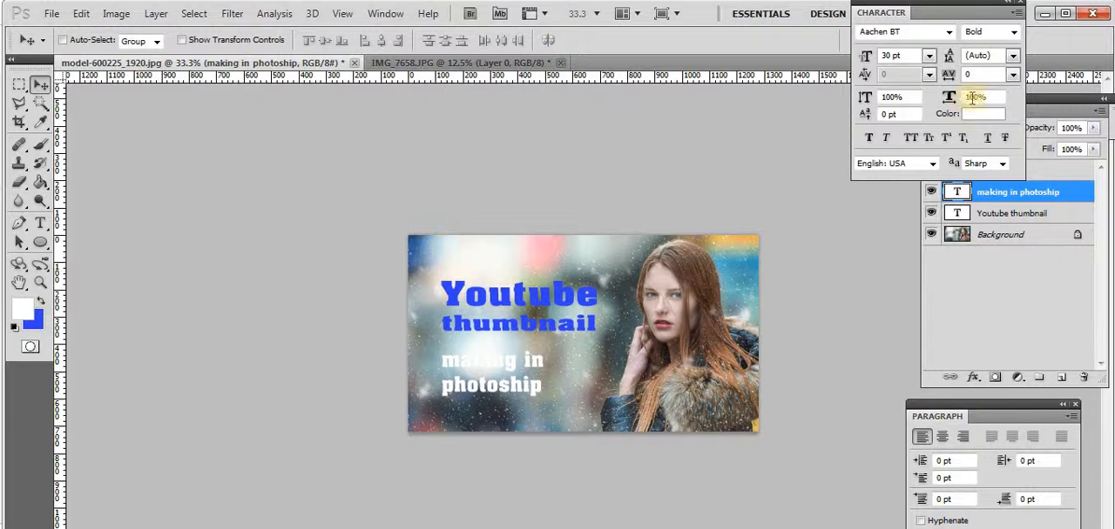
click(1020, 7)
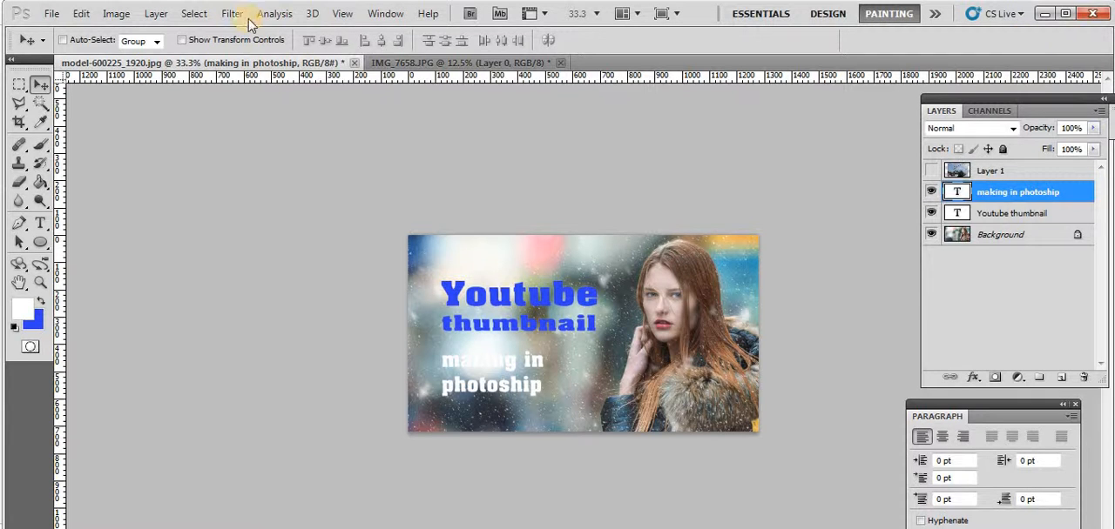
Create a new blank layer named Layer 2 above the text layers, in Normal mode at 100% opacity
click(156, 14)
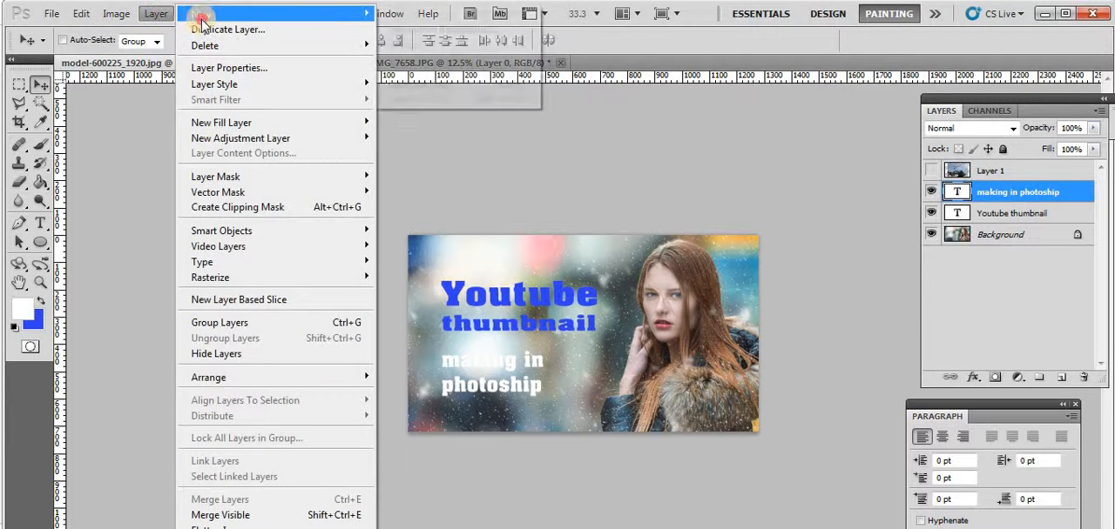
mouse_move(349, 14)
click(422, 13)
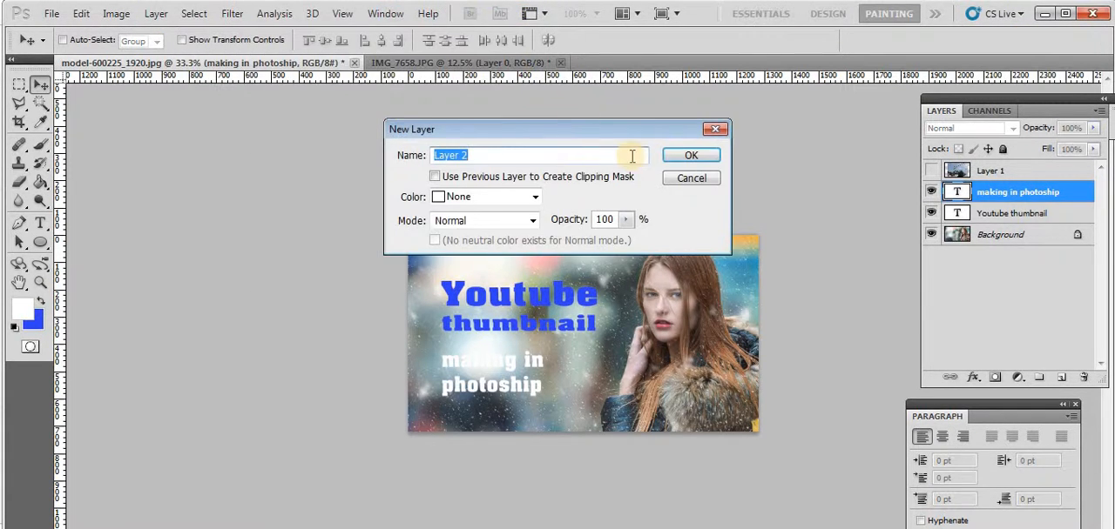
click(706, 155)
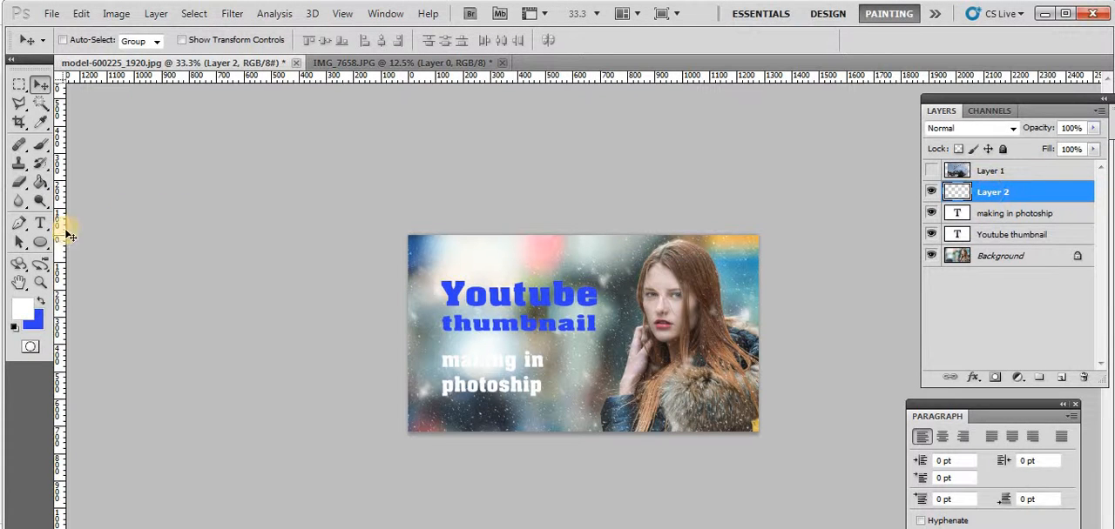
Set the foreground color to dark gray #2e2d2d
click(22, 309)
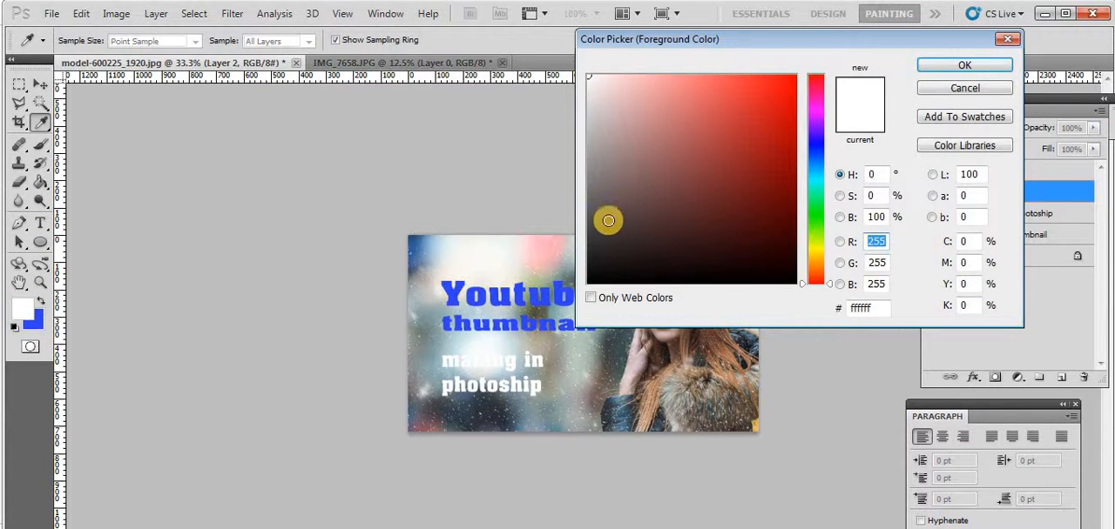
click(590, 215)
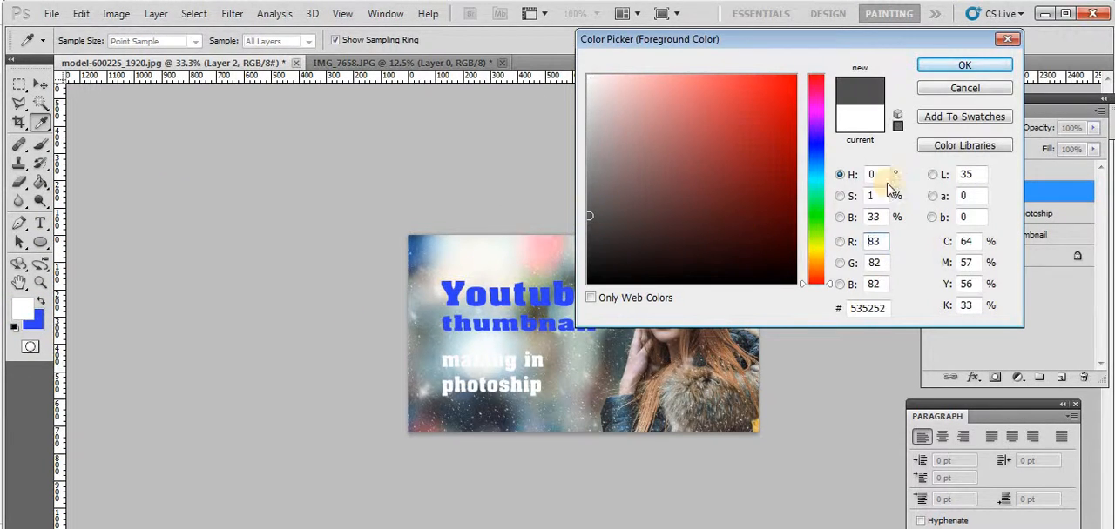
click(588, 280)
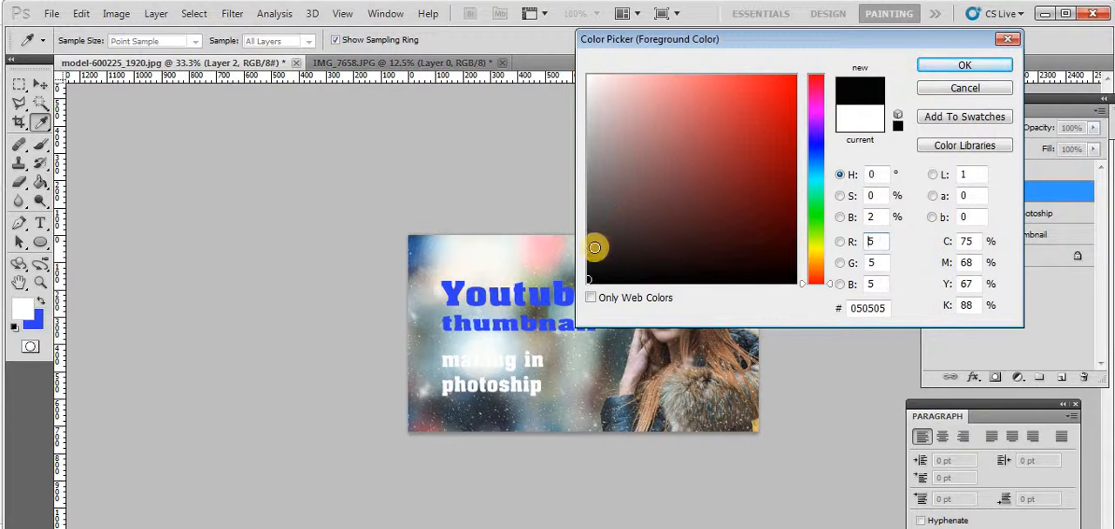
click(677, 216)
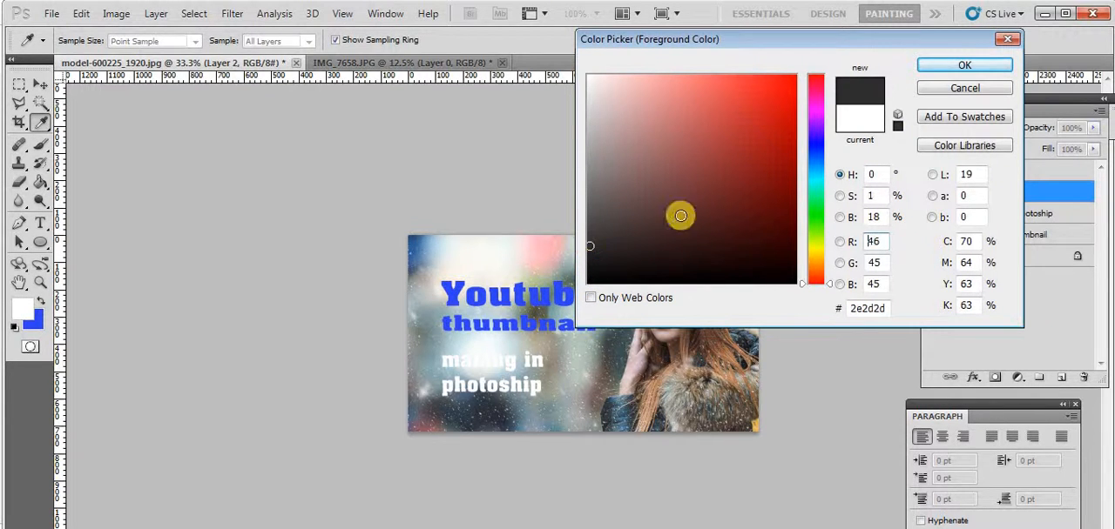
click(954, 67)
Fill Layer 2 with the dark gray using the Paint Bucket and move it below both text layers
key(v)
click(40, 182)
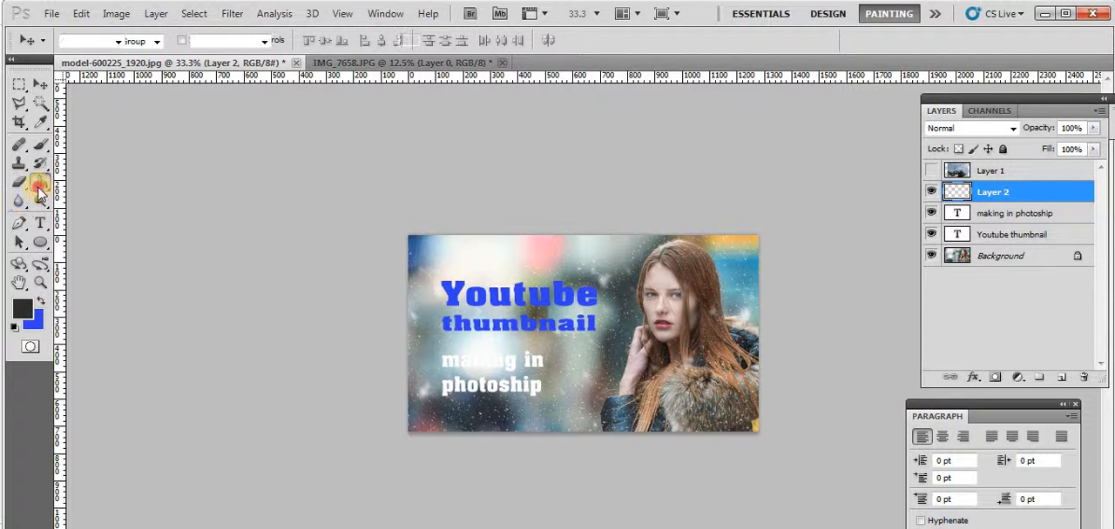
click(565, 293)
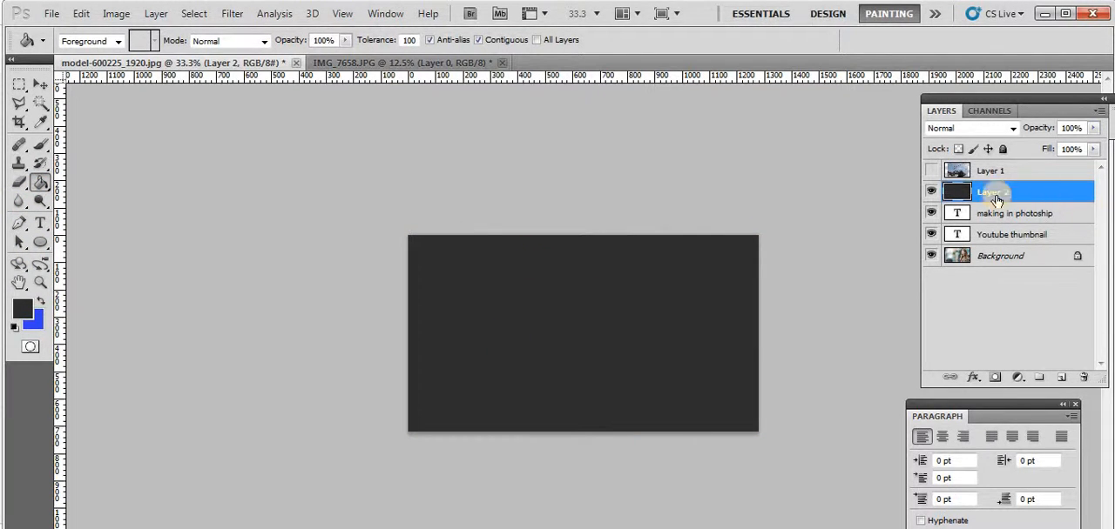
click(38, 84)
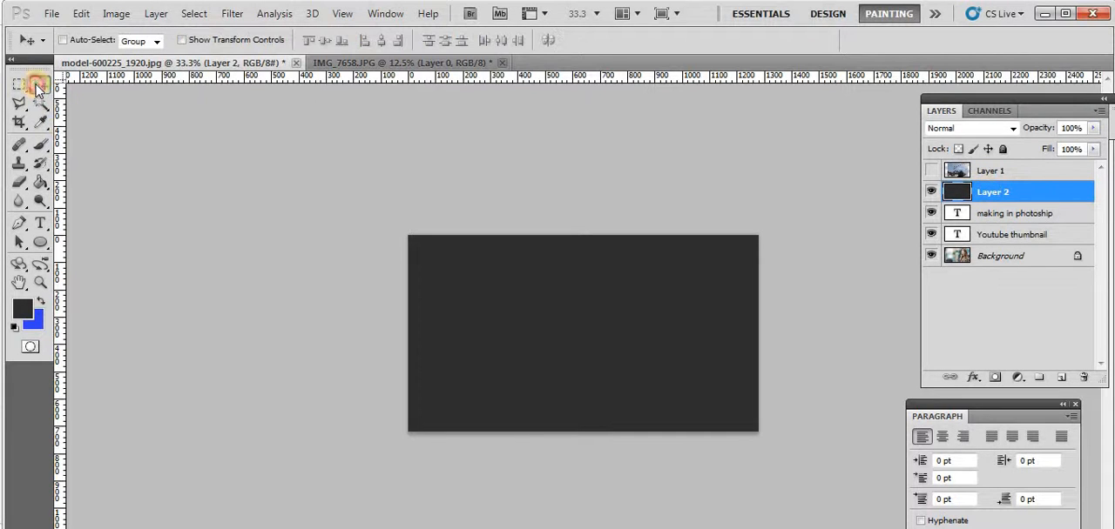
drag(1008, 195, 986, 232)
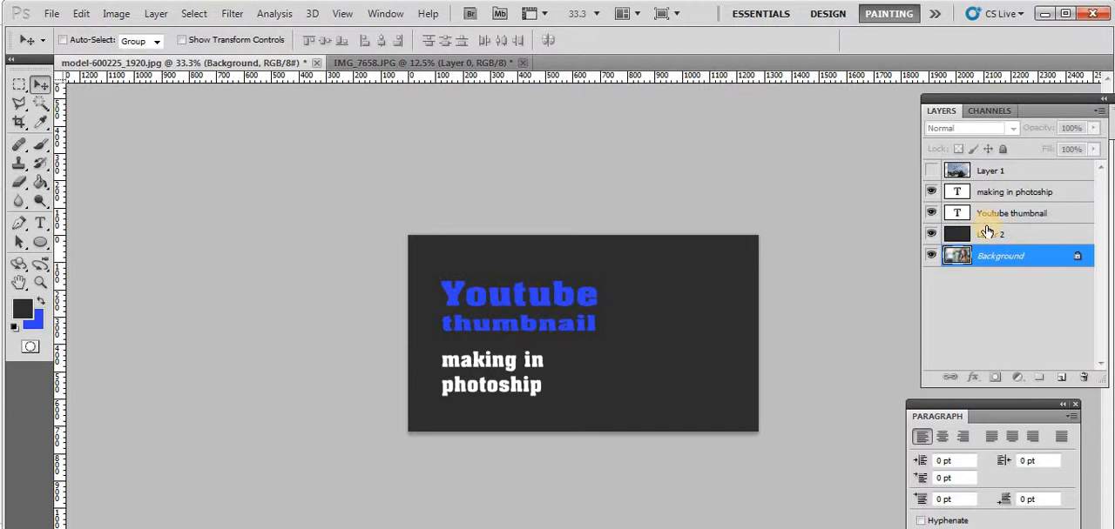
Convert the locked Background photo into a regular layer and place it directly above the dark gray layer
double_click(1082, 256)
click(666, 153)
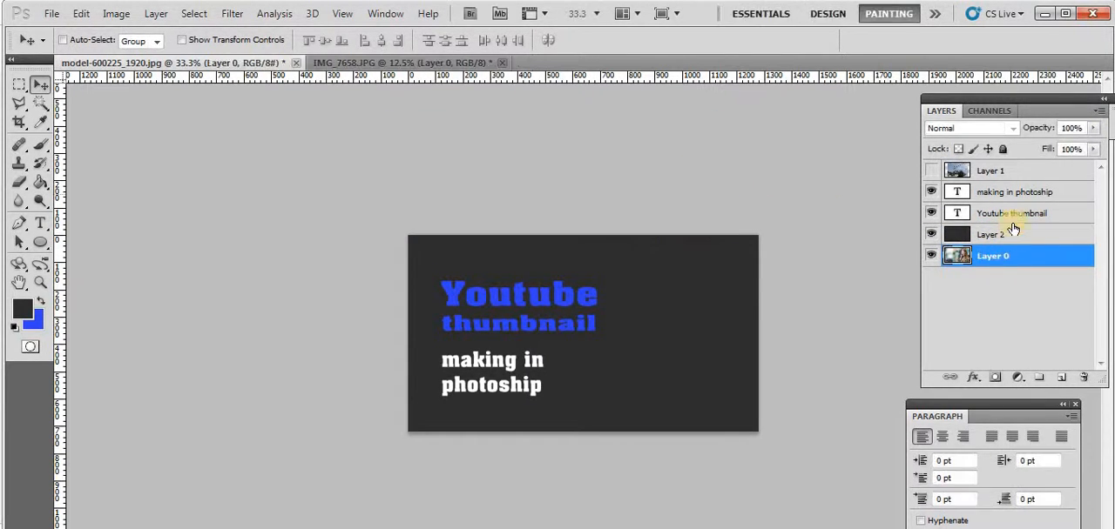
drag(1041, 256, 1030, 224)
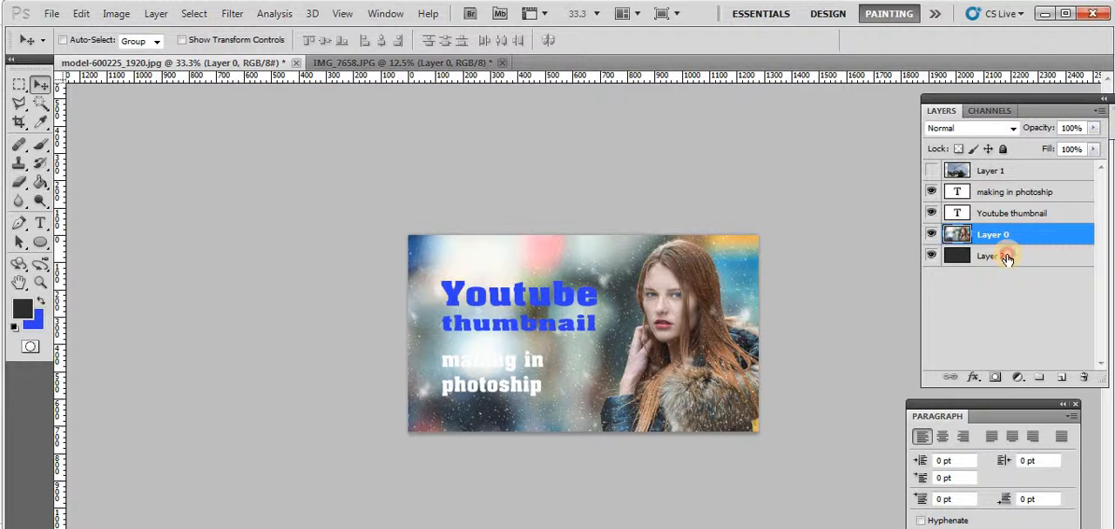
Move the dark gray Layer 2 above both text layers and set its opacity to 50%
drag(1006, 258, 995, 183)
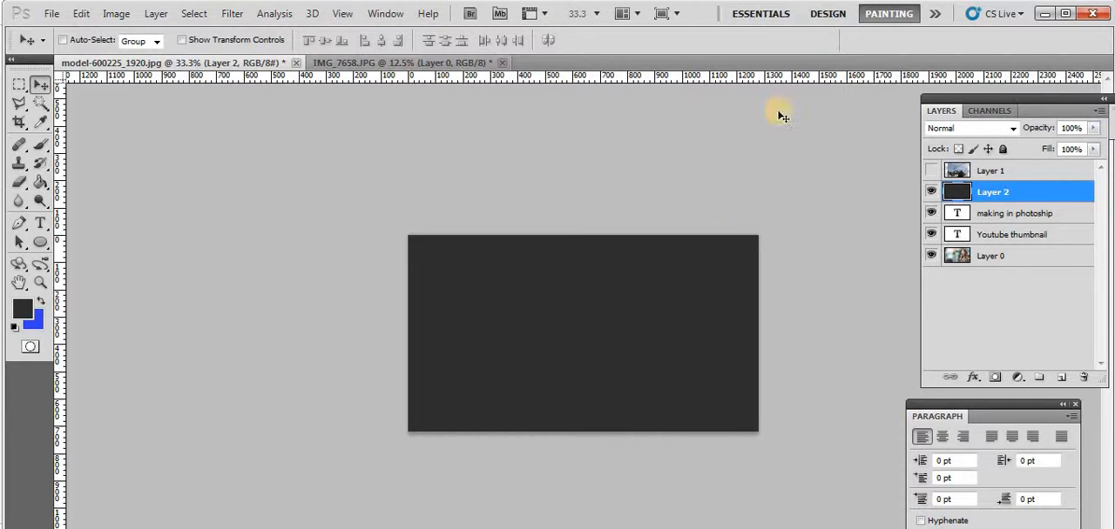
click(1070, 128)
text(50)
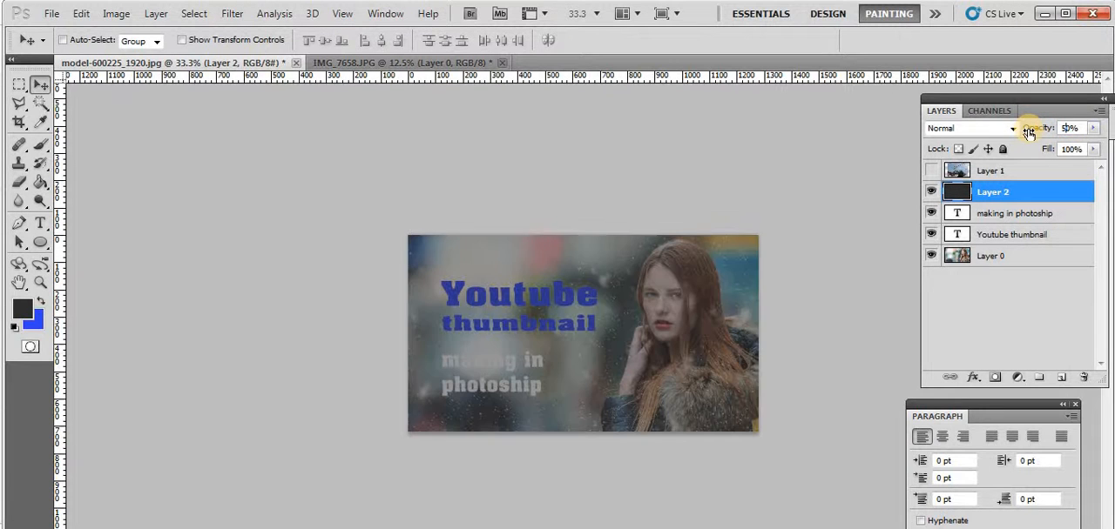
Delete the parts of the dark overlay that cover the model and the narrow strip along the photo's left edge
click(21, 87)
click(307, 202)
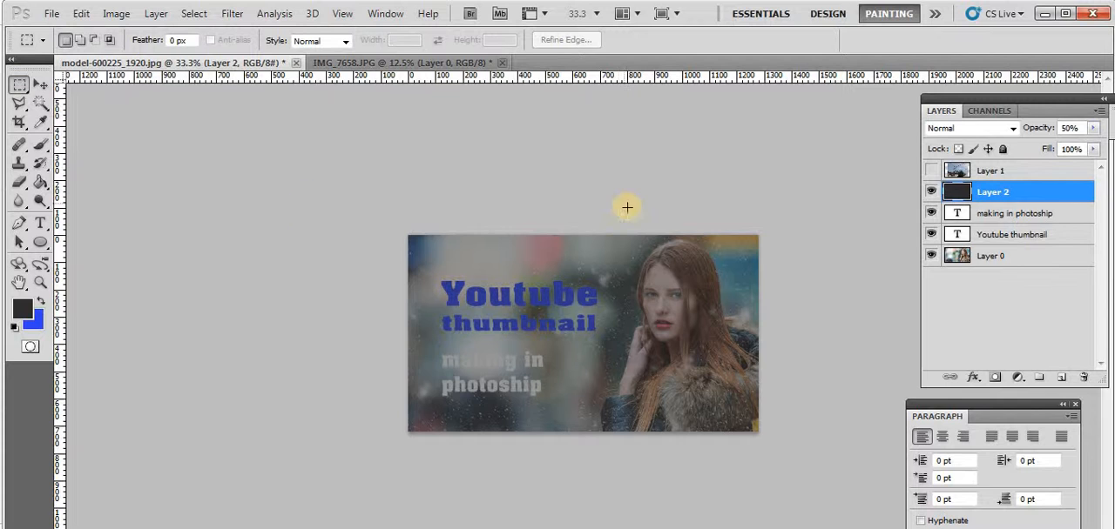
drag(609, 233, 789, 448)
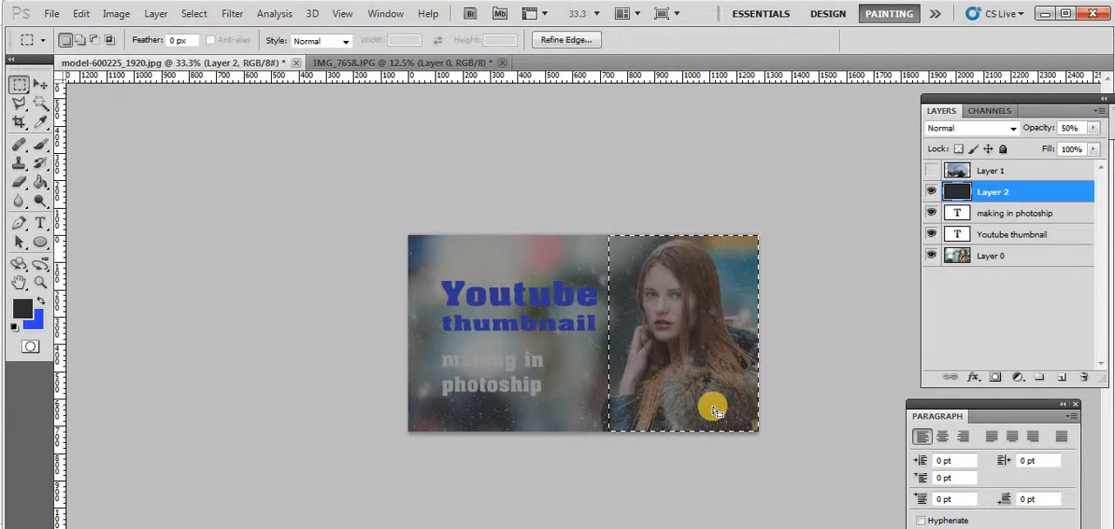
key(Delete)
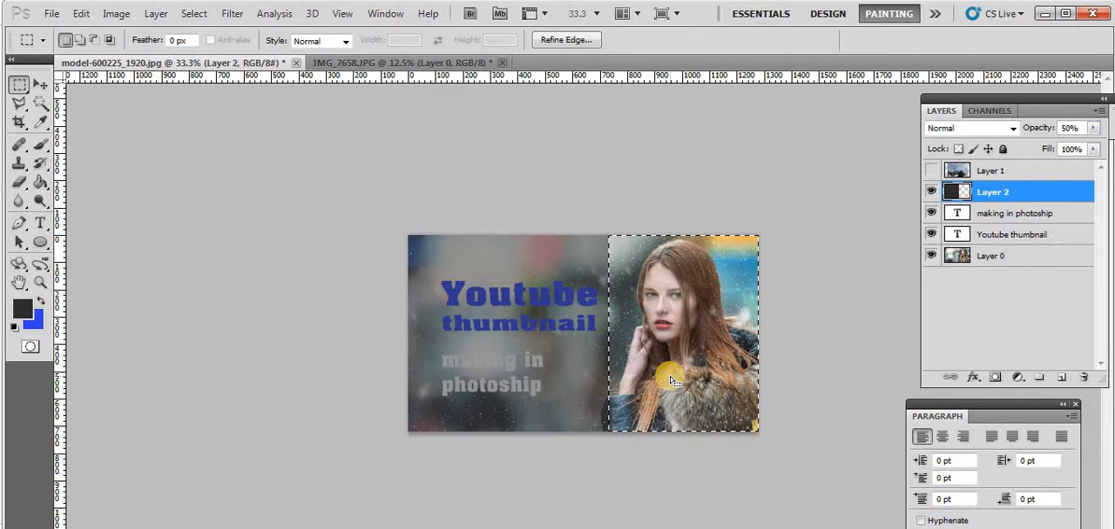
drag(371, 227, 435, 452)
key(Delete)
key(ctrl+d)
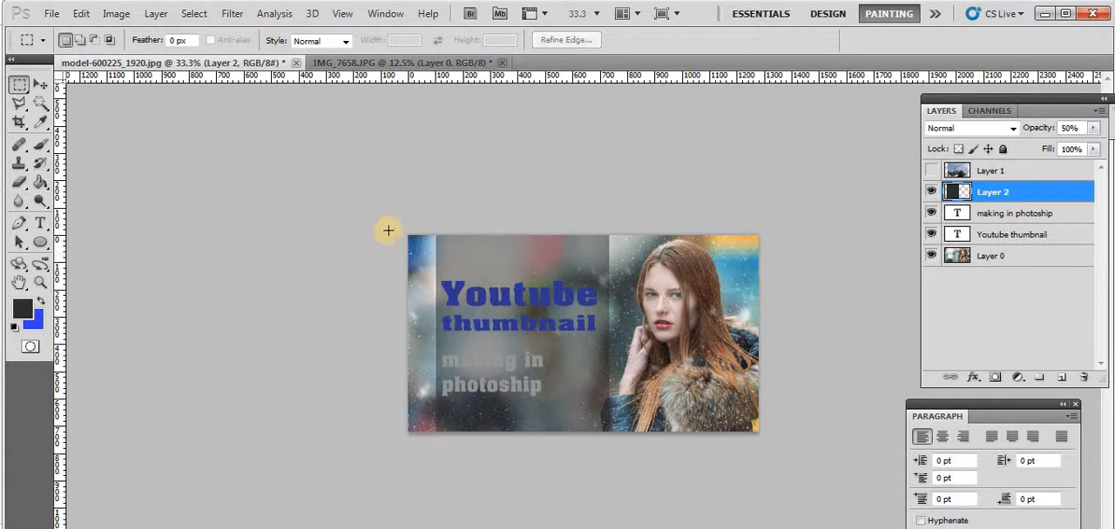
Delete the dark overlay's strips above the title and below "photoship", leaving a rectangle around the text, and clear the selection
drag(402, 221, 671, 271)
key(Delete)
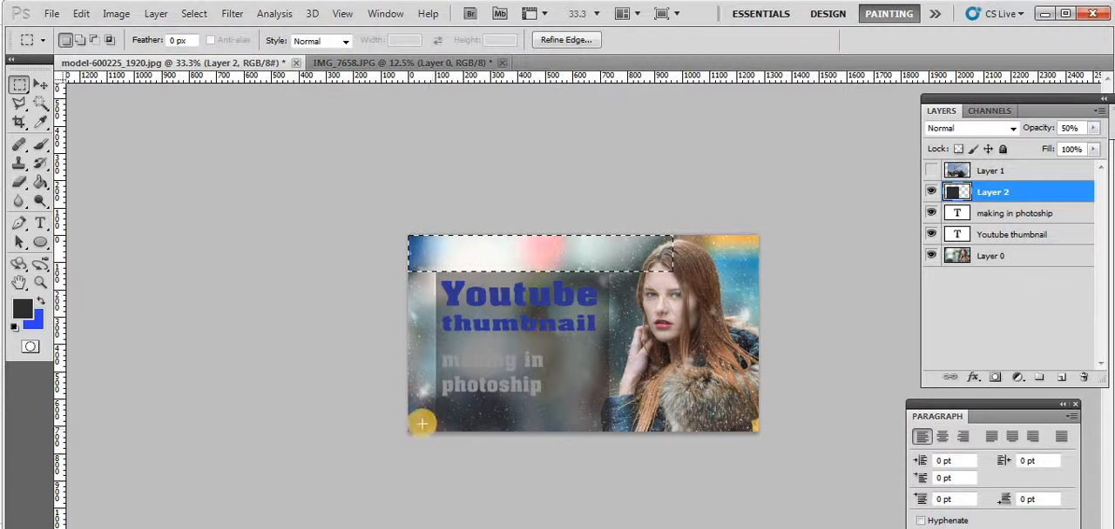
drag(418, 402, 593, 416)
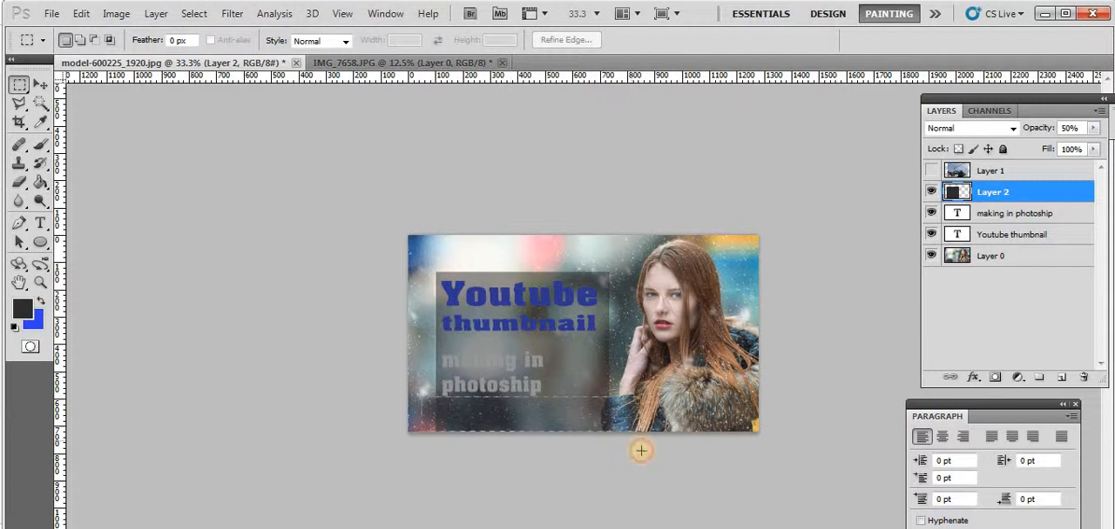
drag(641, 450, 643, 455)
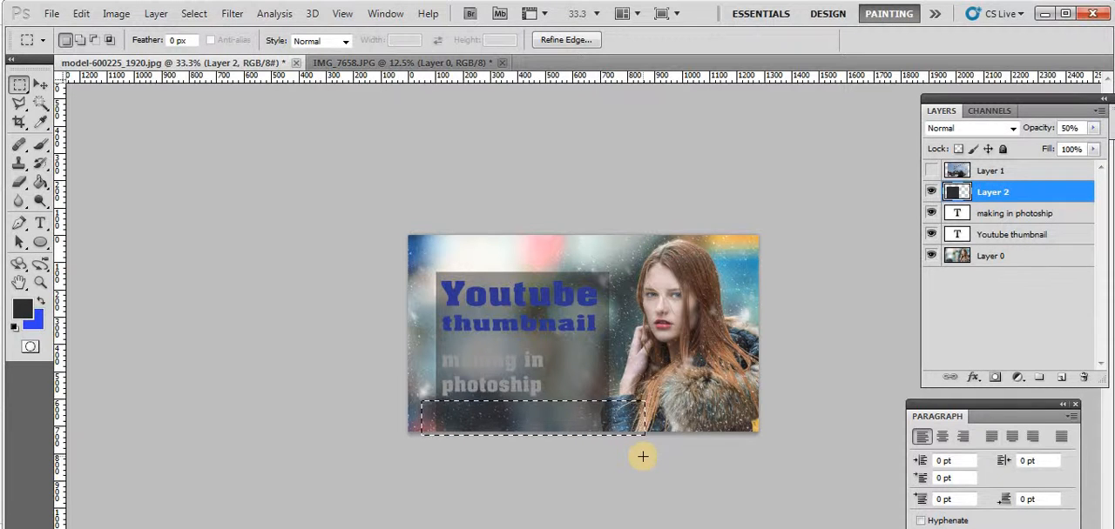
key(Delete)
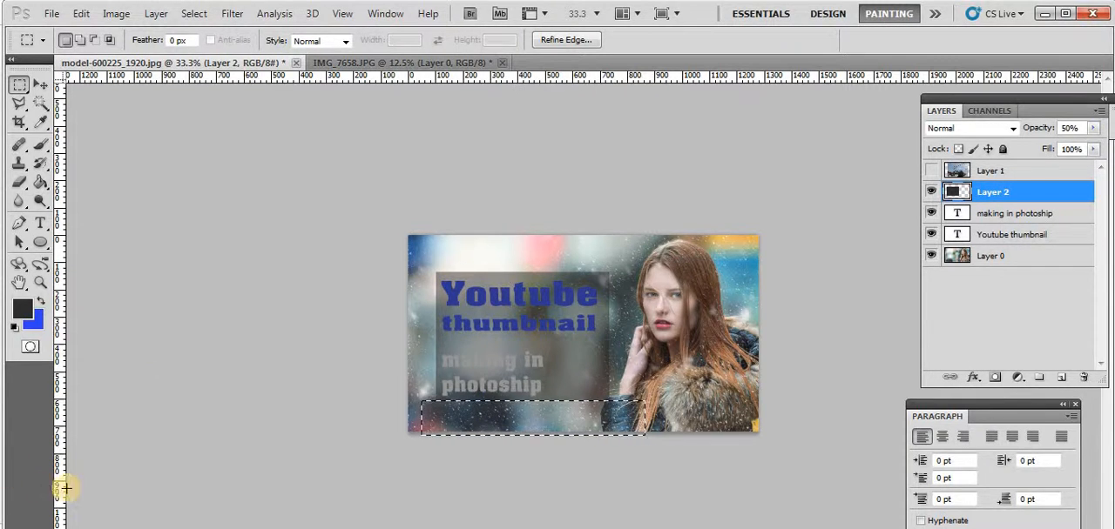
key(ctrl+d)
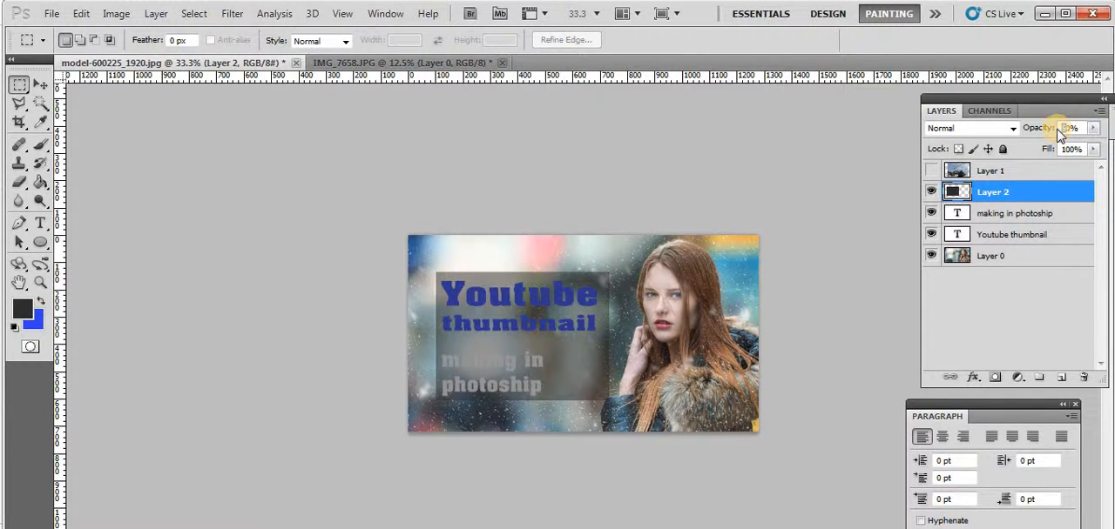
Move the dark rectangle's layer beneath both text layers and try opacities of 70% and 50%
drag(1059, 130, 1054, 132)
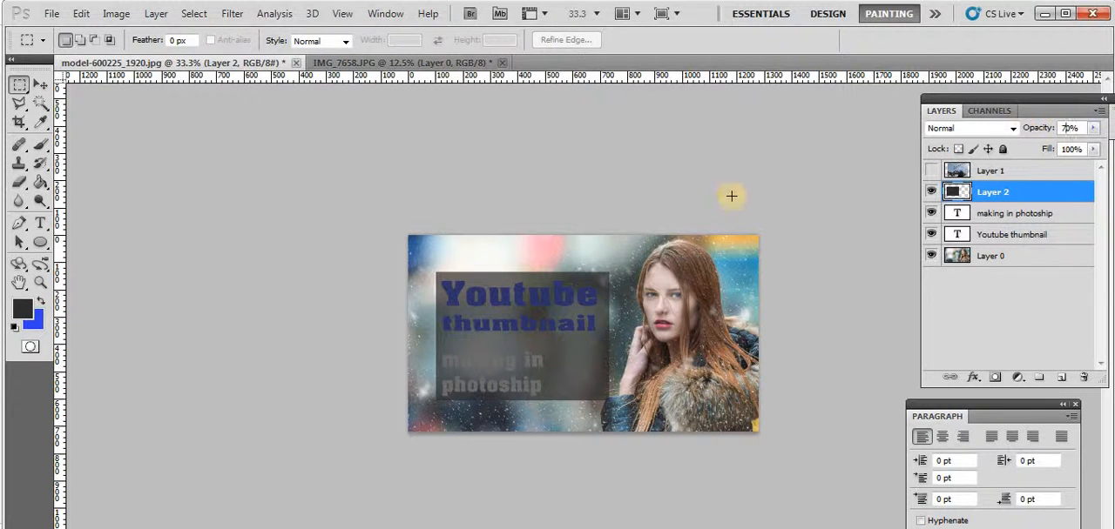
click(41, 85)
drag(1008, 188, 1008, 241)
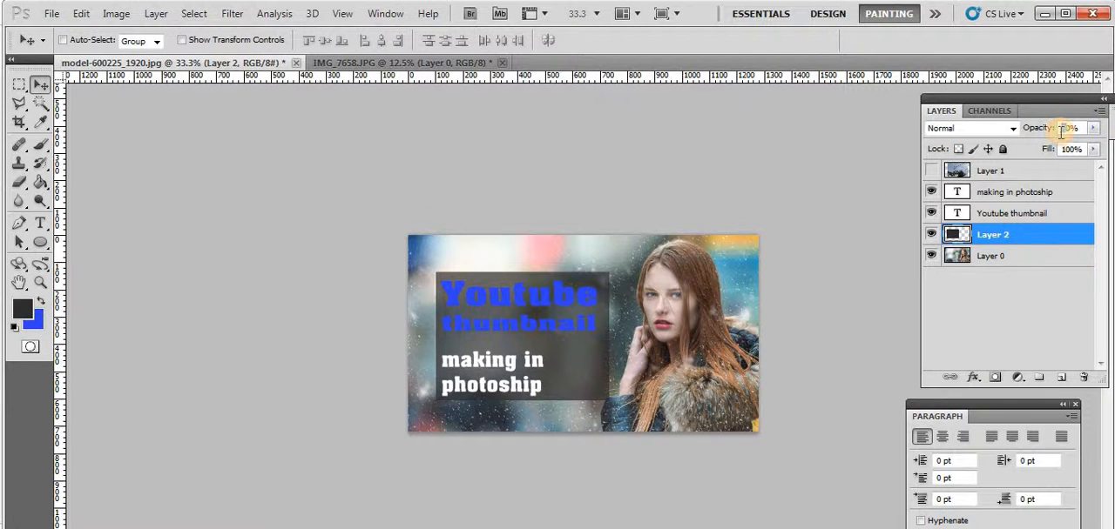
drag(1061, 137, 1061, 137)
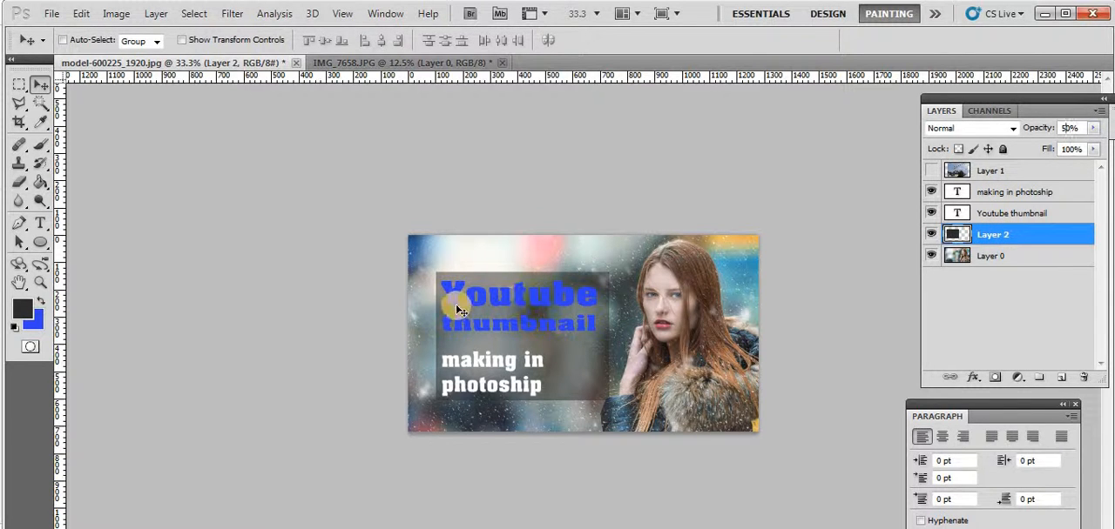
Place the dark rectangle's layer back above both text layers and set its opacity to 100%
drag(1020, 237, 1006, 181)
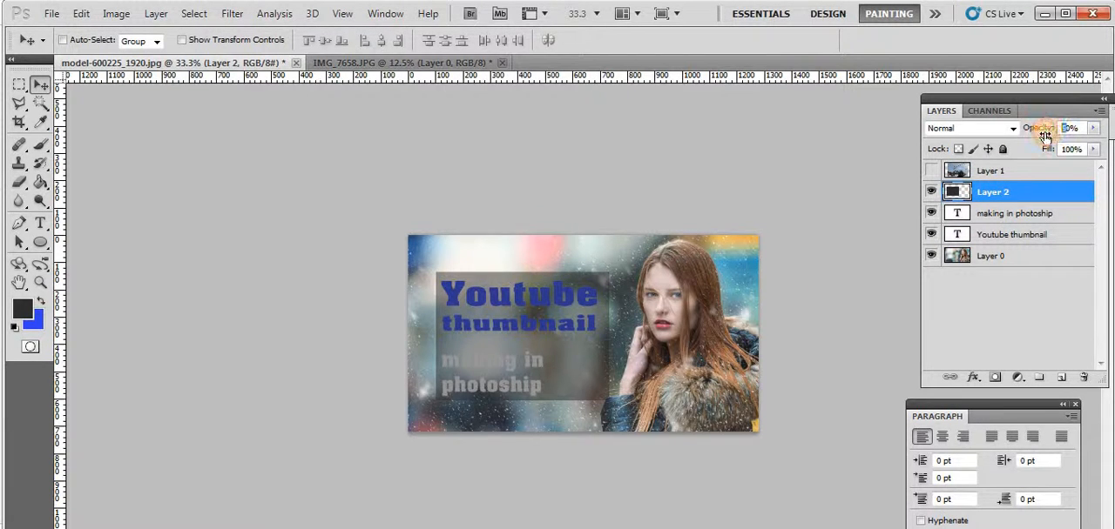
drag(1044, 128, 1045, 135)
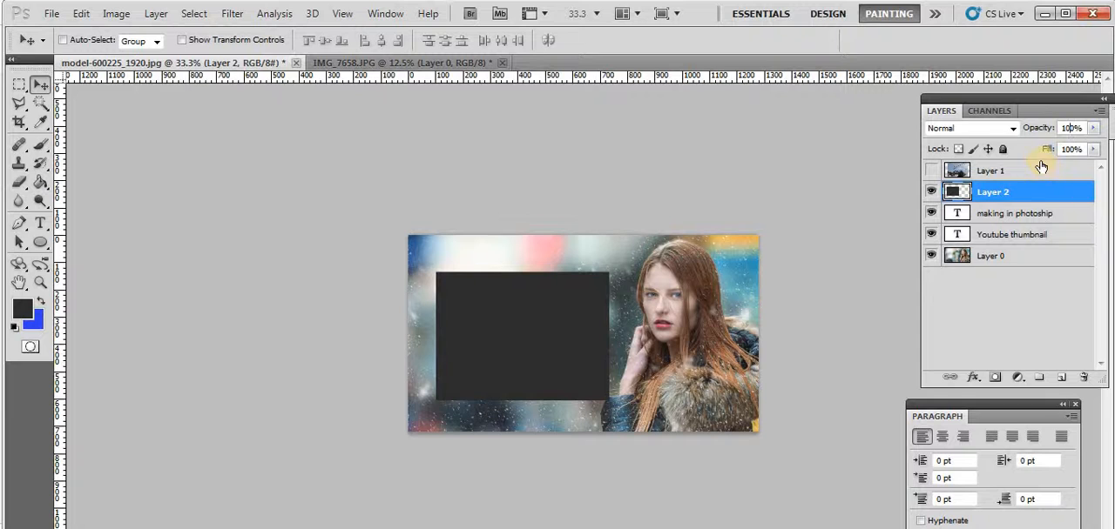
Move the dark rectangle's layer beneath both text layers and set its opacity to 50%
click(1014, 195)
drag(1014, 193, 1016, 243)
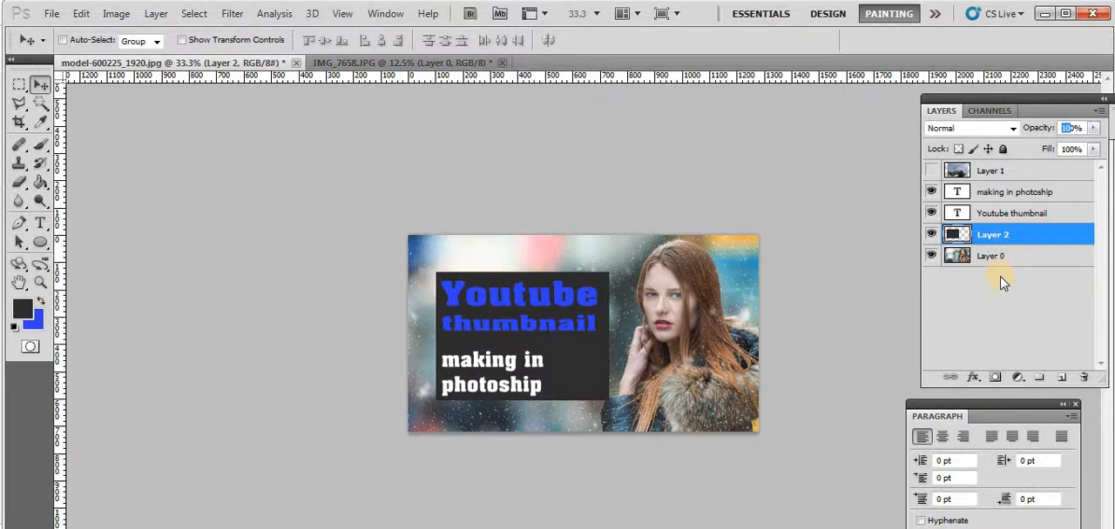
key(5)
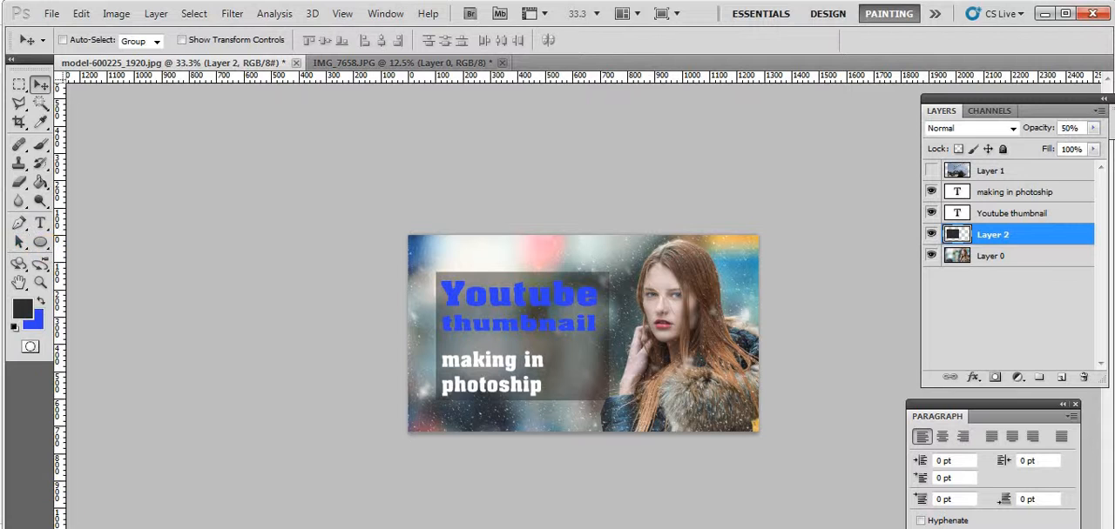
Remove the line break in the white "making in photoship" text so it runs on a single line
key(t)
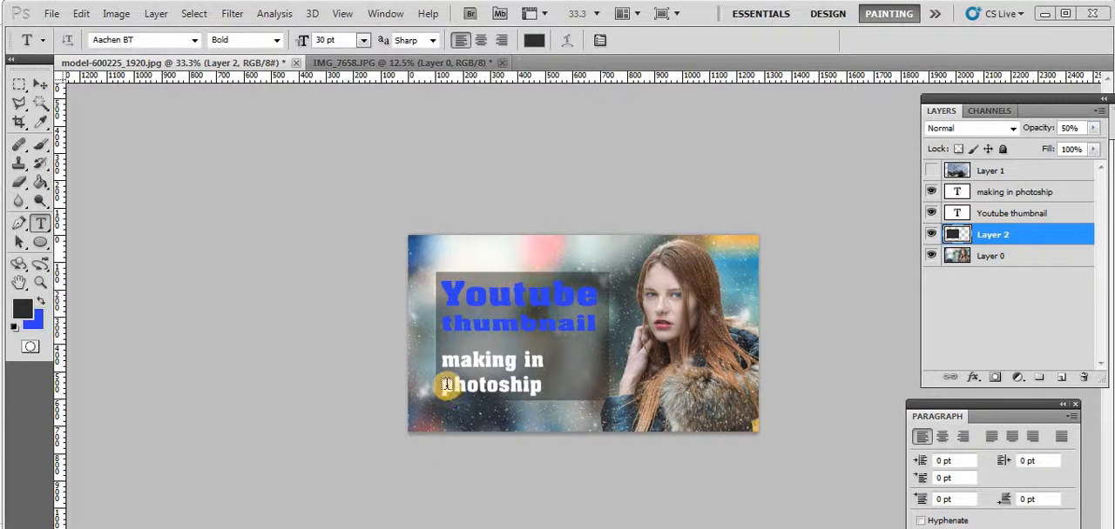
click(444, 387)
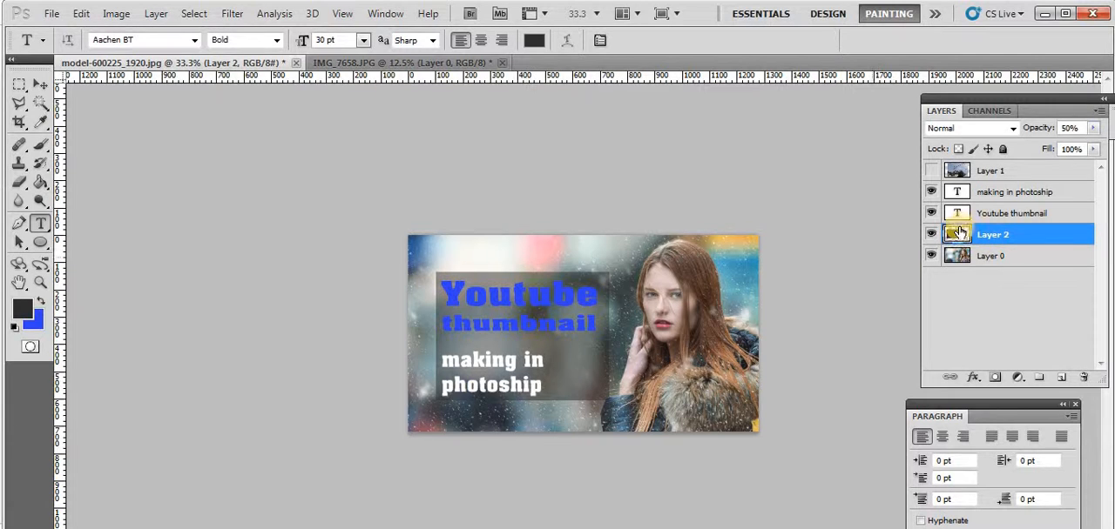
click(1014, 197)
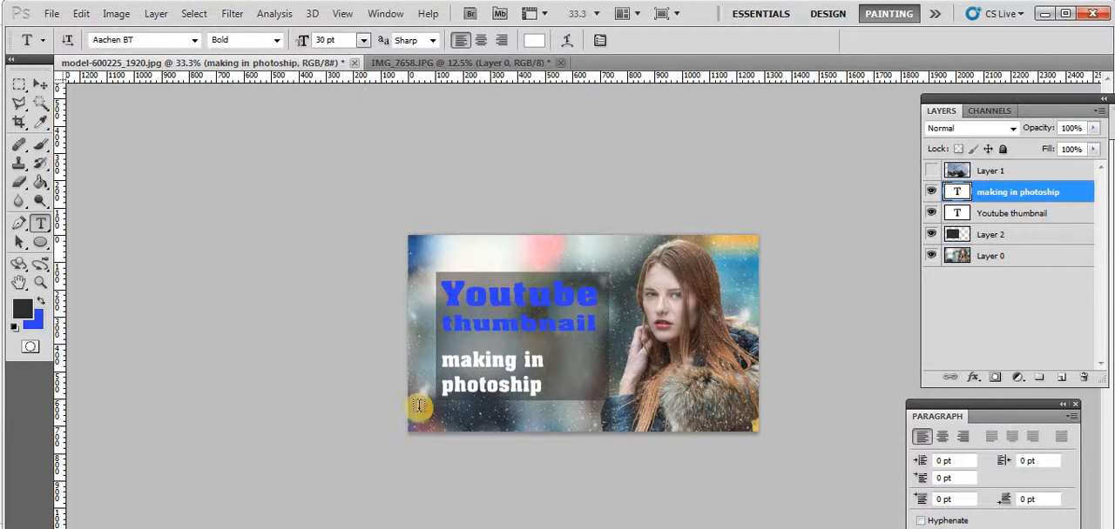
click(445, 390)
key(BackSpace)
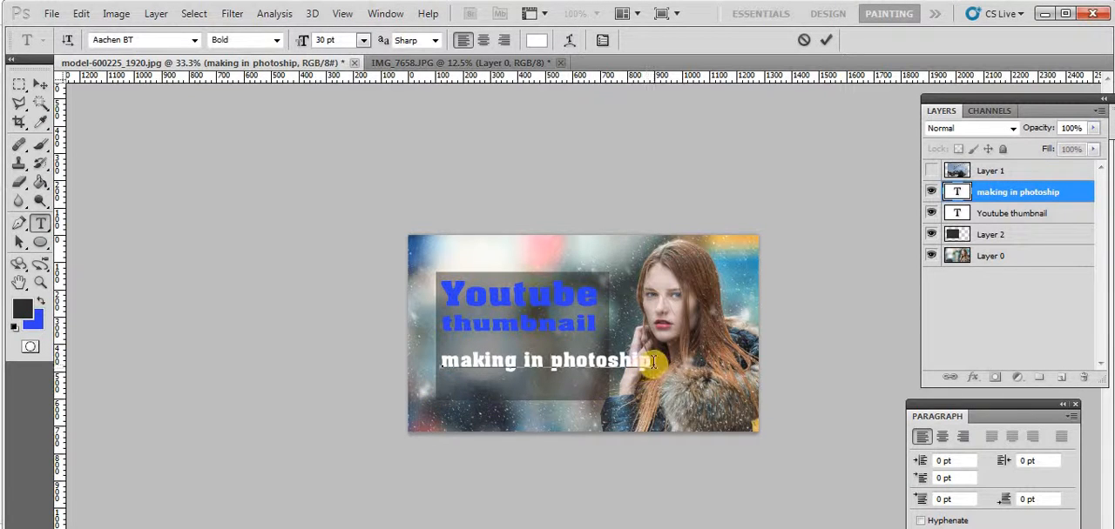
Set the font size of all the "making in photoship" text to 24 pt, after trying 14 pt and 18 pt
drag(653, 362, 398, 370)
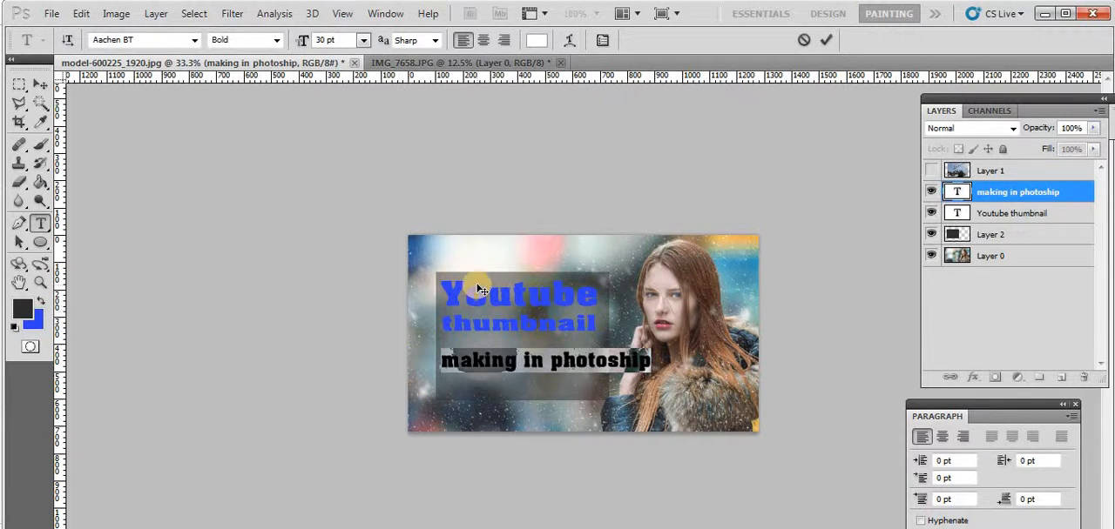
click(363, 41)
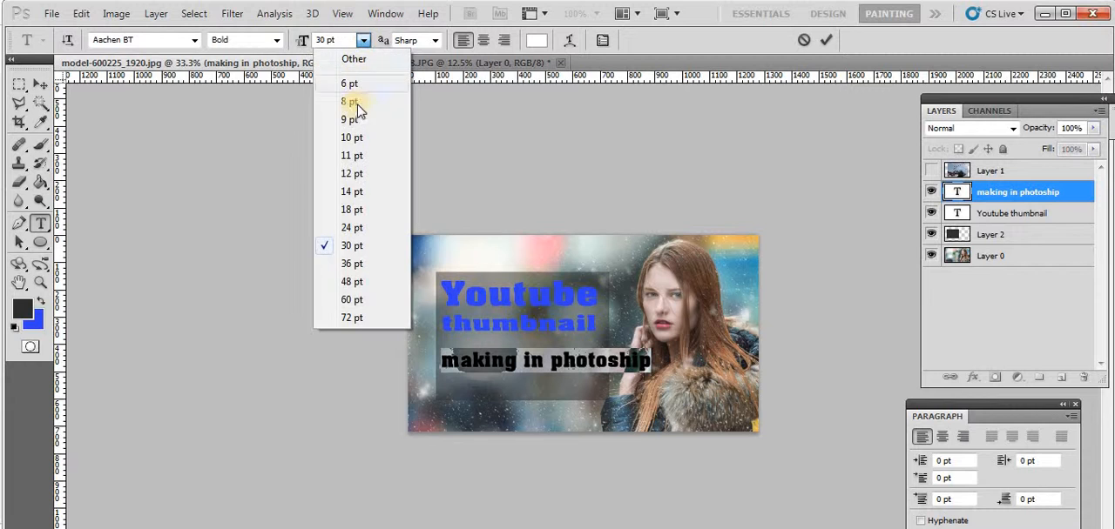
click(351, 199)
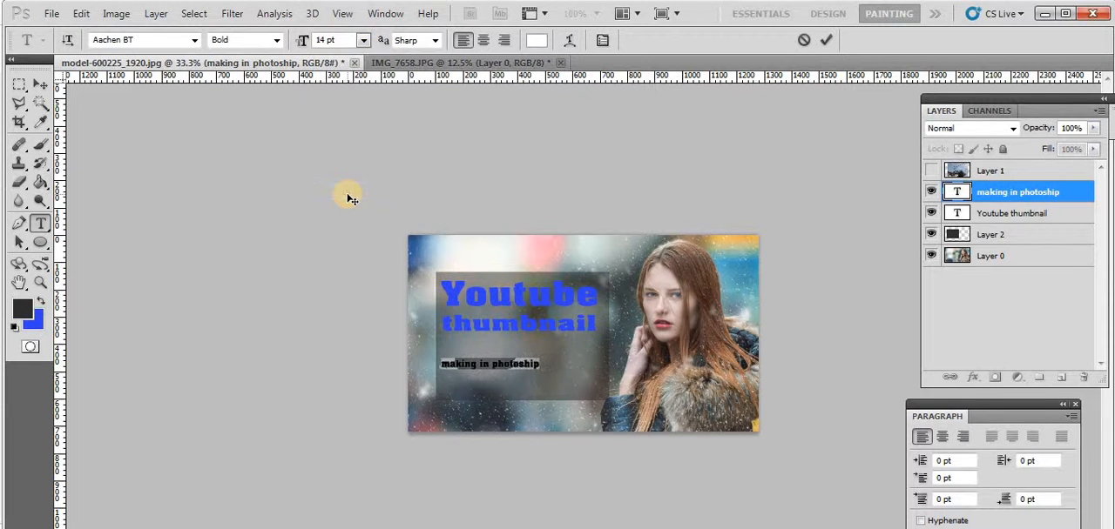
click(364, 41)
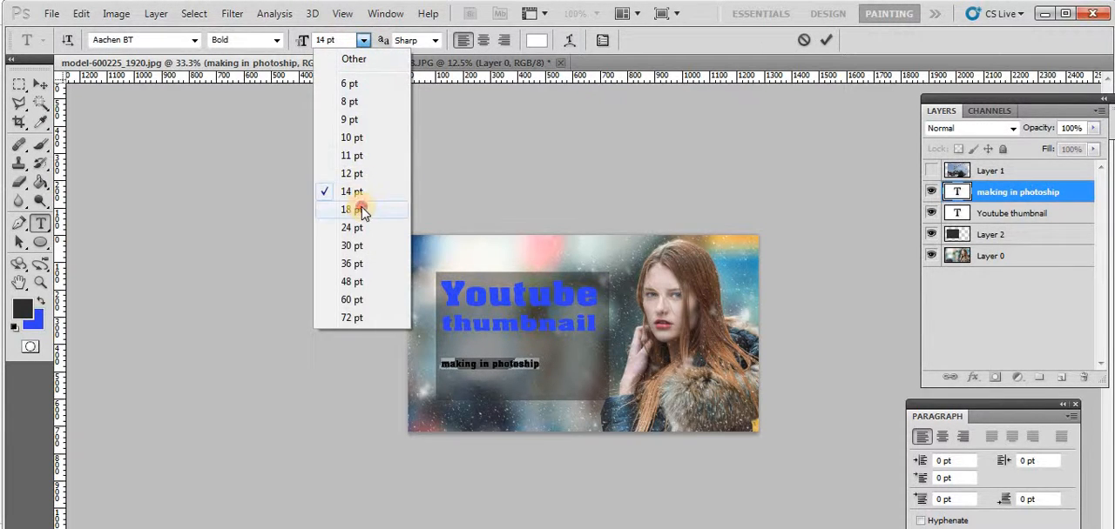
click(360, 210)
click(364, 41)
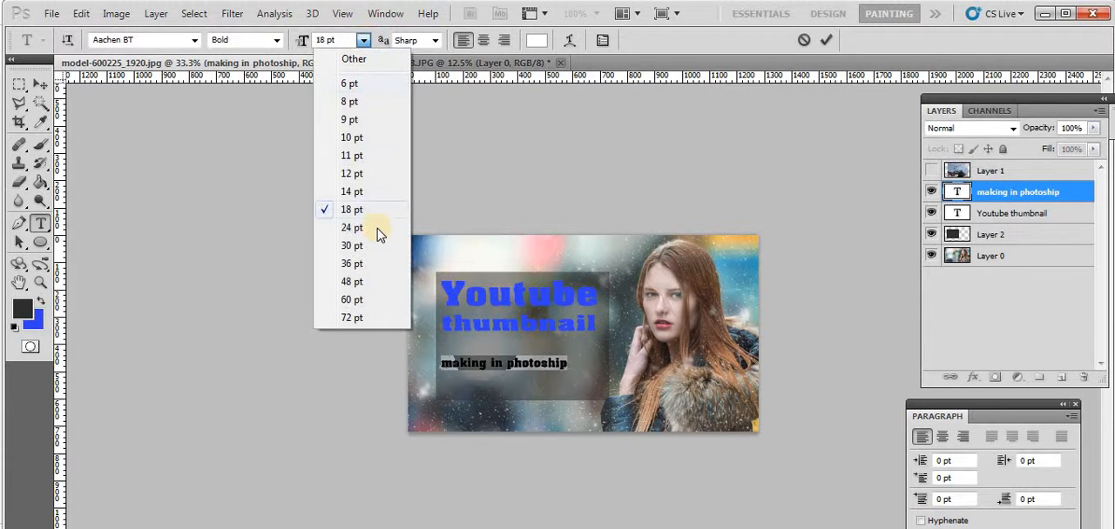
click(351, 228)
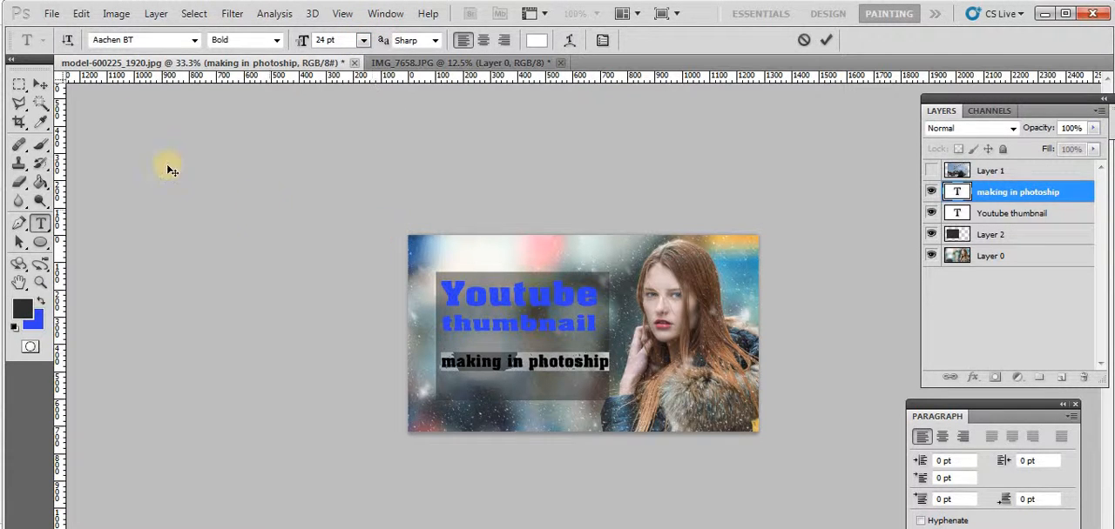
Nudge the "making in photoship" text slightly left and up so it sits closer beneath the blue title
click(41, 85)
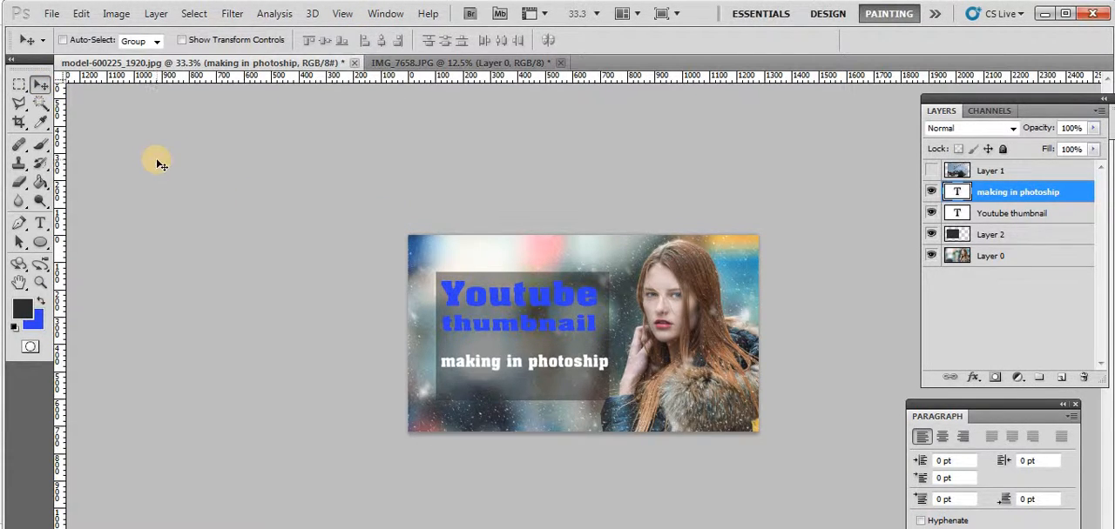
key(Left)
key(Left)
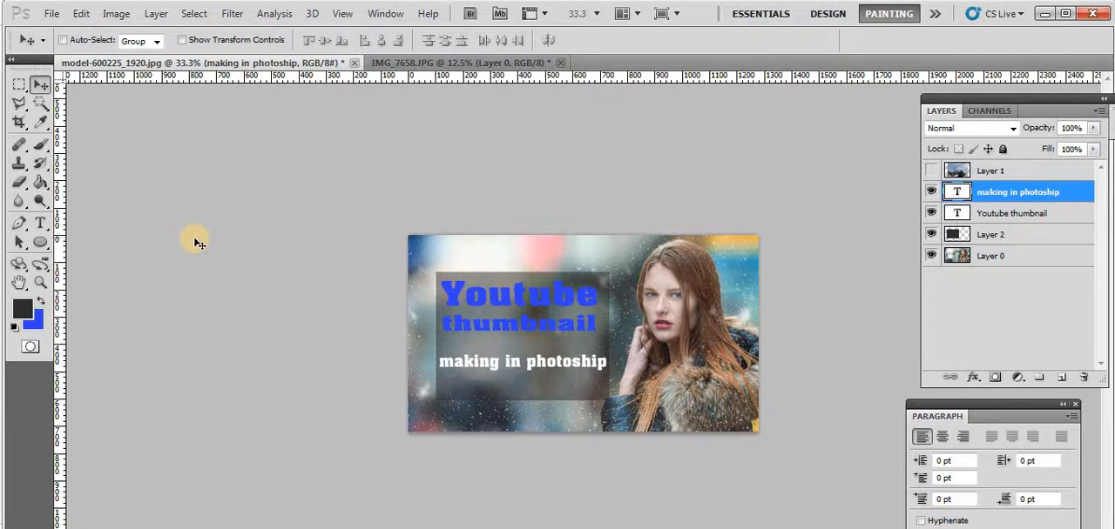
key(Up)
key(Up)
key(Up)
key(Up)
key(Up)
key(Up)
key(Up)
key(Up)
key(Up)
key(Up)
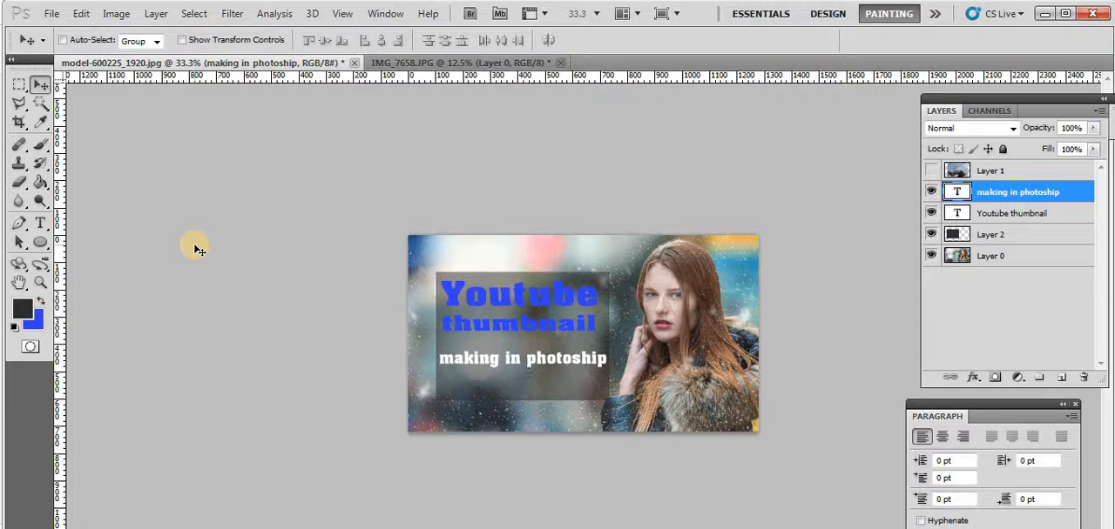
key(Up)
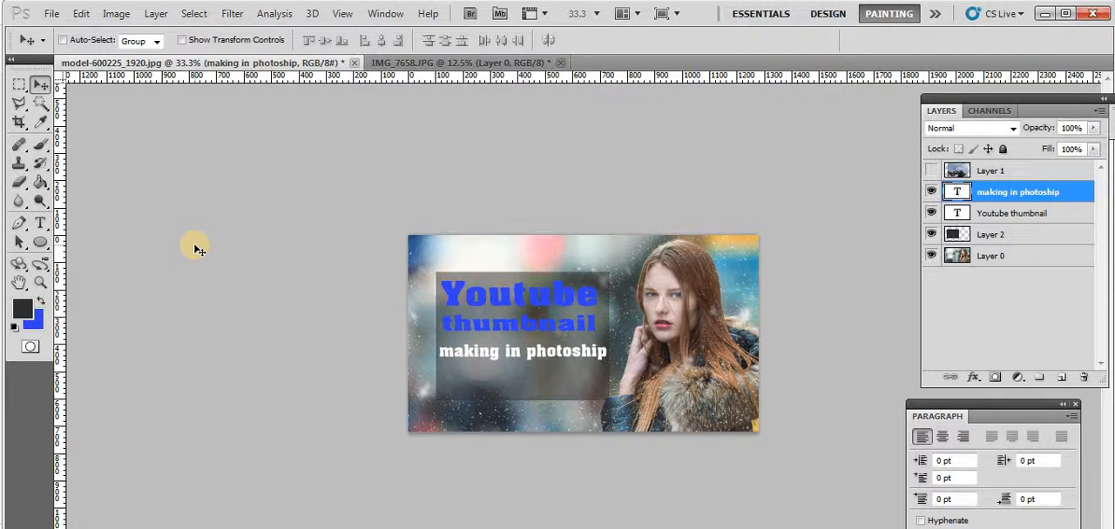
key(Down)
key(Down)
key(Down)
key(Down)
key(Down)
key(Down)
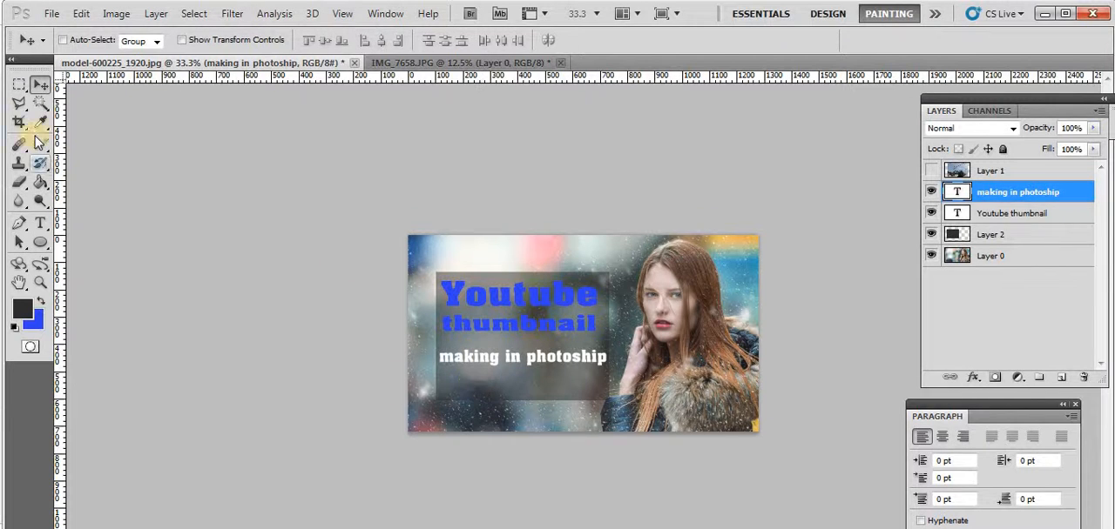
Hide and show the dark rectangle's layer to compare the text's readability with and without it
click(18, 83)
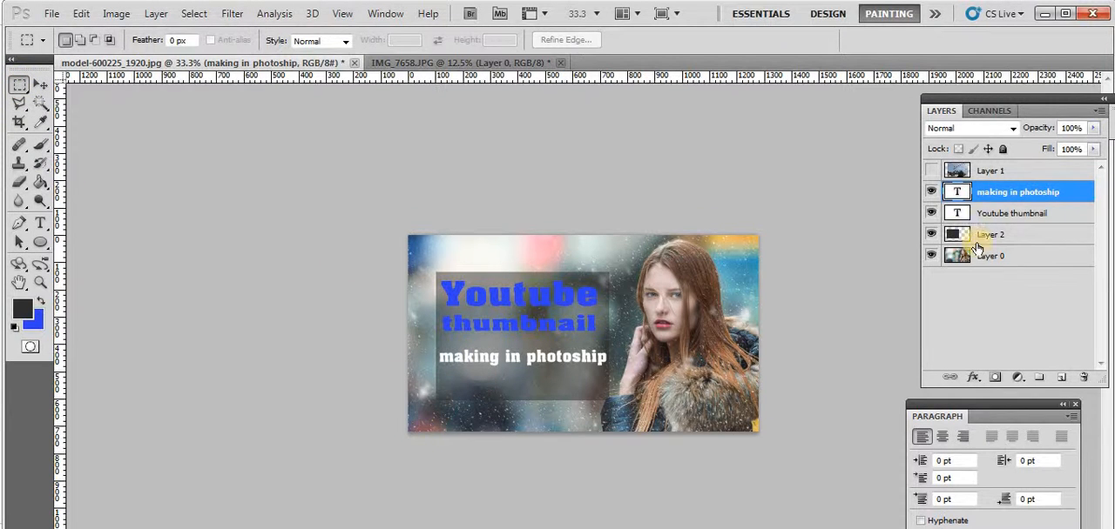
click(931, 235)
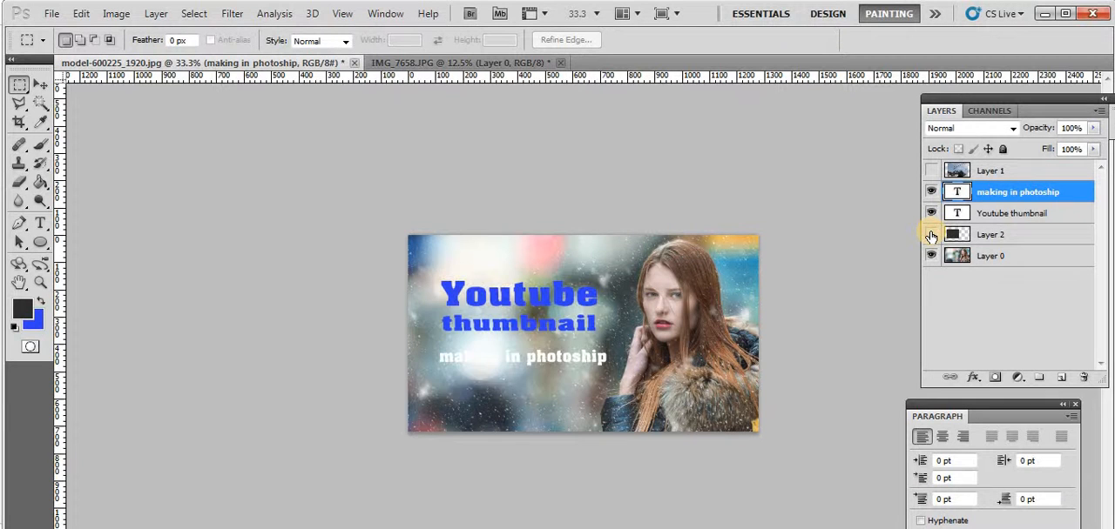
click(931, 235)
click(931, 235)
click(931, 235)
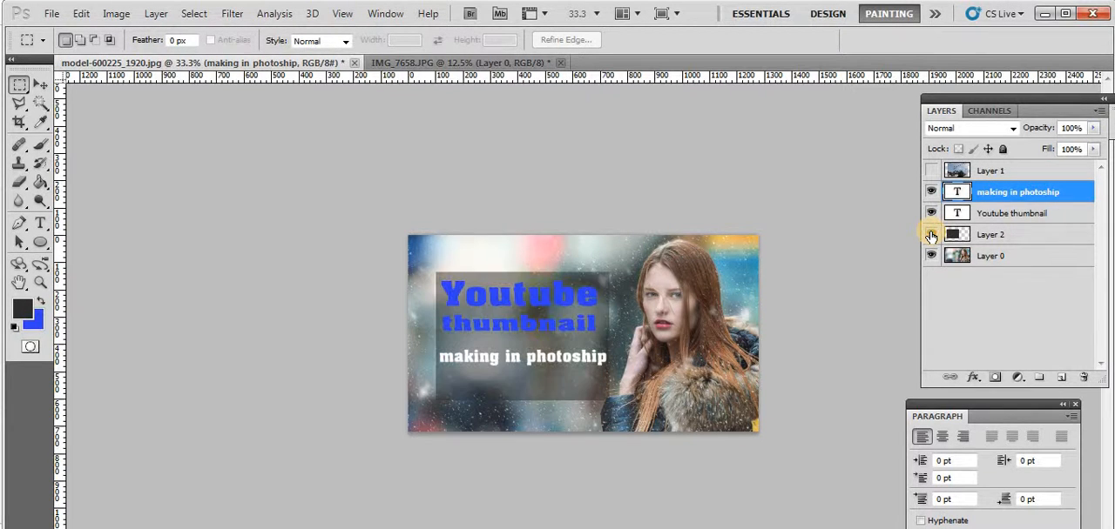
Delete the part of the dark rectangle below the "making in photoship" line and clear the selection
click(1030, 236)
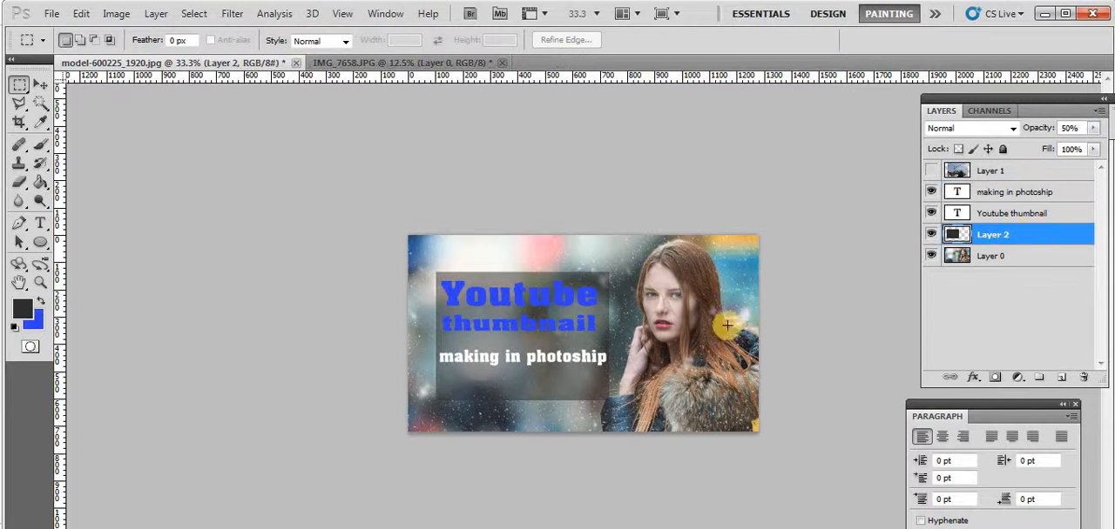
click(41, 84)
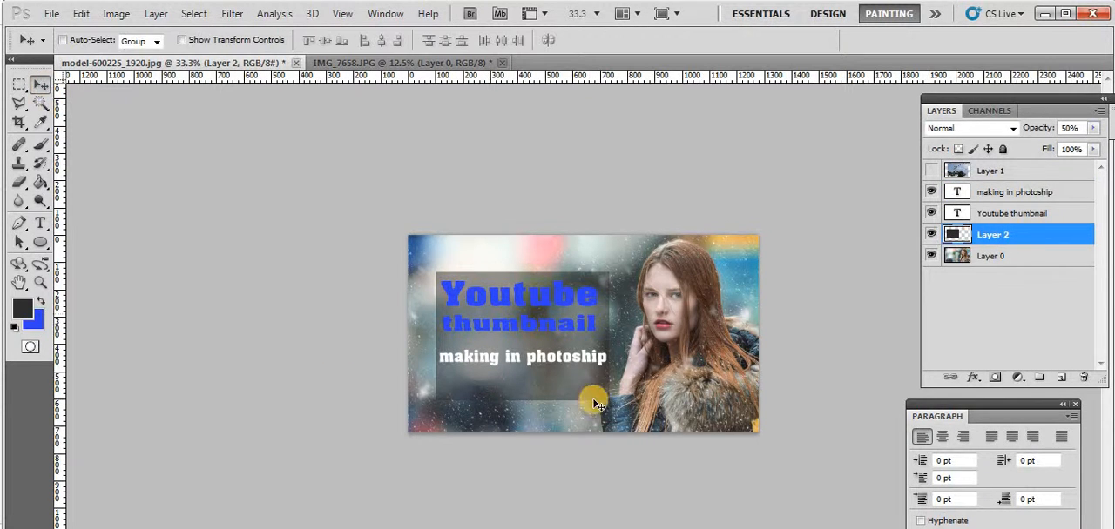
right_click(500, 376)
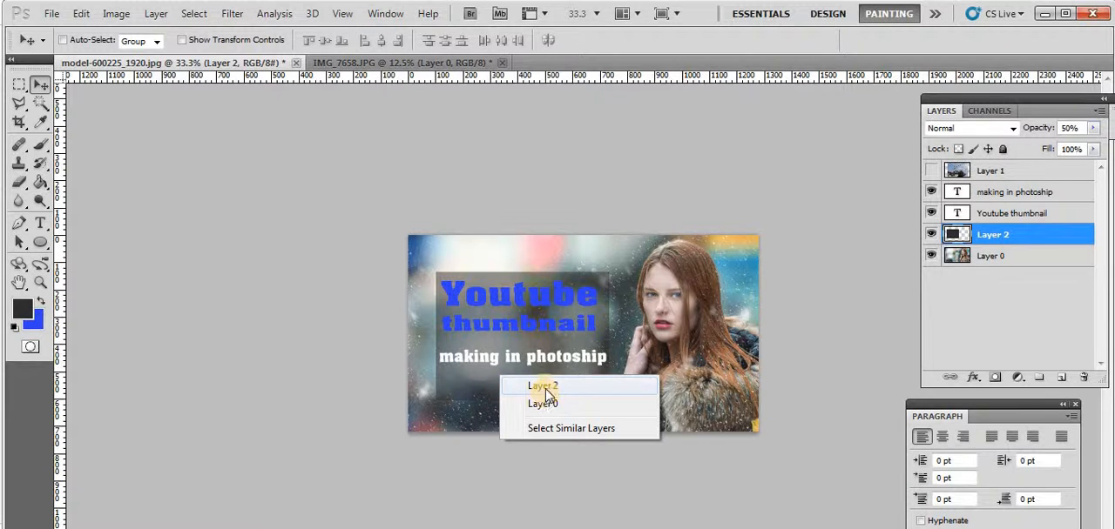
click(17, 90)
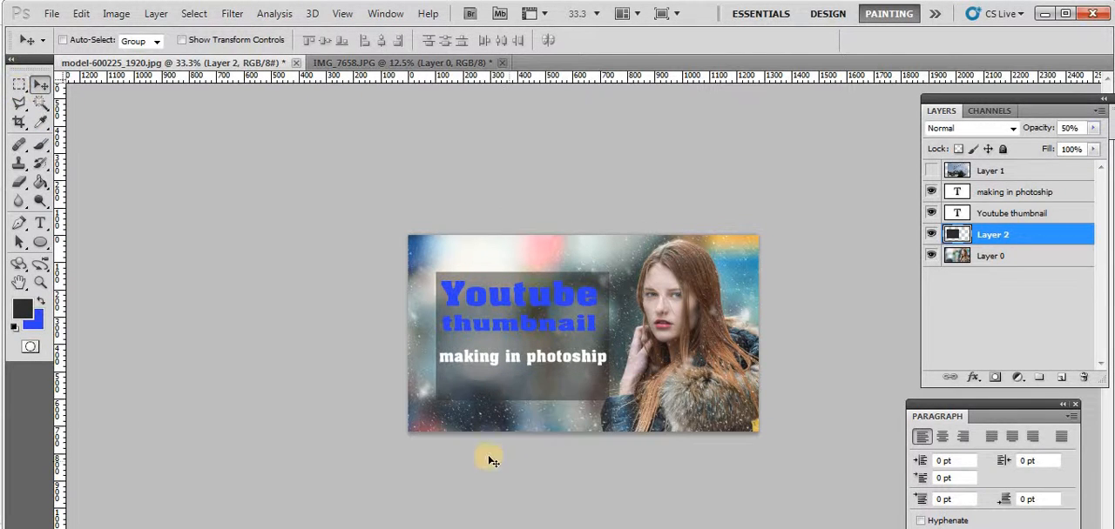
click(18, 84)
drag(557, 385, 652, 420)
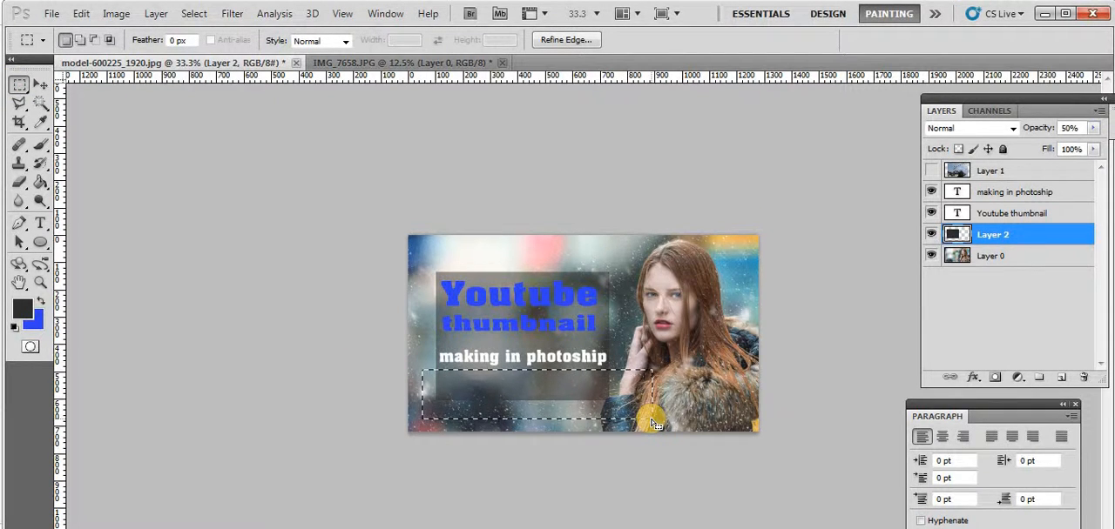
key(Delete)
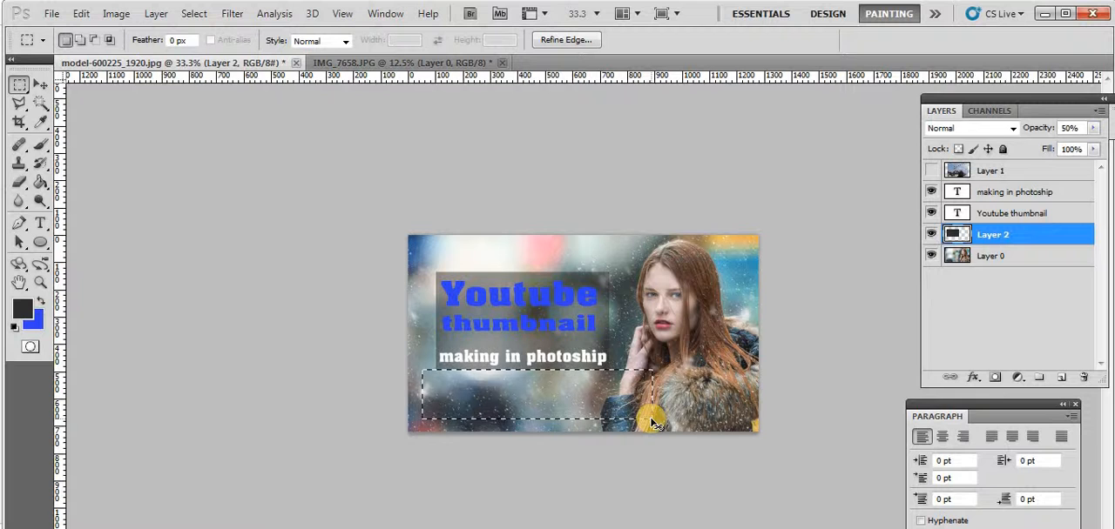
click(651, 420)
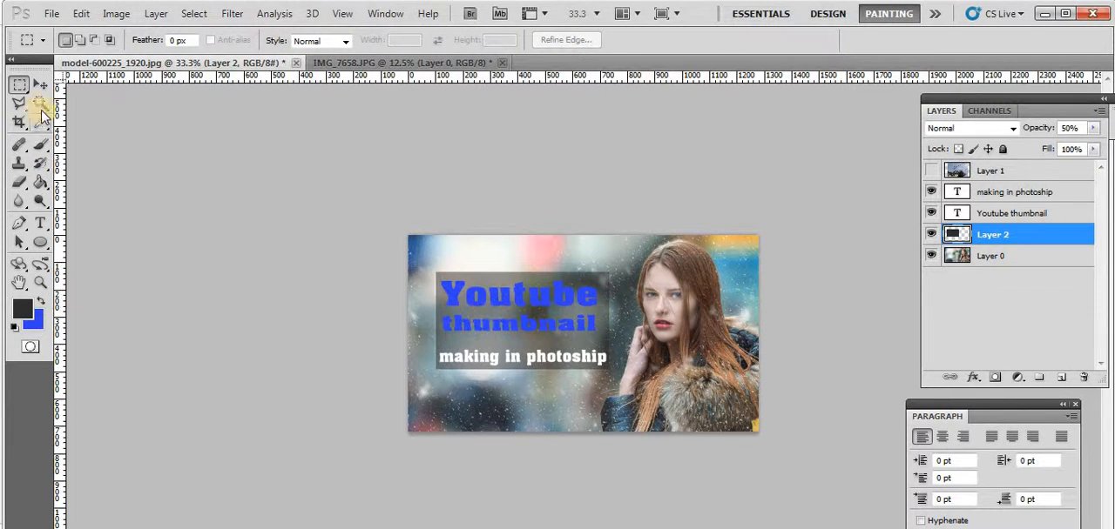
Recolor all the "Youtube thumbnail" title text to the lighter blue 187ef0
click(42, 80)
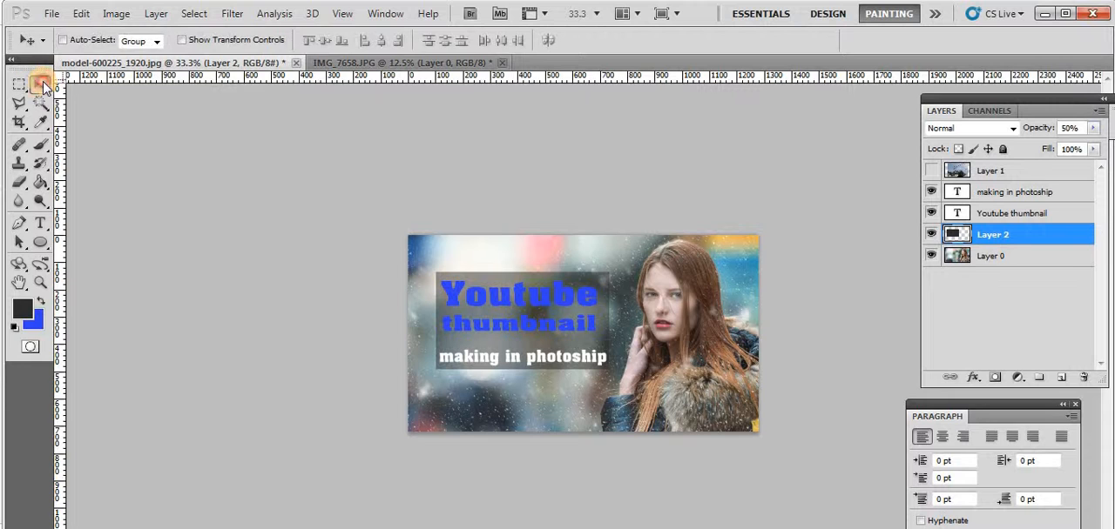
click(1018, 214)
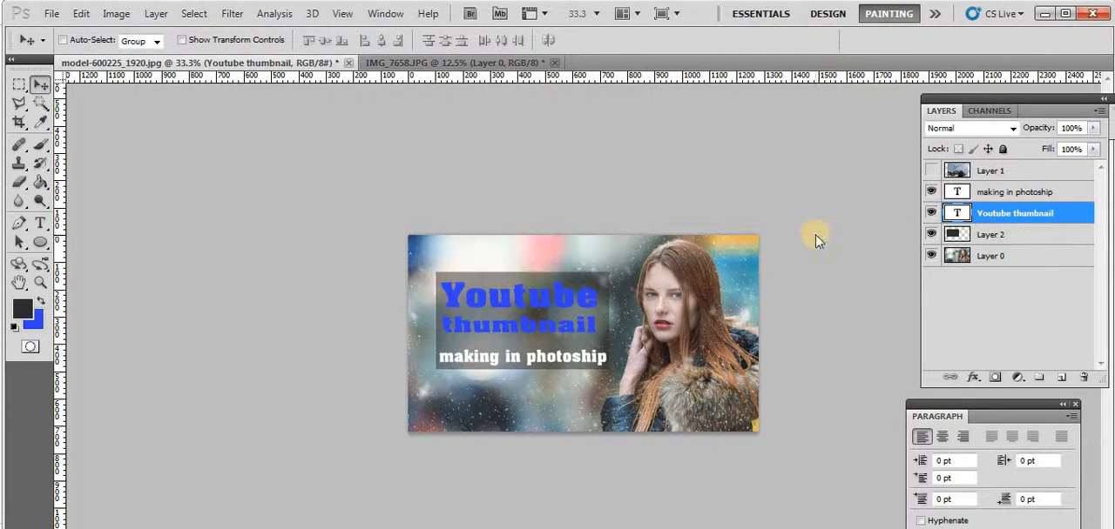
click(40, 302)
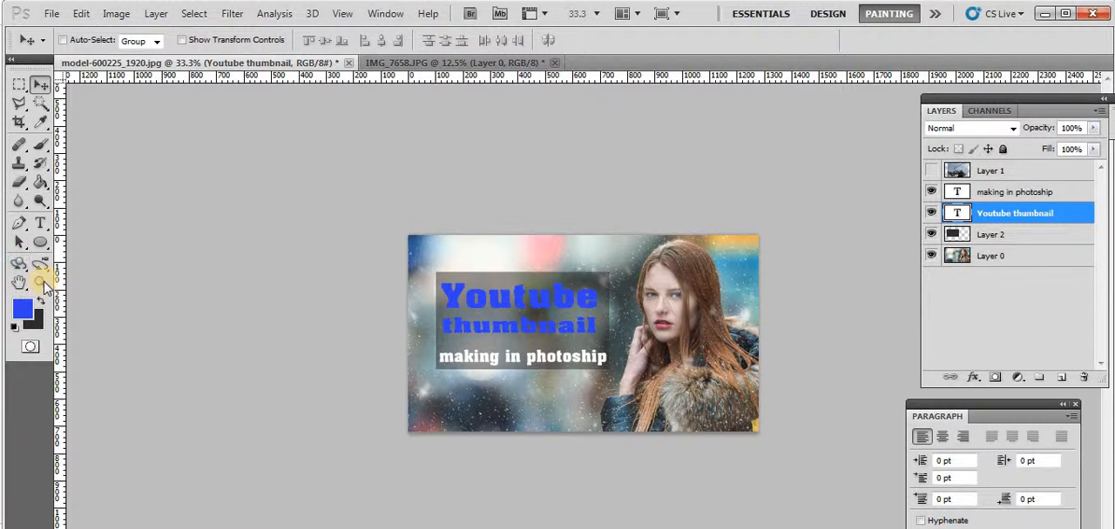
click(40, 224)
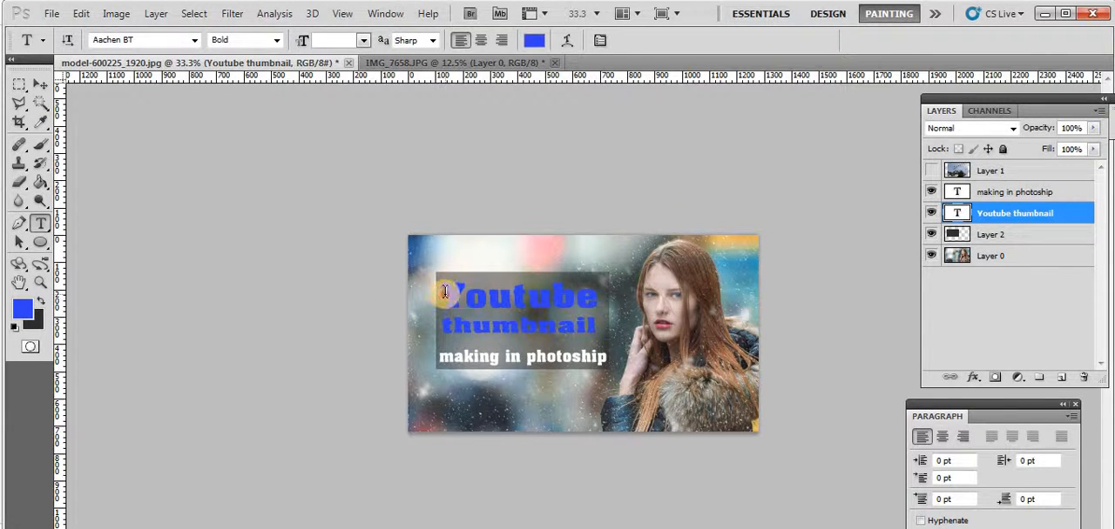
click(445, 292)
drag(445, 292, 590, 325)
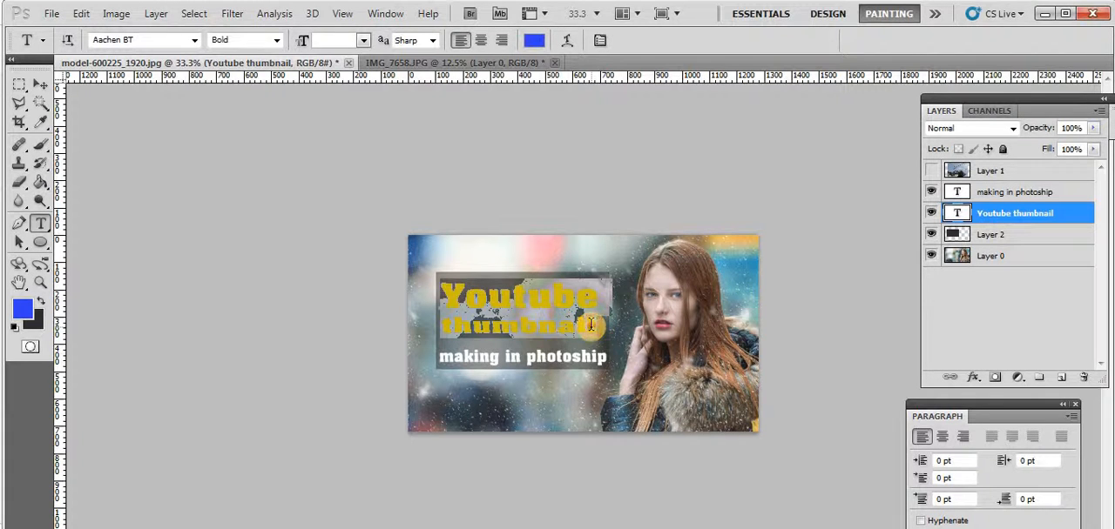
click(25, 306)
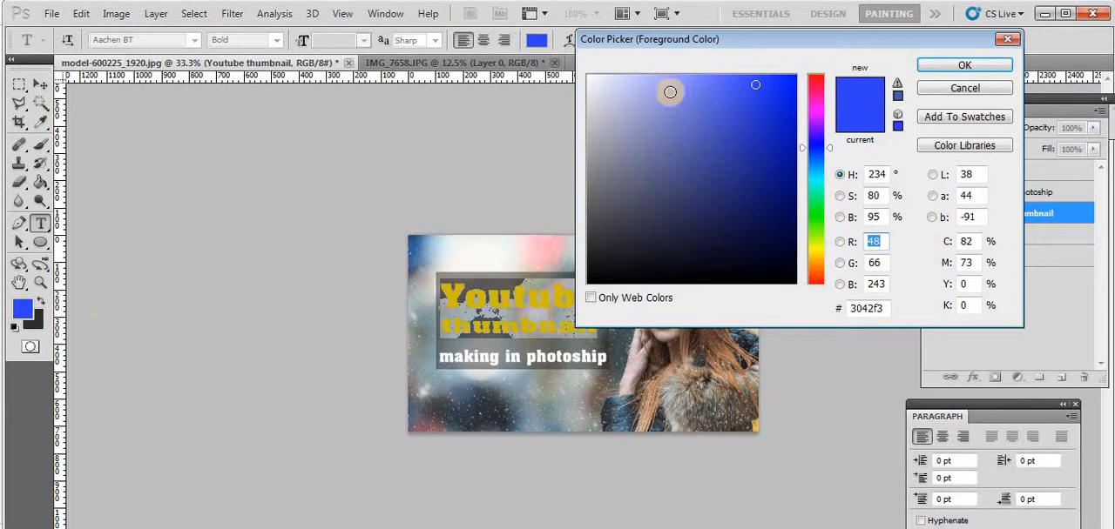
click(717, 79)
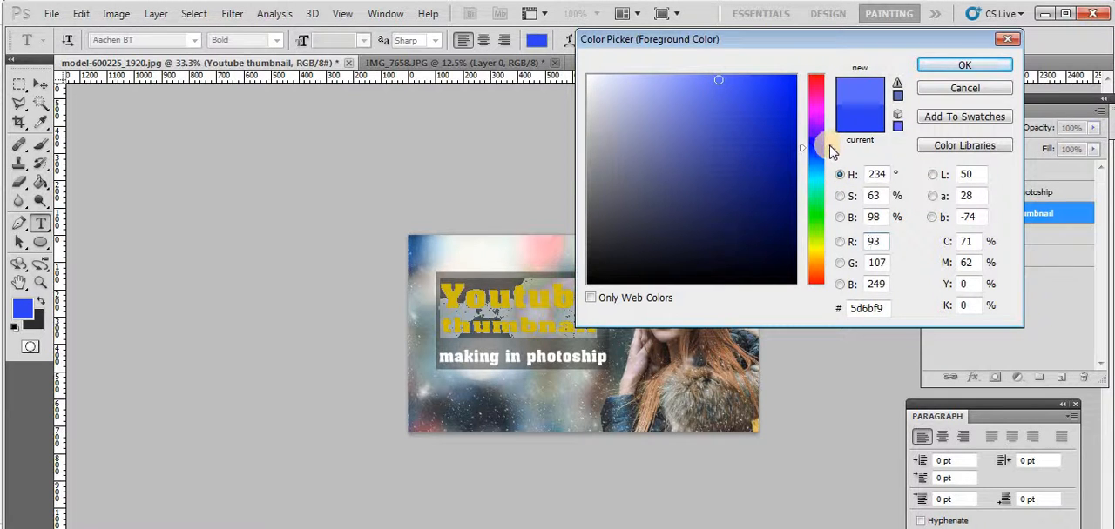
drag(829, 152, 825, 160)
click(774, 87)
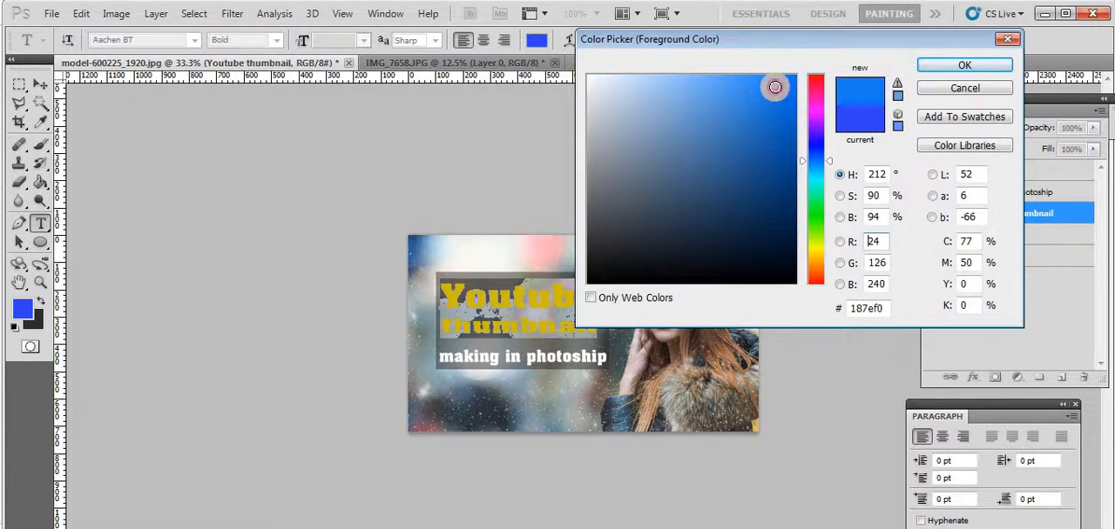
click(958, 66)
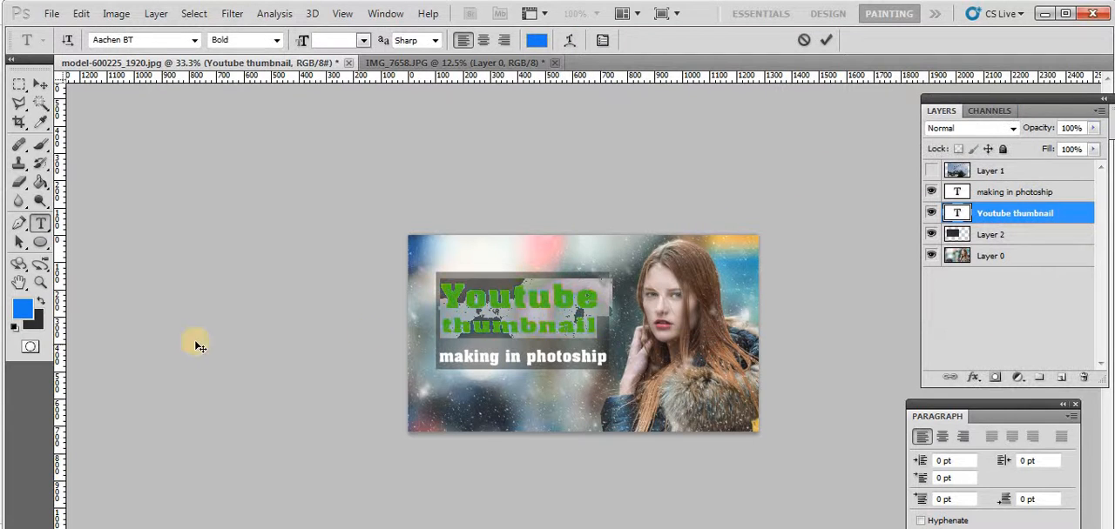
click(528, 298)
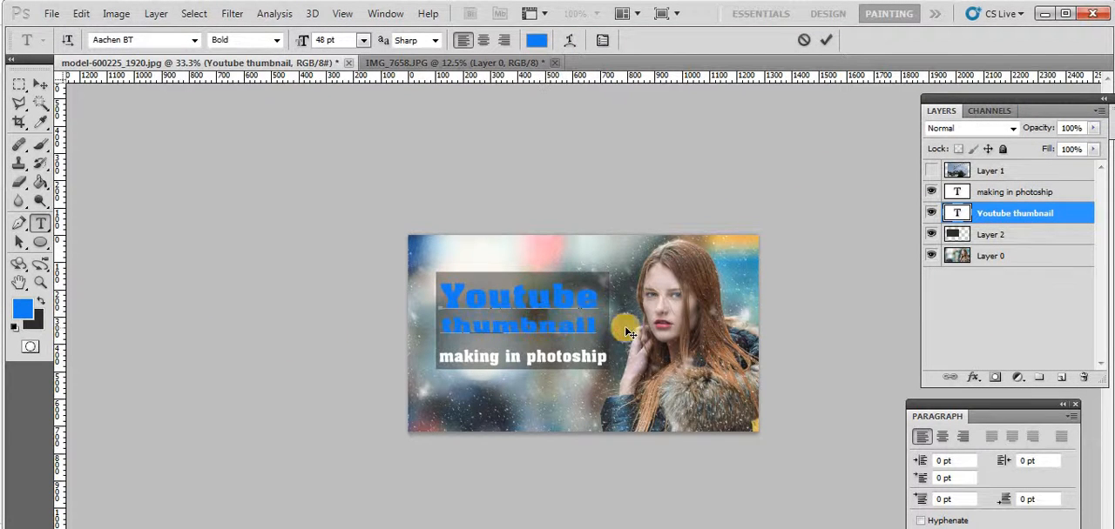
Change the color of all the "Youtube thumbnail" title text to white, ffffff, and finish editing it
key(ctrl+a)
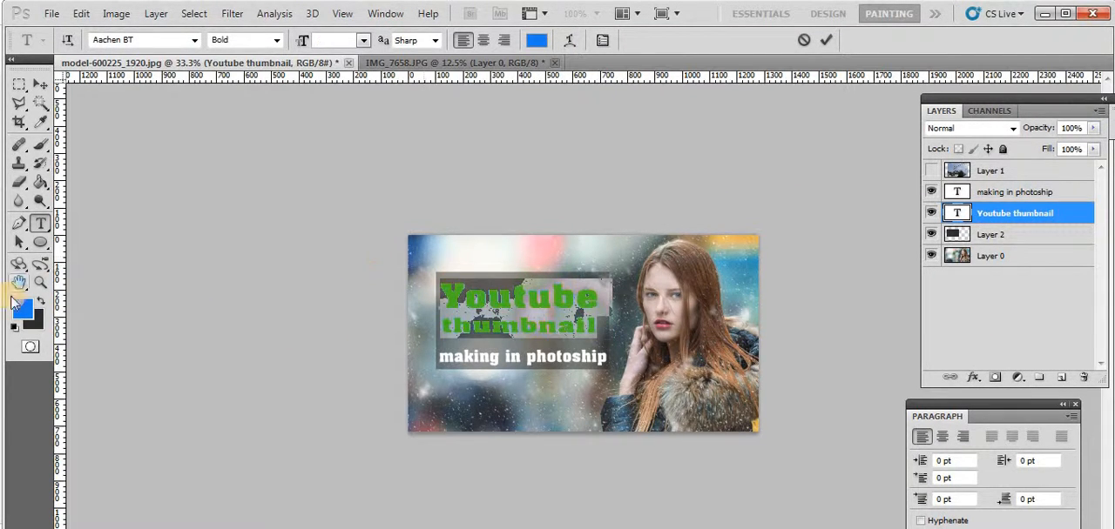
click(16, 304)
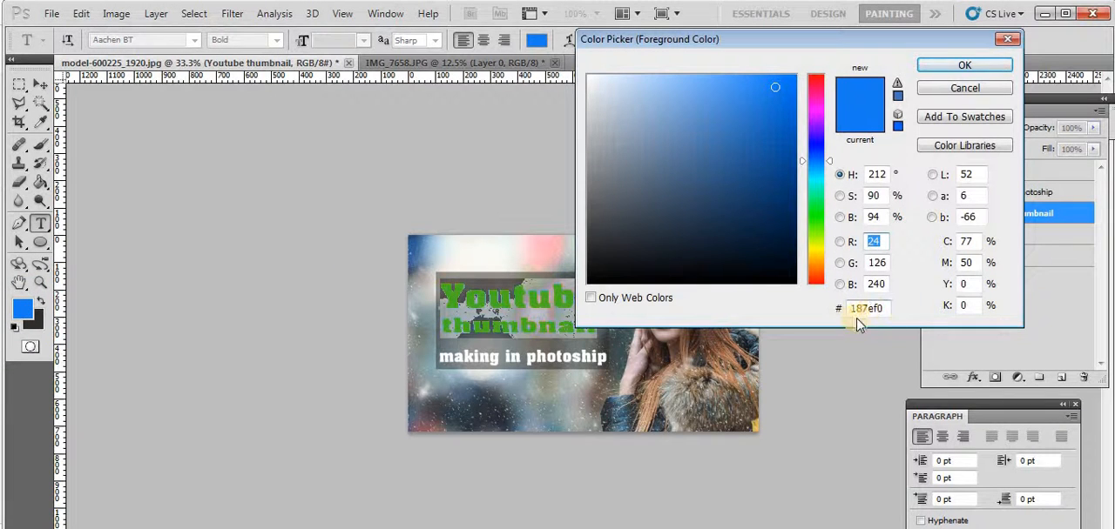
double_click(878, 308)
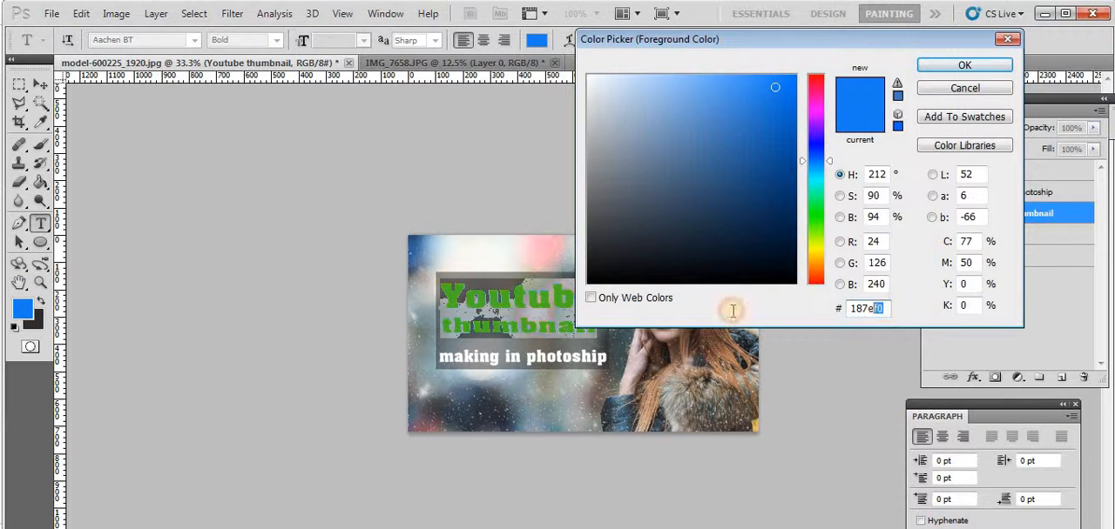
text(ffffff)
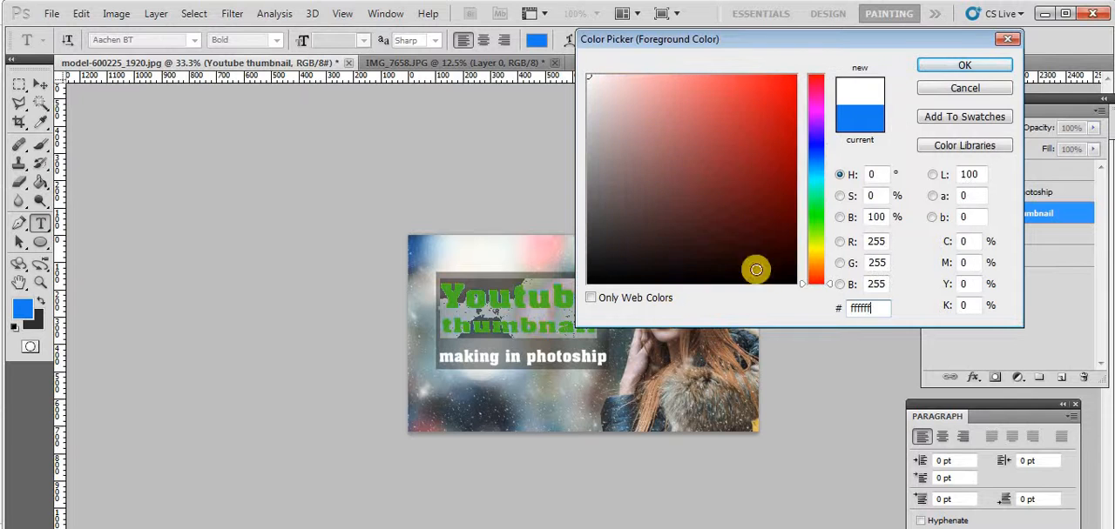
click(940, 66)
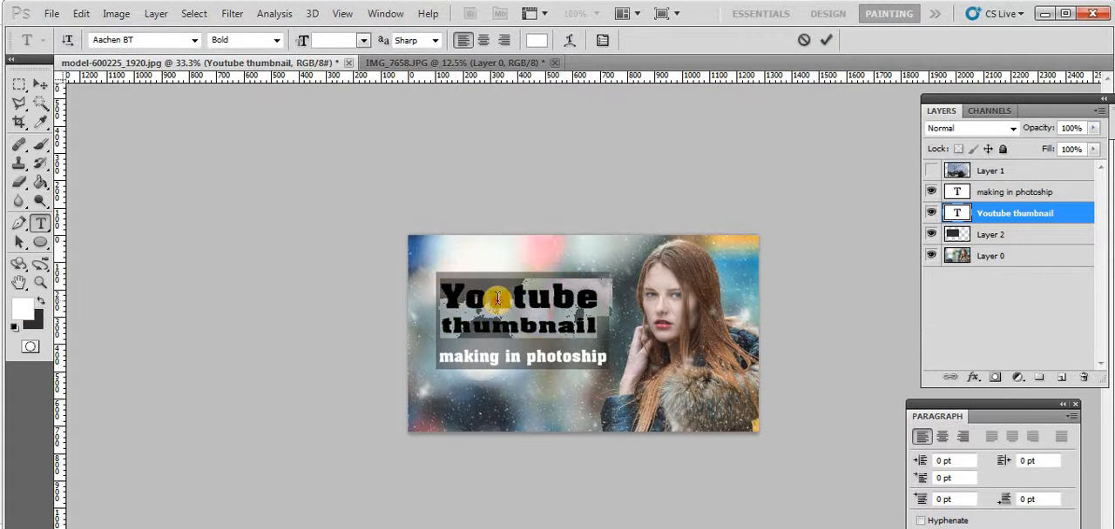
click(474, 281)
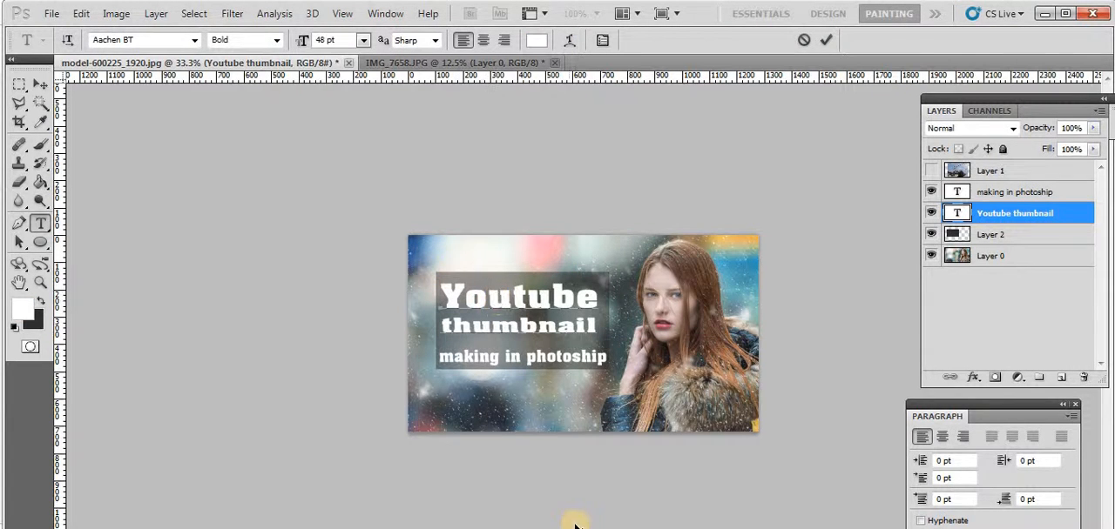
click(40, 84)
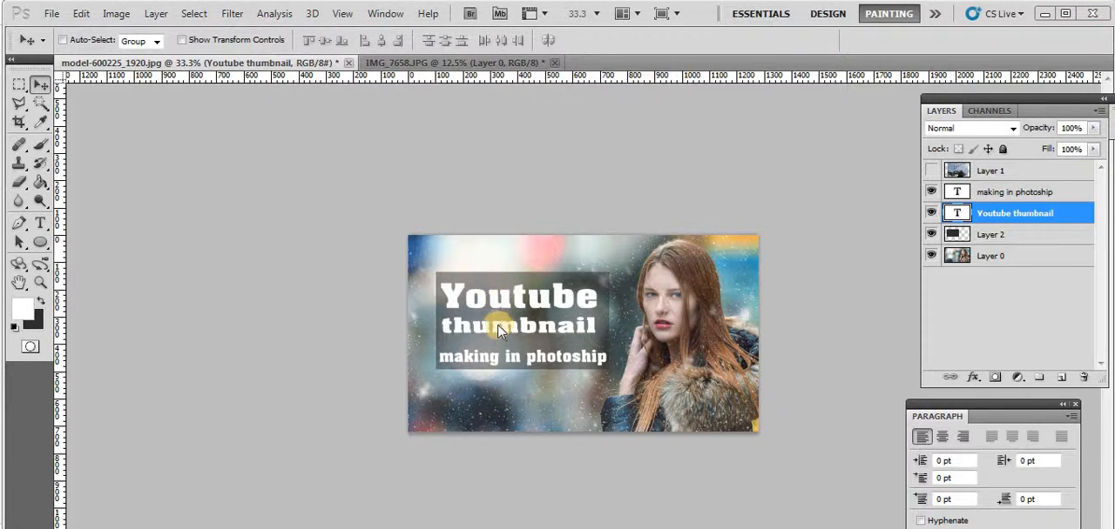
Add a drop shadow to the "Youtube thumbnail" title layer with the default settings
click(976, 380)
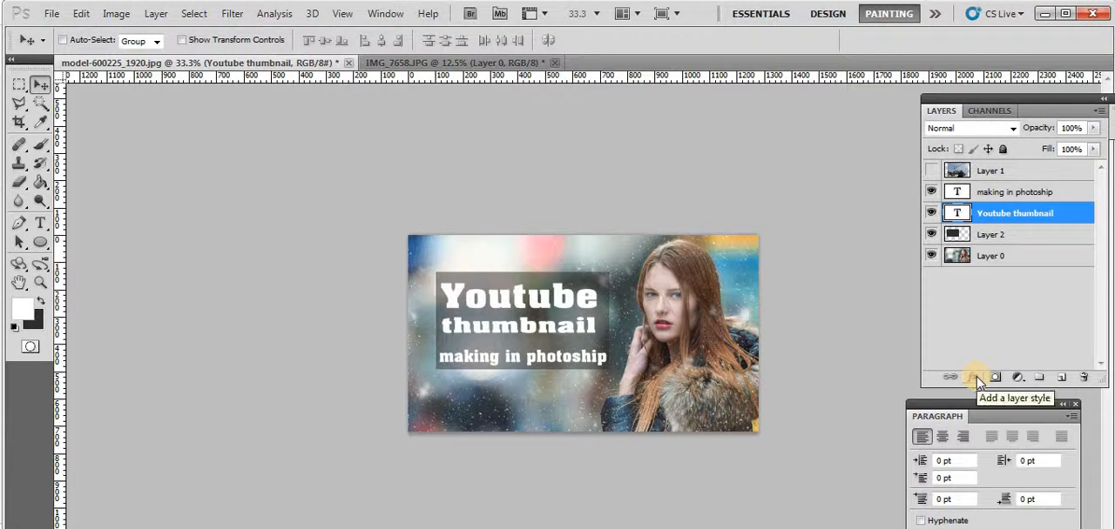
click(973, 380)
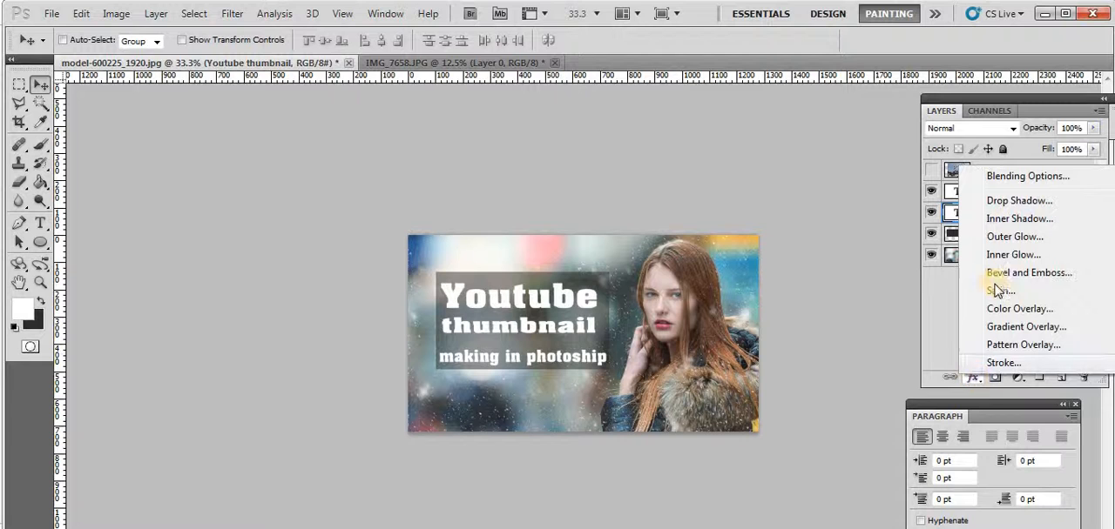
click(1014, 201)
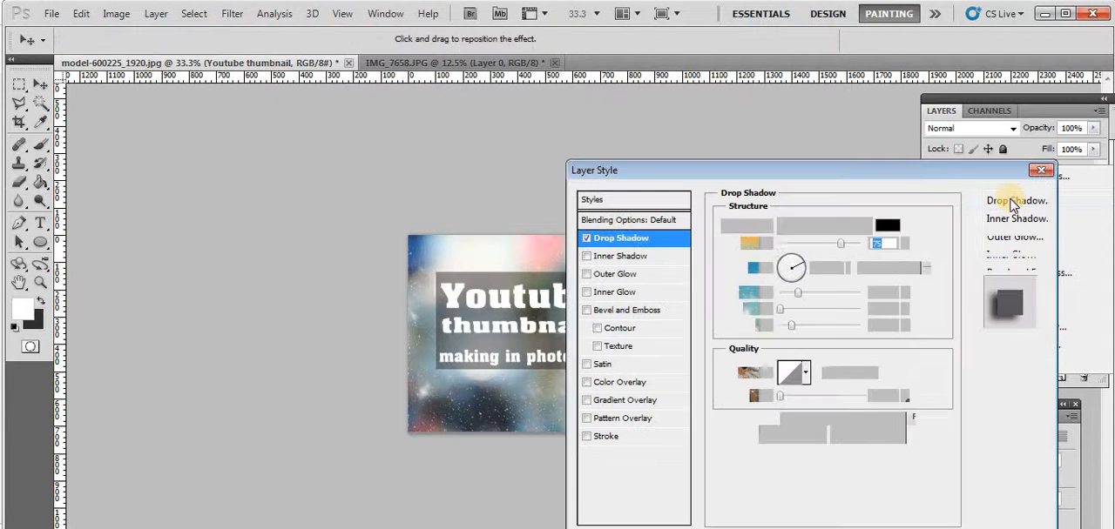
click(1024, 201)
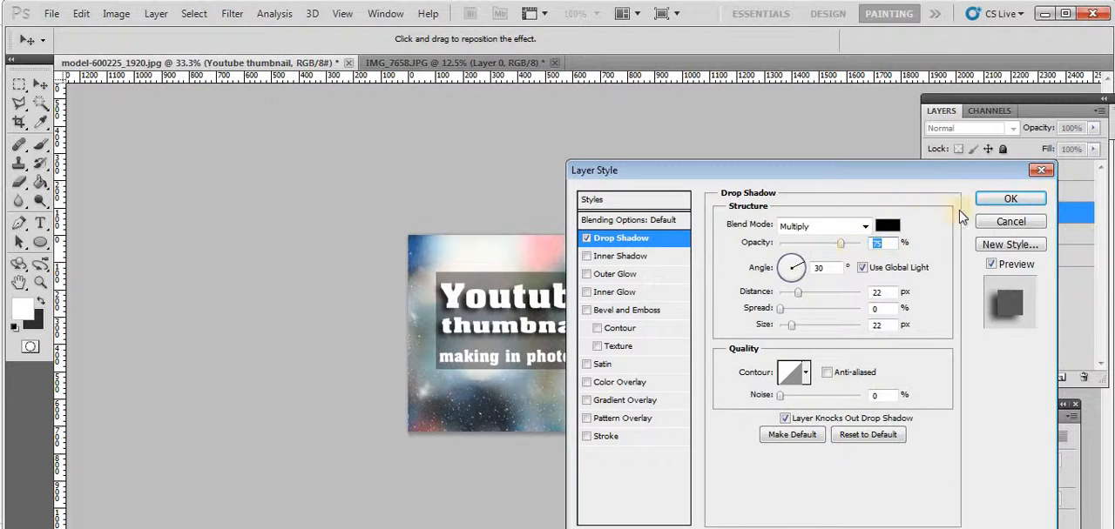
click(1007, 198)
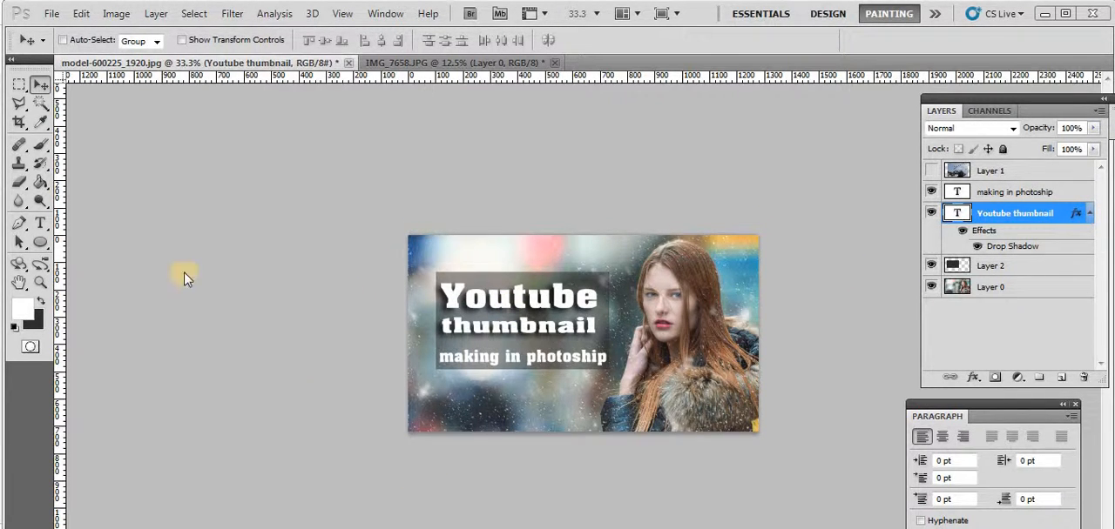
Set the font of all the "Youtube thumbnail" text to Aachen BT Roman, after trying Aachen-Bold and Aakar
click(43, 223)
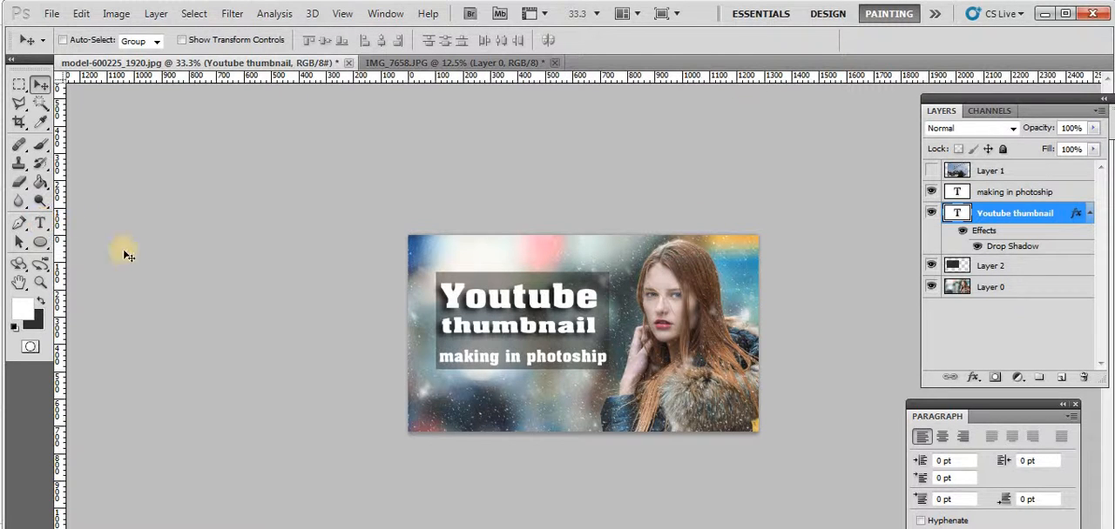
click(33, 224)
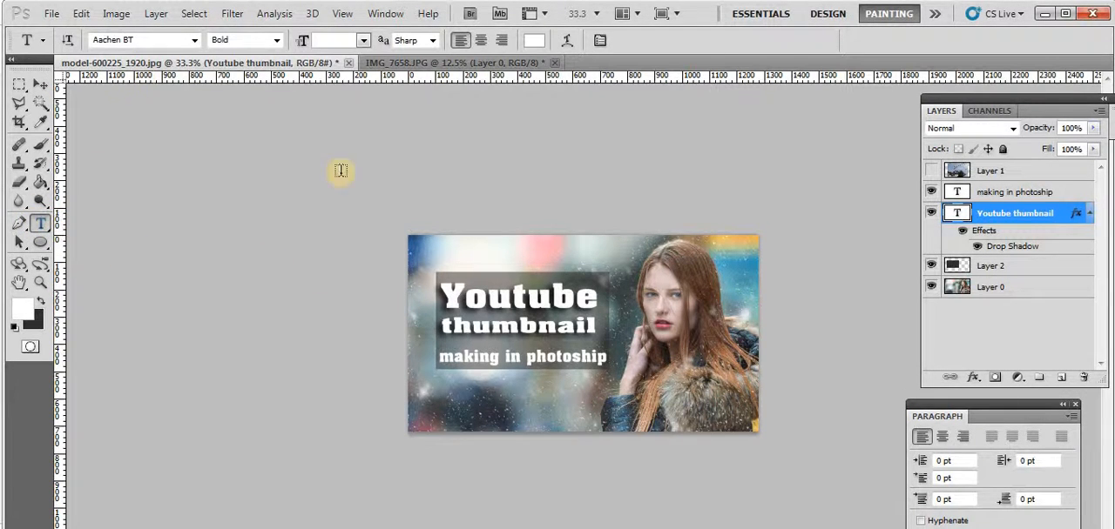
drag(441, 295, 640, 324)
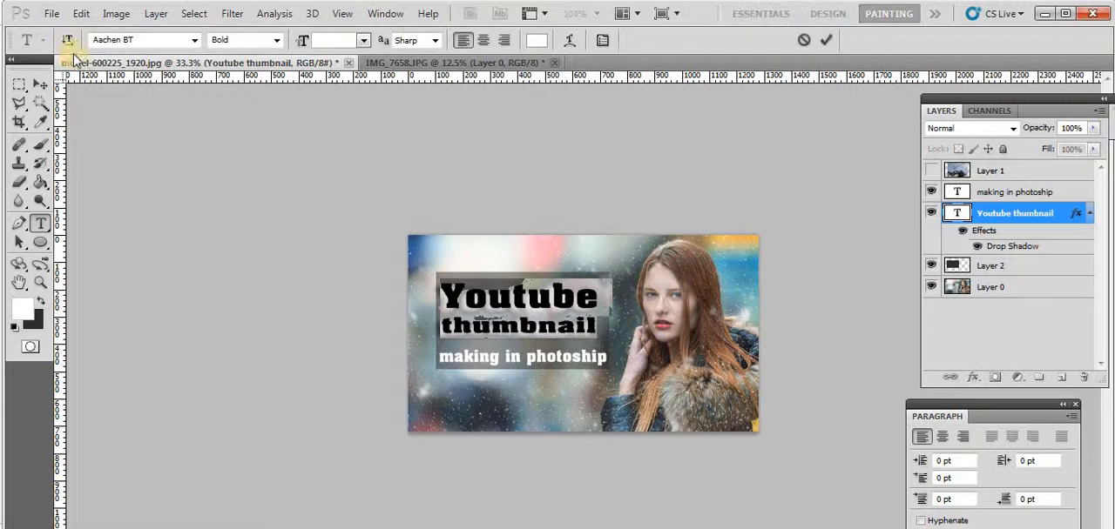
click(119, 38)
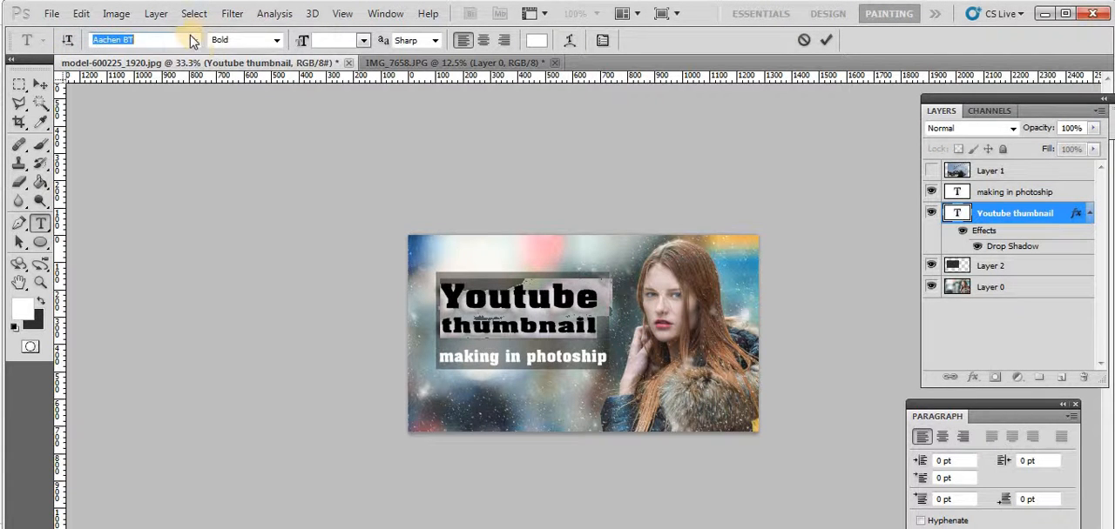
click(193, 40)
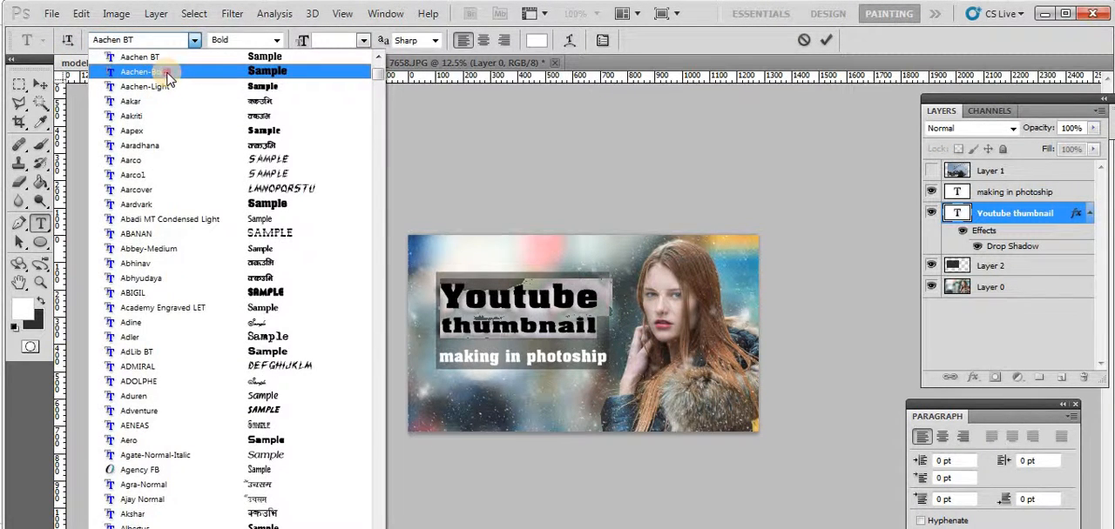
click(139, 72)
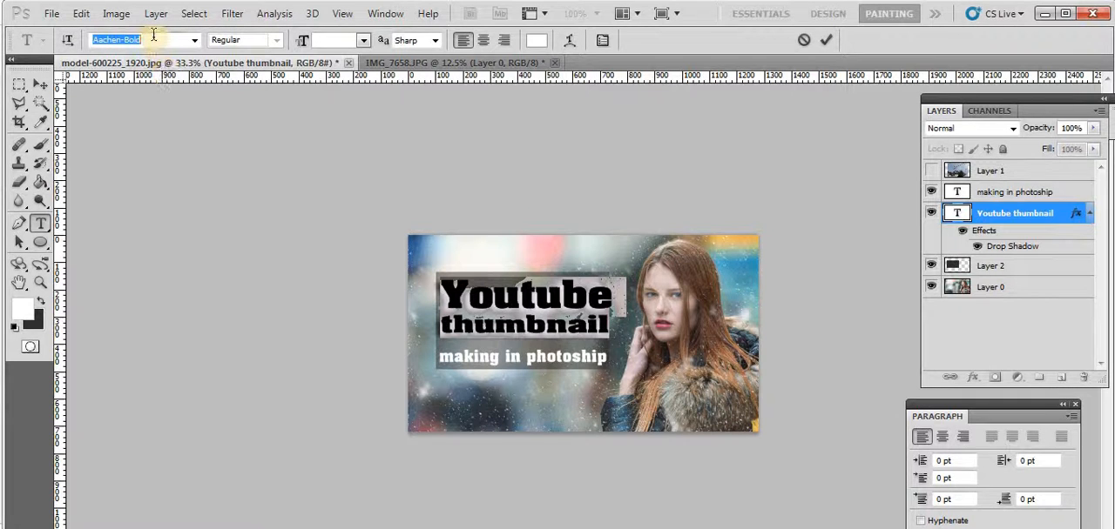
scroll(154, 38, down, 1)
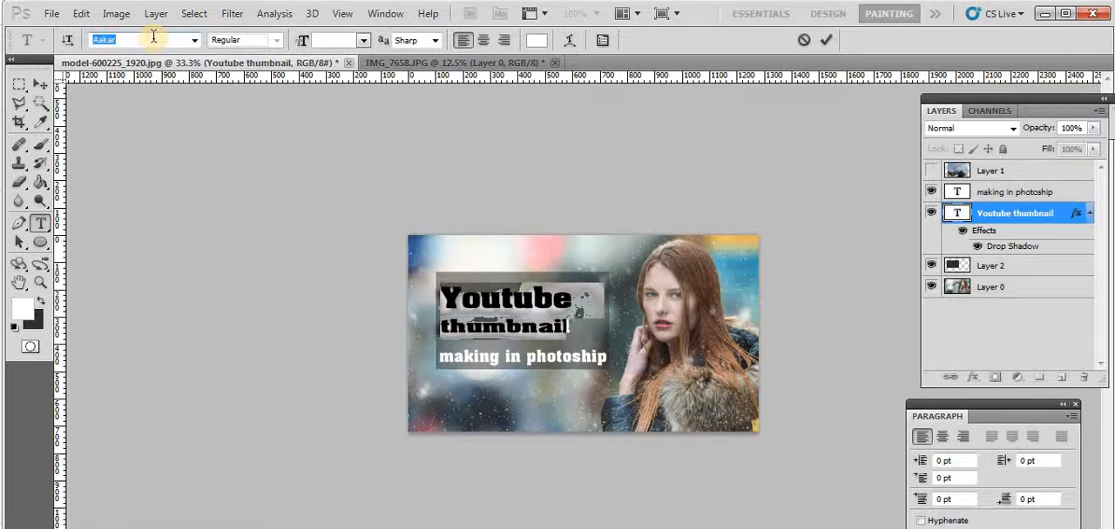
scroll(154, 37, up, 1)
scroll(154, 38, up, 1)
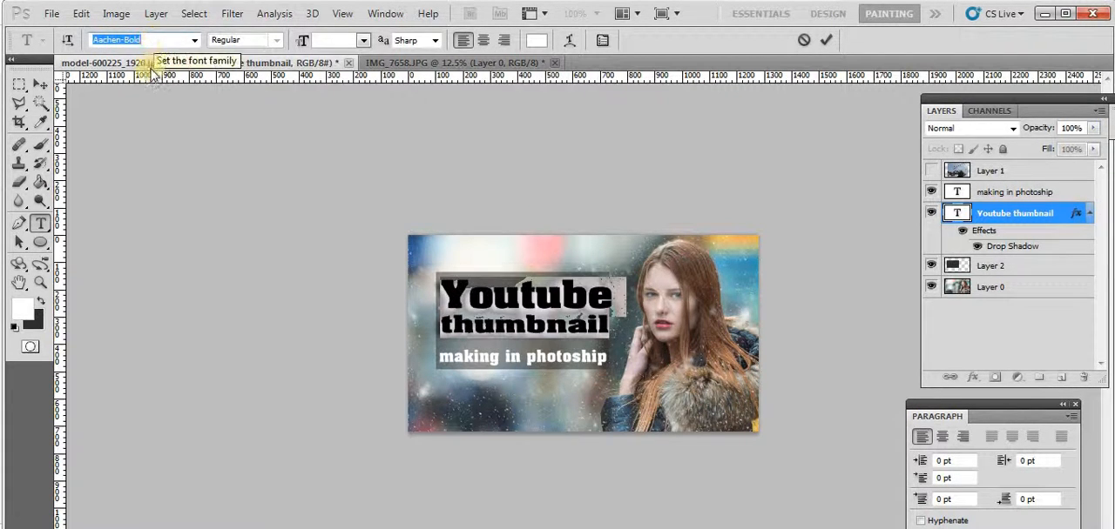
scroll(153, 55, up, 1)
scroll(152, 56, down, 1)
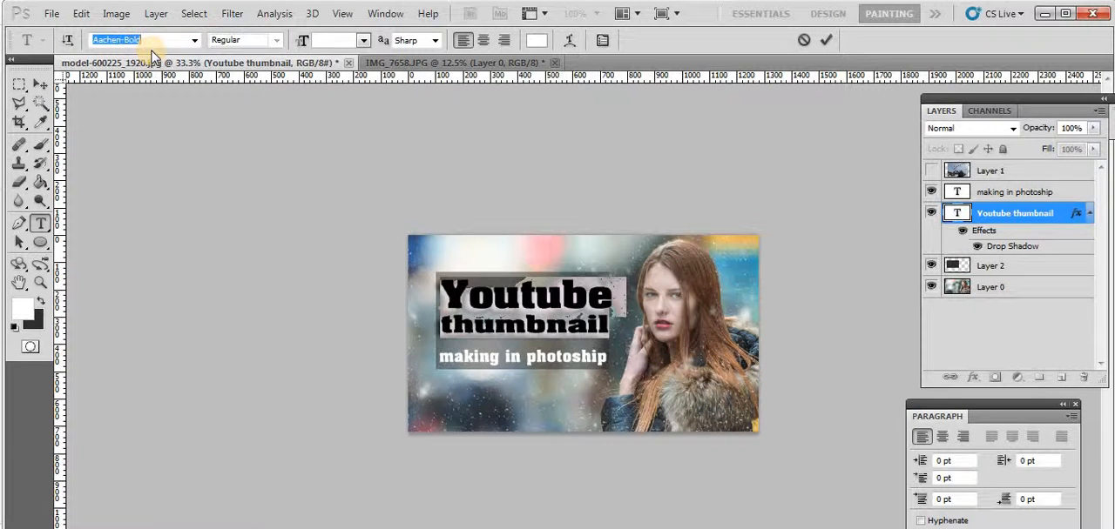
scroll(154, 52, up, 1)
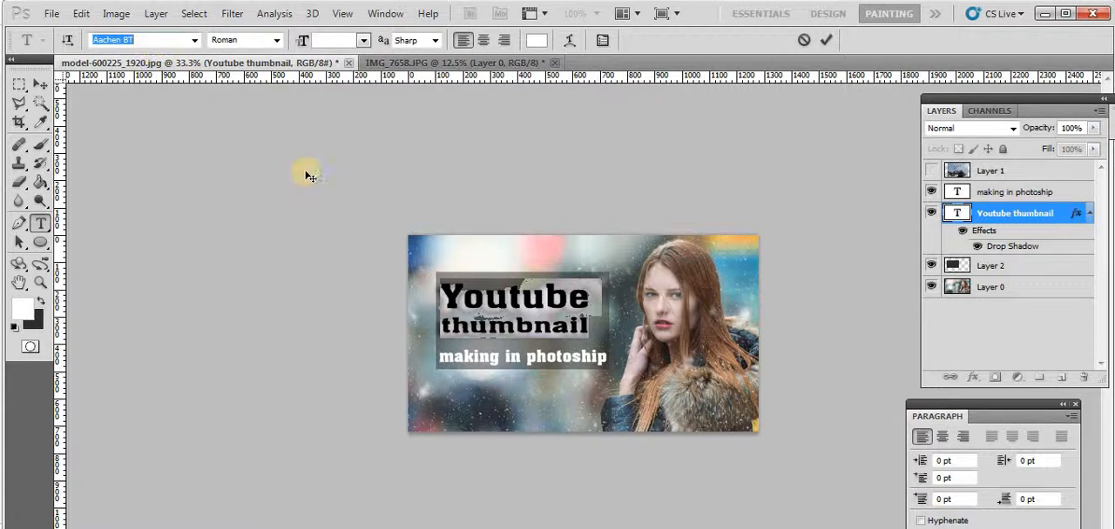
click(531, 302)
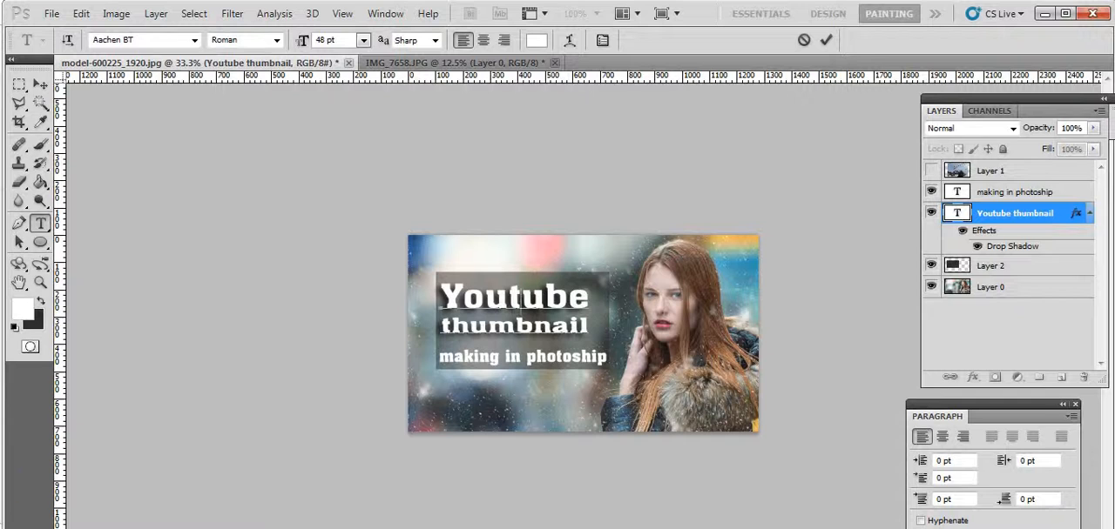